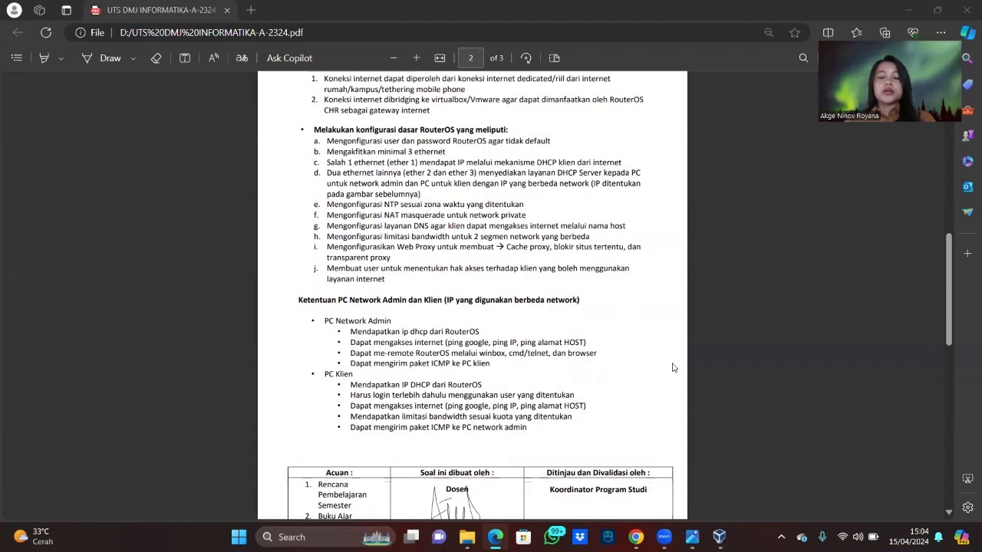
# Switch from the assignment PDF to VirtualBox Manager.
pyautogui.click(719, 537)
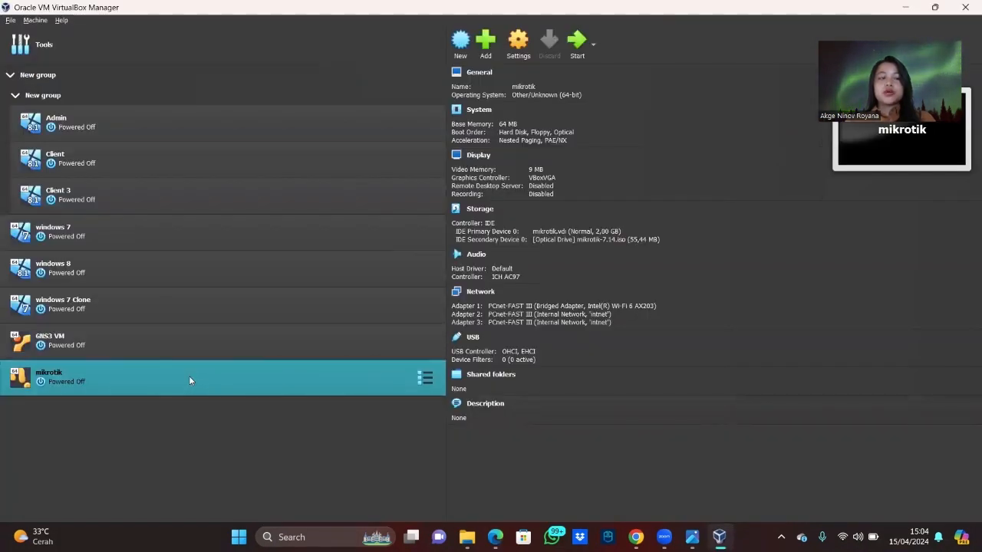
# Boot the mikrotik VM and log in as admin, answering n to the license prompt.
pyautogui.click(574, 45)
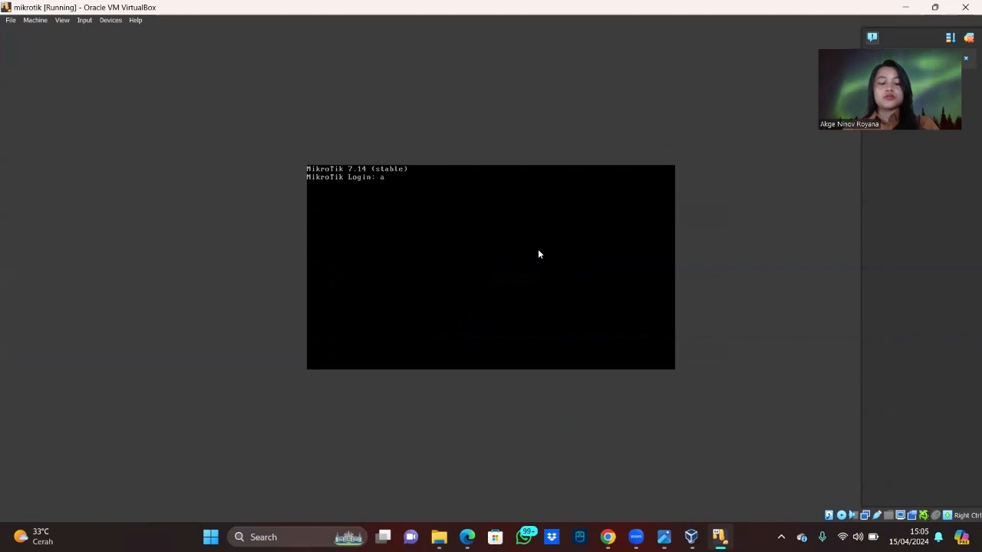
pyautogui.write('in')
pyautogui.press('Return')
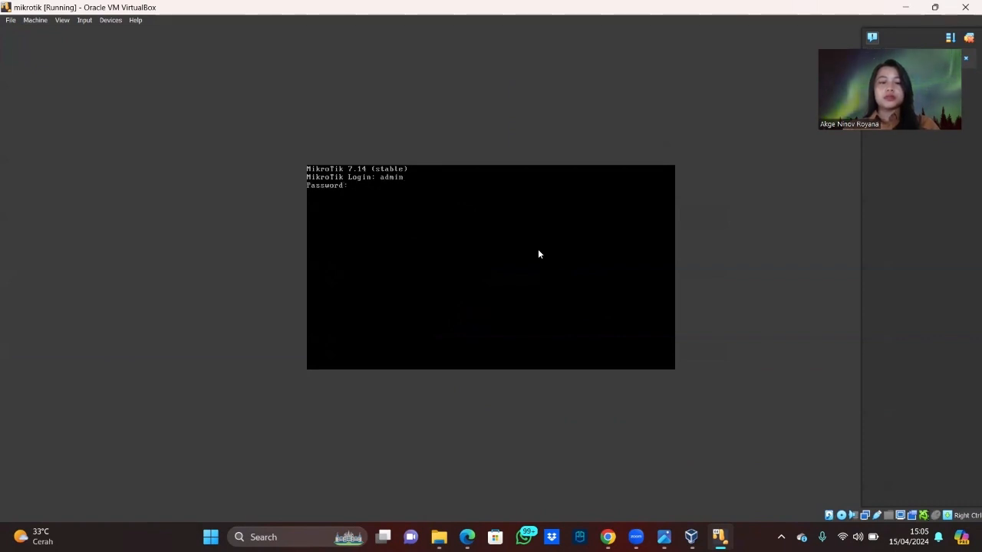
pyautogui.press('Return')
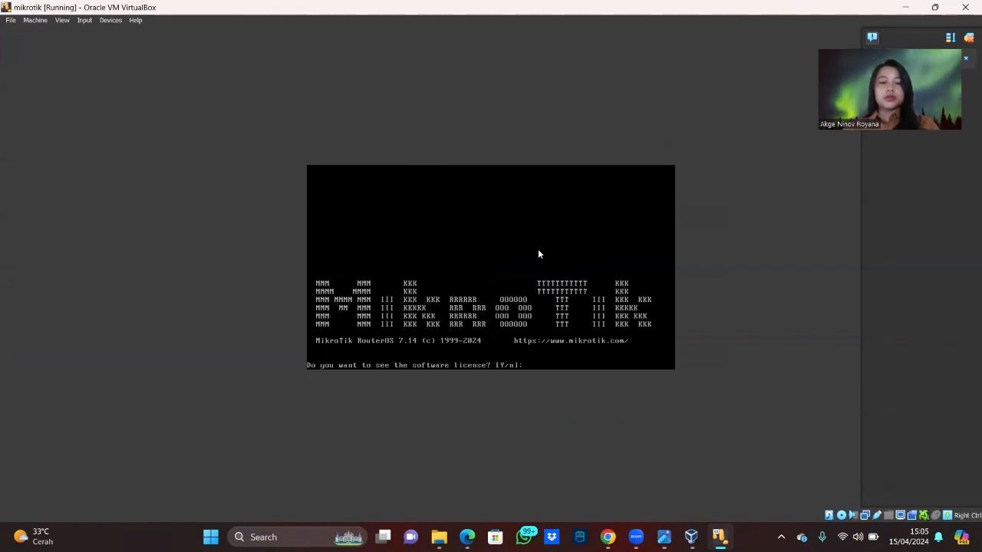
pyautogui.write('n')
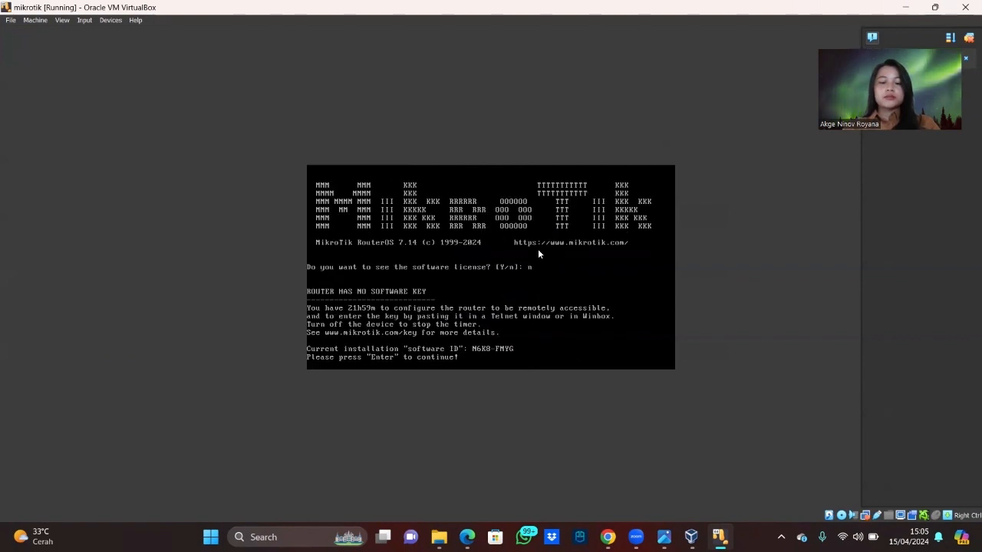
pyautogui.press('Return')
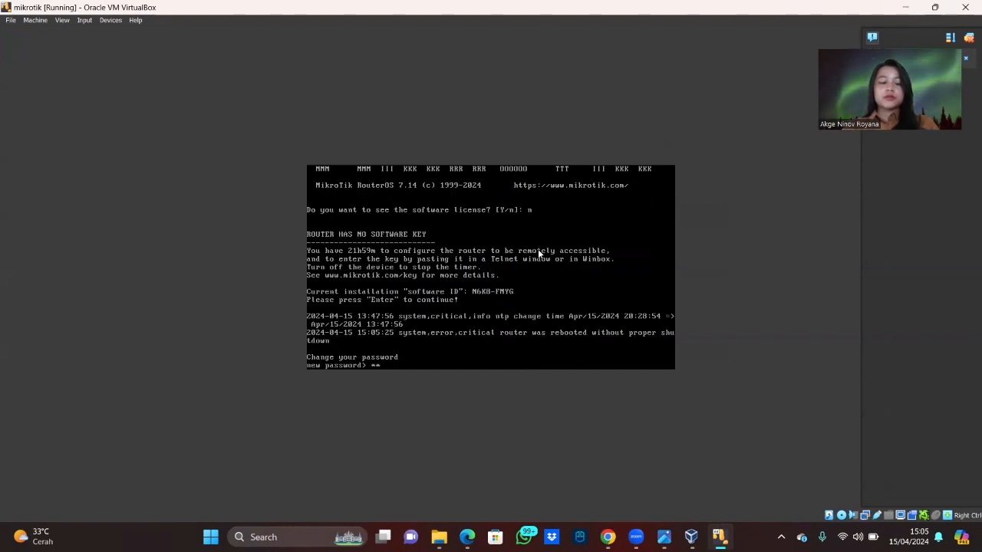
# Set and confirm a new admin password at the router console.
pyautogui.write('****')
pyautogui.press('Return')
pyautogui.write('**')
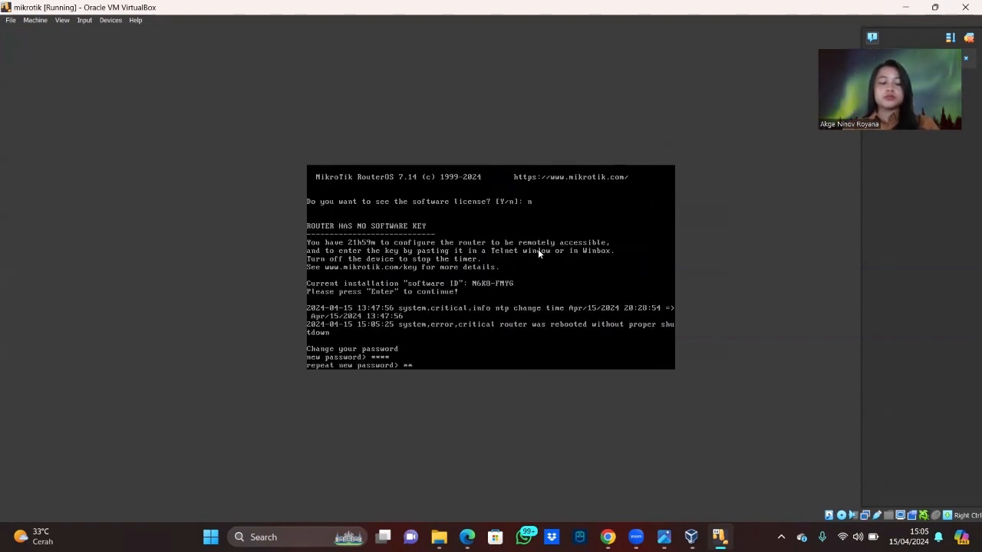
pyautogui.write('**')
pyautogui.press('Return')
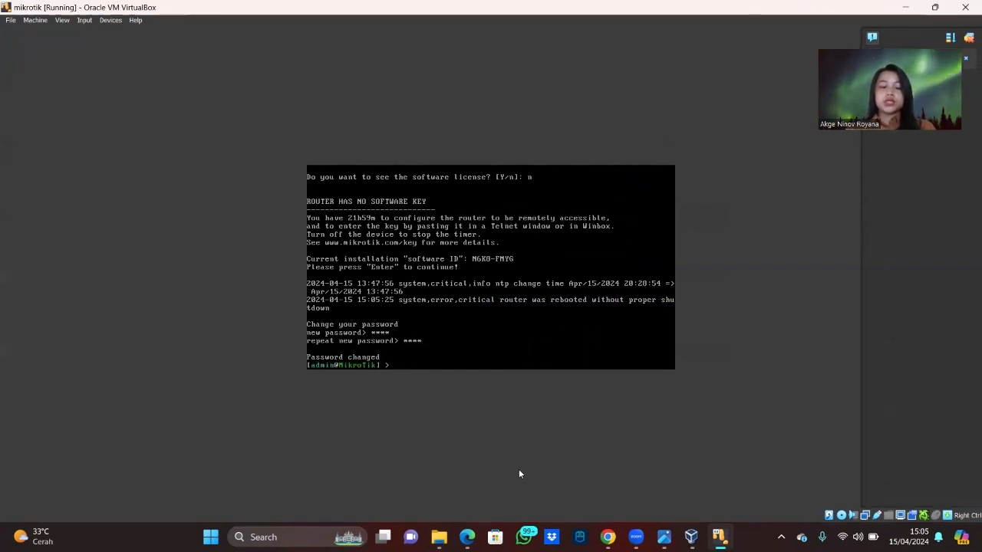
# Launch winbox64 from the Start menu search.
pyautogui.click(212, 535)
pyautogui.write('winbox64')
pyautogui.press('Return')
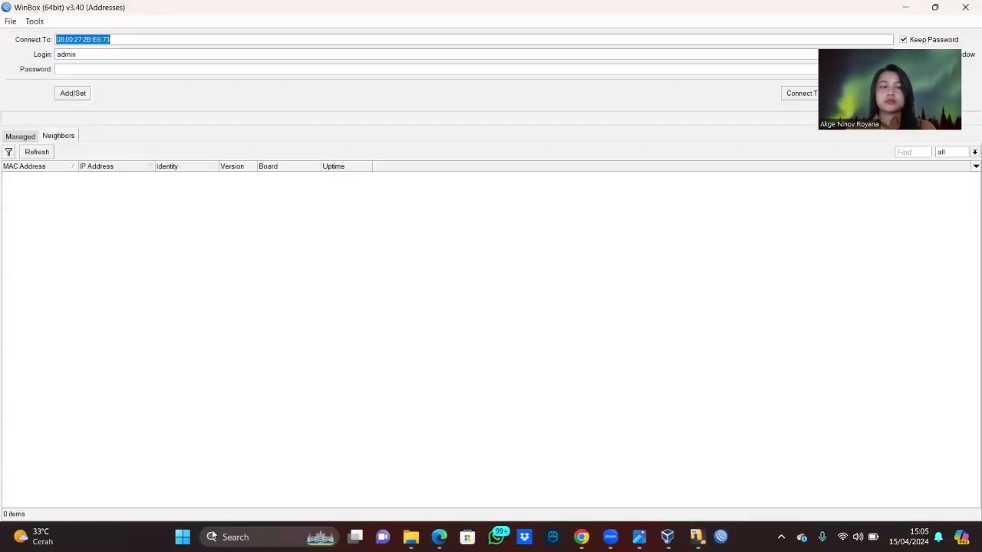
# Connect WinBox to the discovered MikroTik neighbor with the router password and dismiss the Welcome message.
pyautogui.click(79, 71)
pyautogui.write('****')
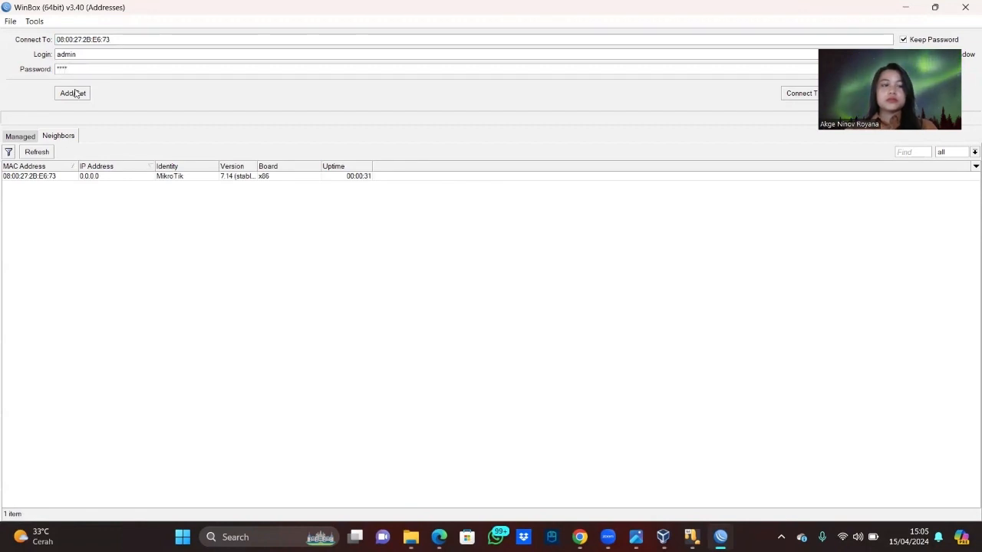
pyautogui.click(53, 176)
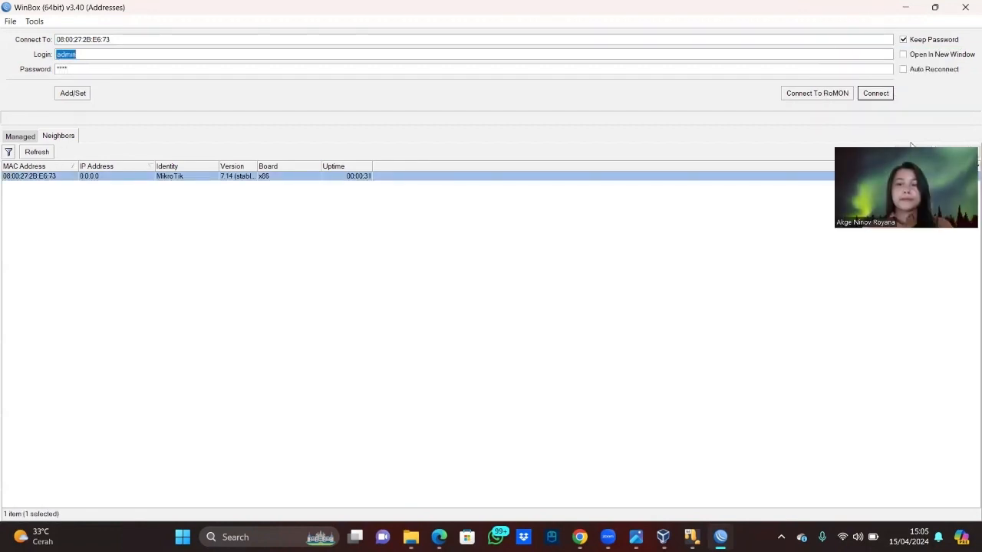
pyautogui.click(875, 93)
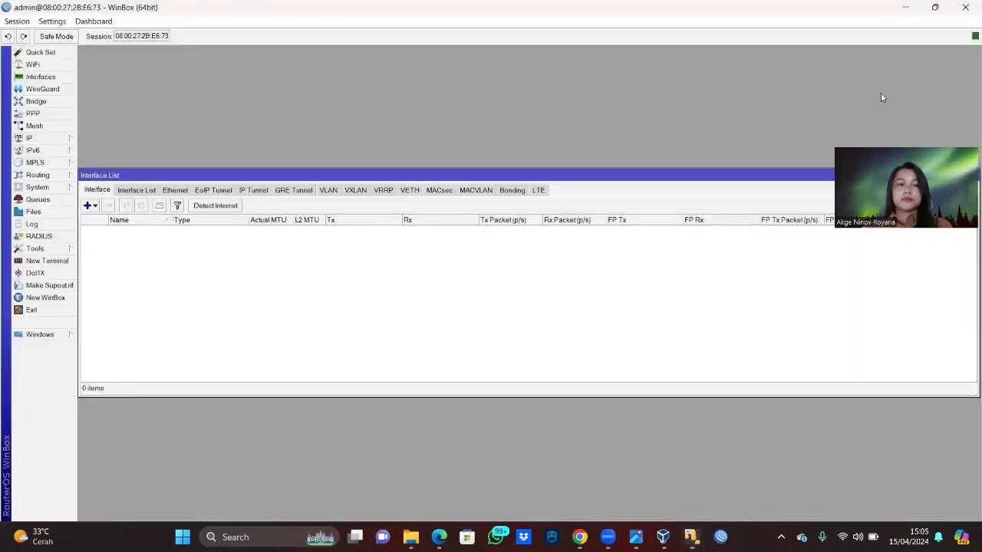
pyautogui.press('Return')
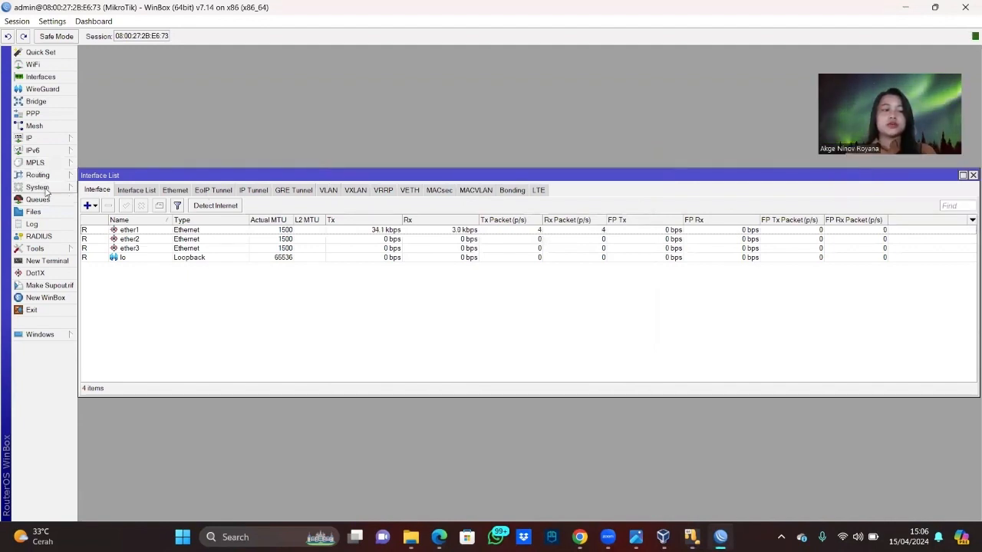
# Open System > Users and inspect the admin user's properties.
pyautogui.click(45, 190)
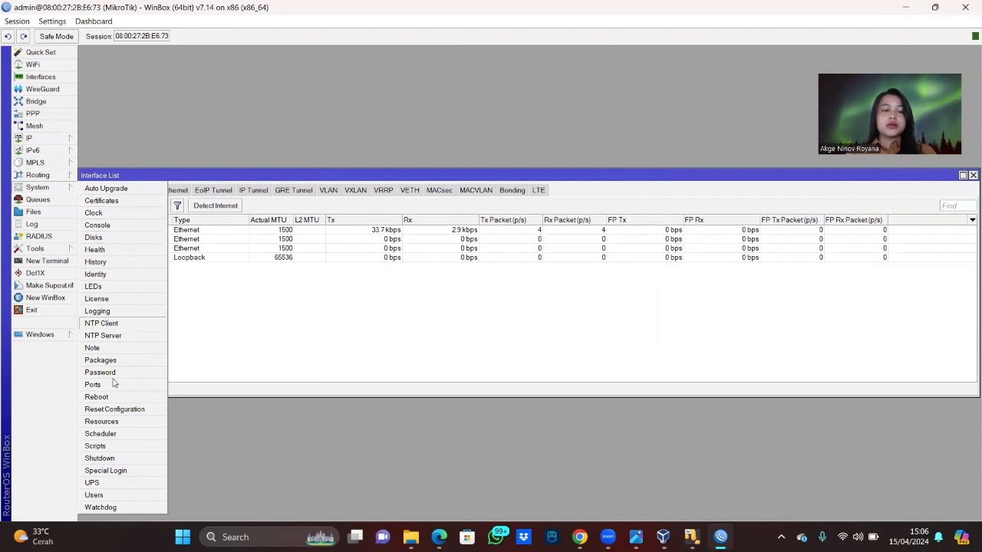
pyautogui.click(128, 496)
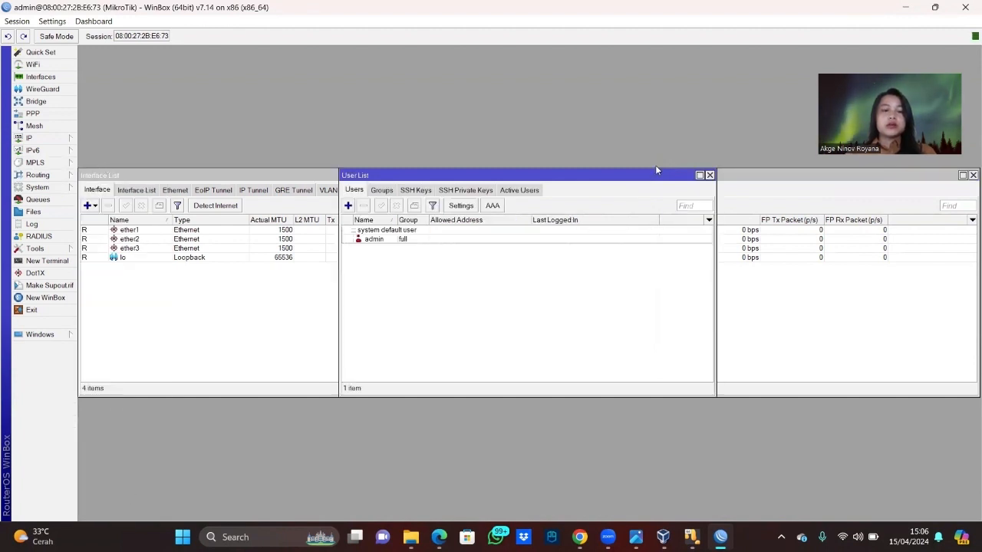
pyautogui.click(137, 221)
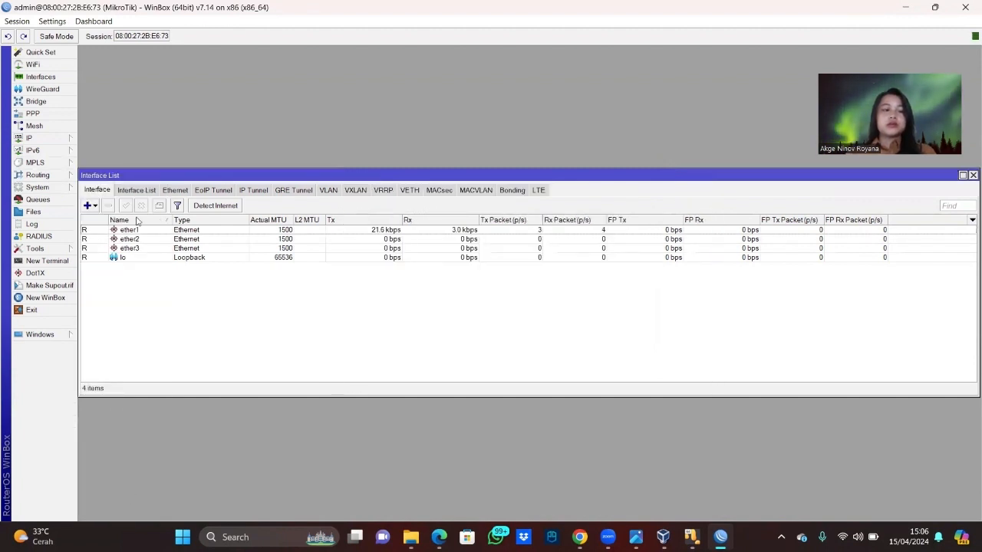
pyautogui.click(51, 189)
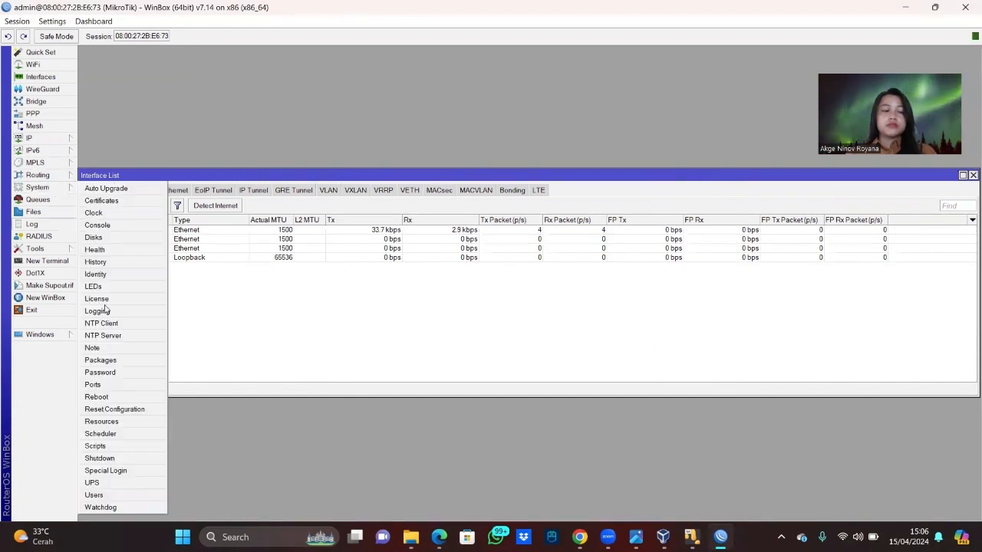
pyautogui.click(95, 495)
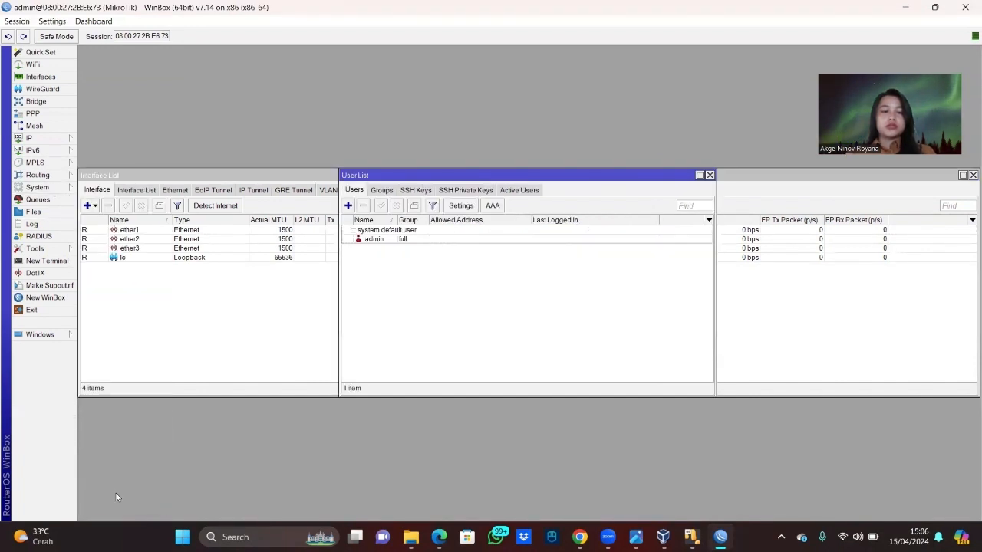
pyautogui.doubleClick(386, 241)
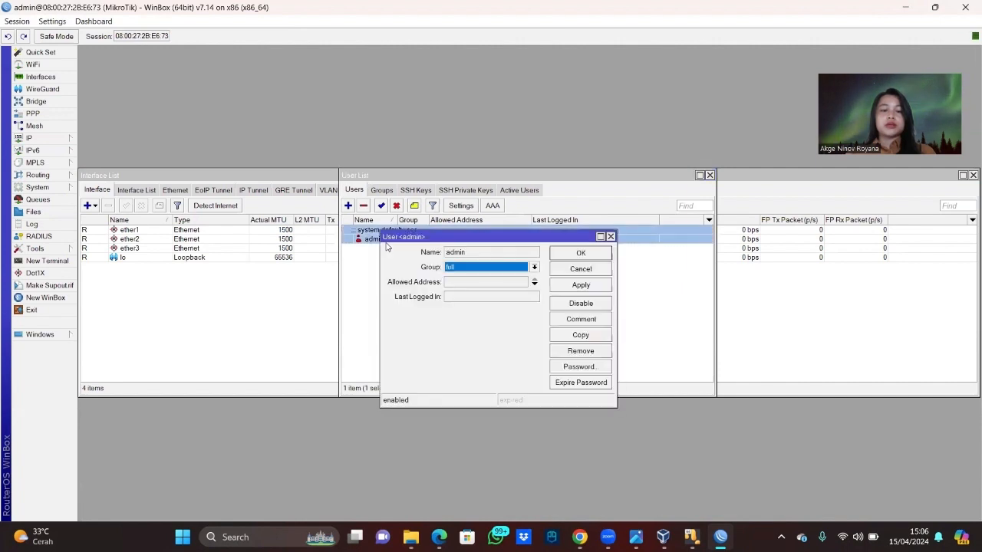
pyautogui.click(611, 236)
# Add a new router user in the full group with its own password and apply it.
pyautogui.click(348, 206)
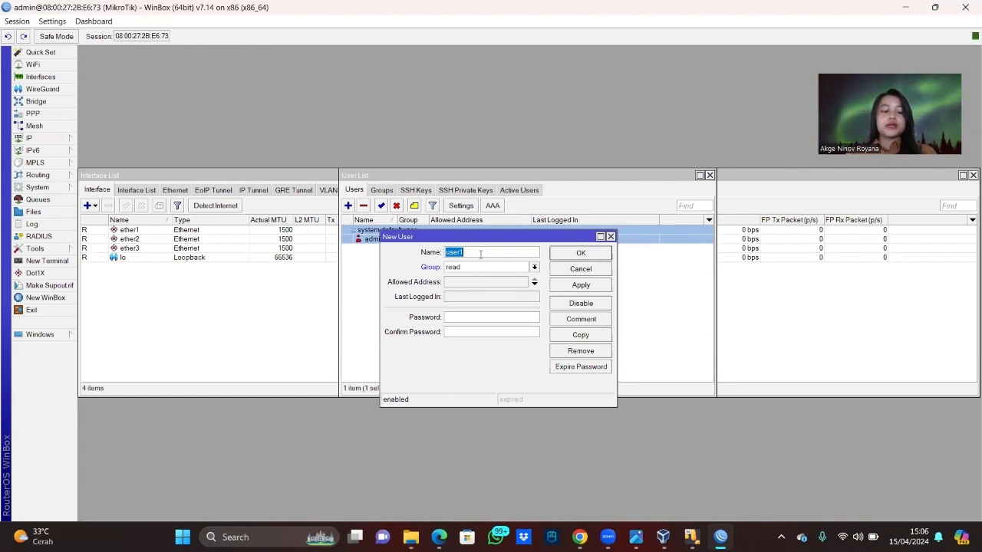
pyautogui.write('akge')
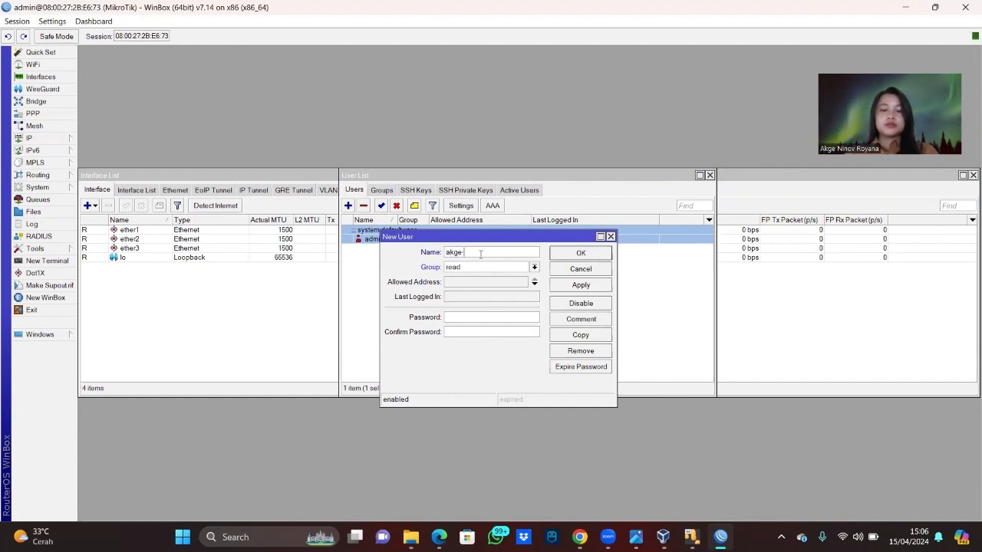
pyautogui.write('-lukman')
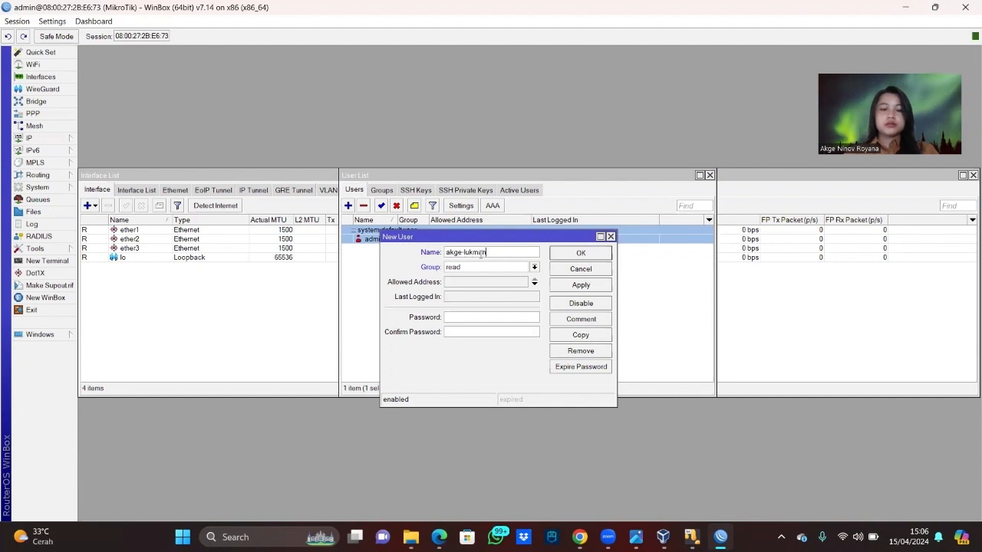
pyautogui.click(534, 268)
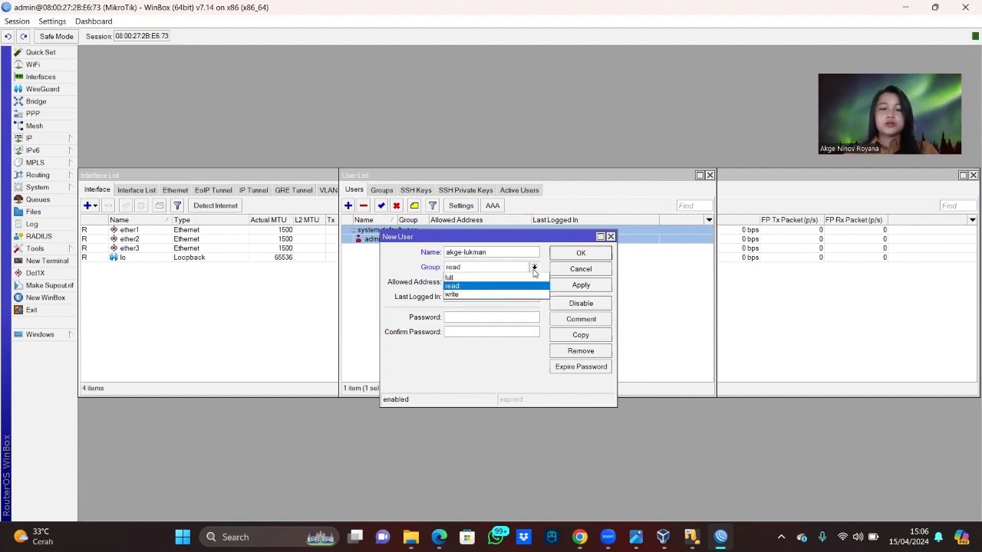
pyautogui.press('Up')
pyautogui.press('Return')
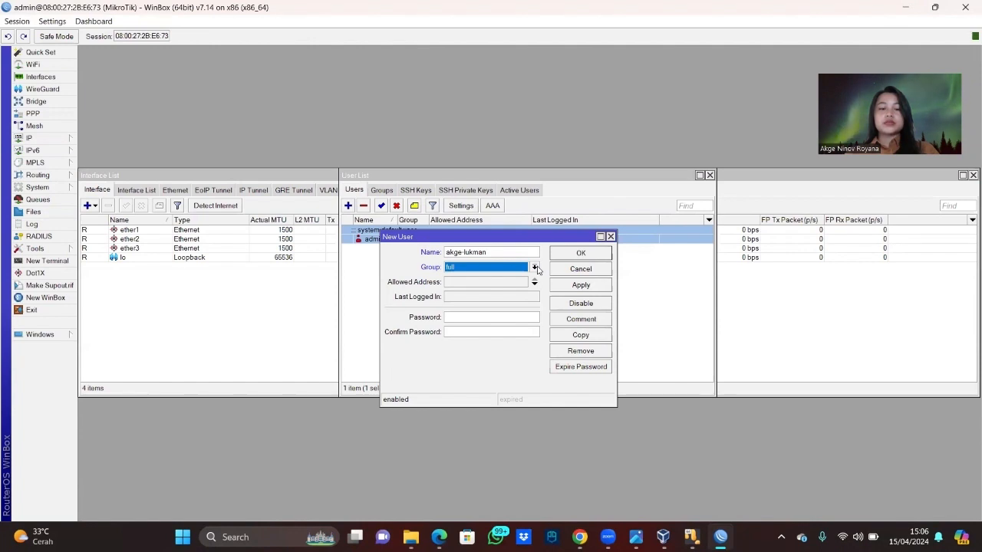
pyautogui.click(493, 318)
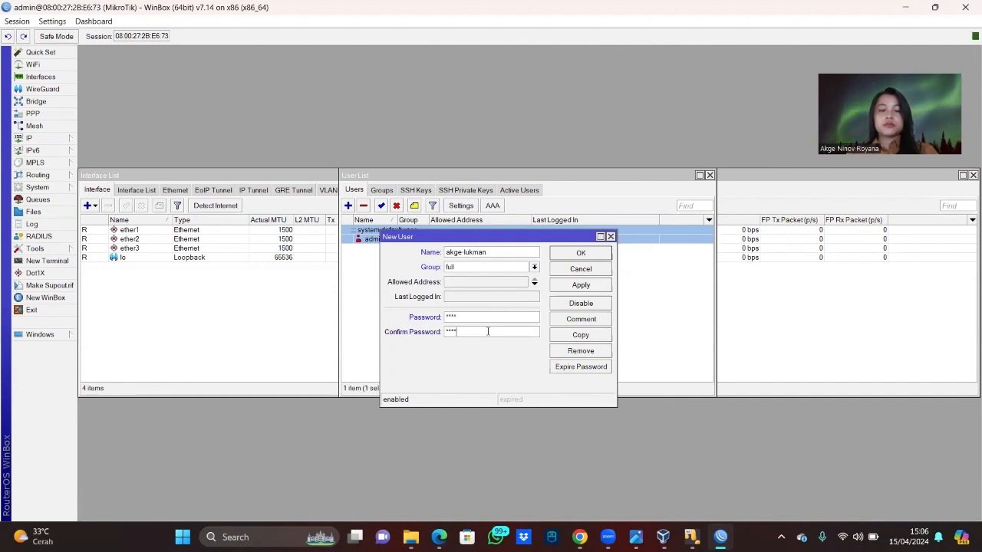
pyautogui.click(581, 285)
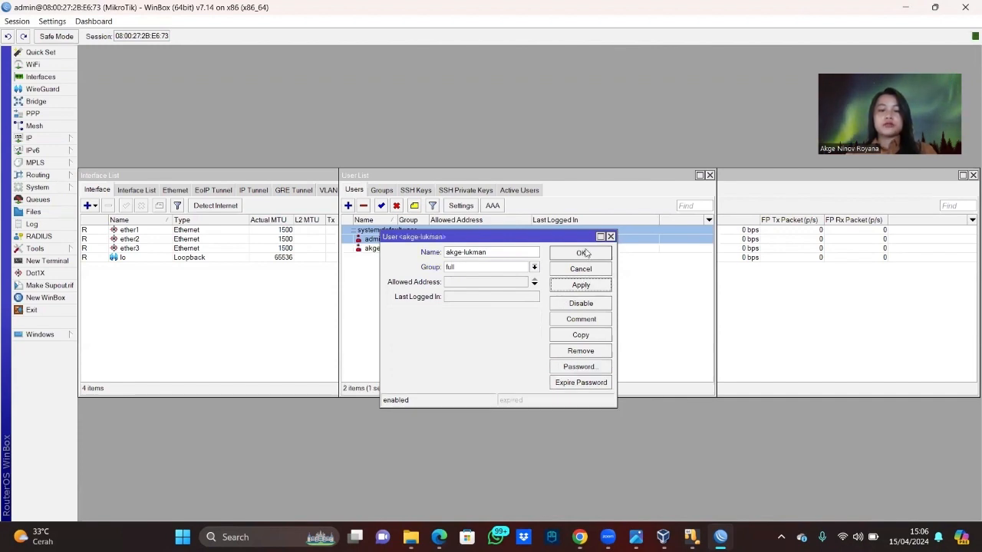
pyautogui.click(582, 253)
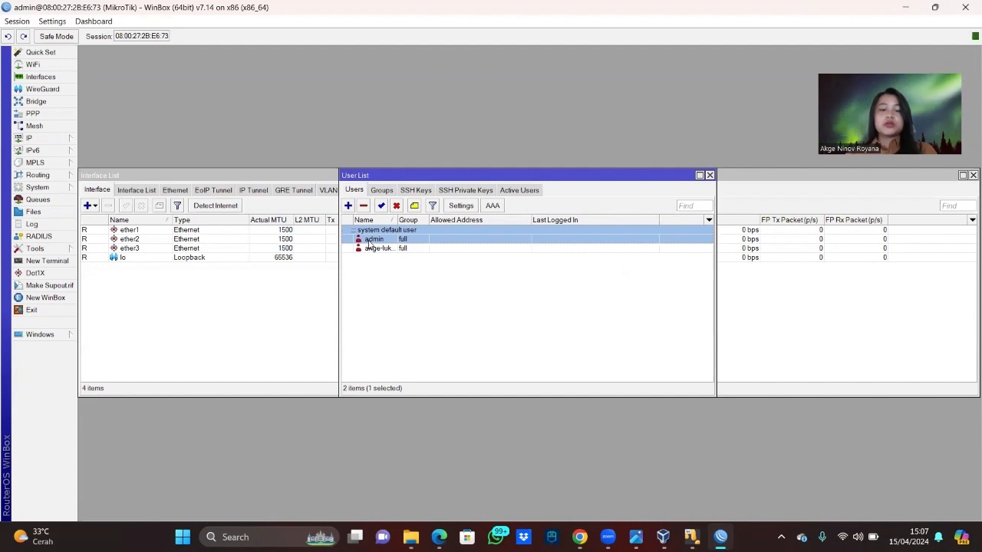
# Disable and then remove the default admin user.
pyautogui.click(397, 208)
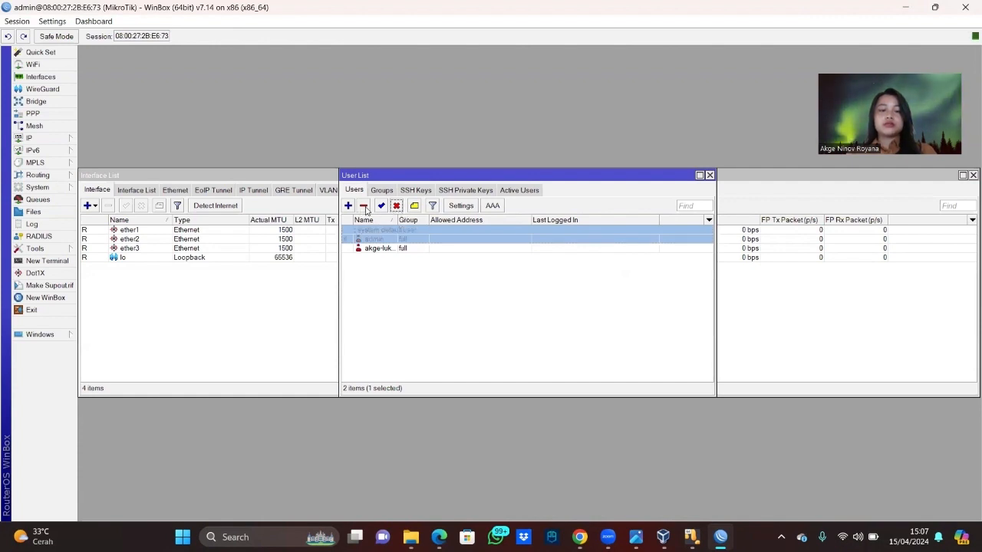
pyautogui.click(364, 207)
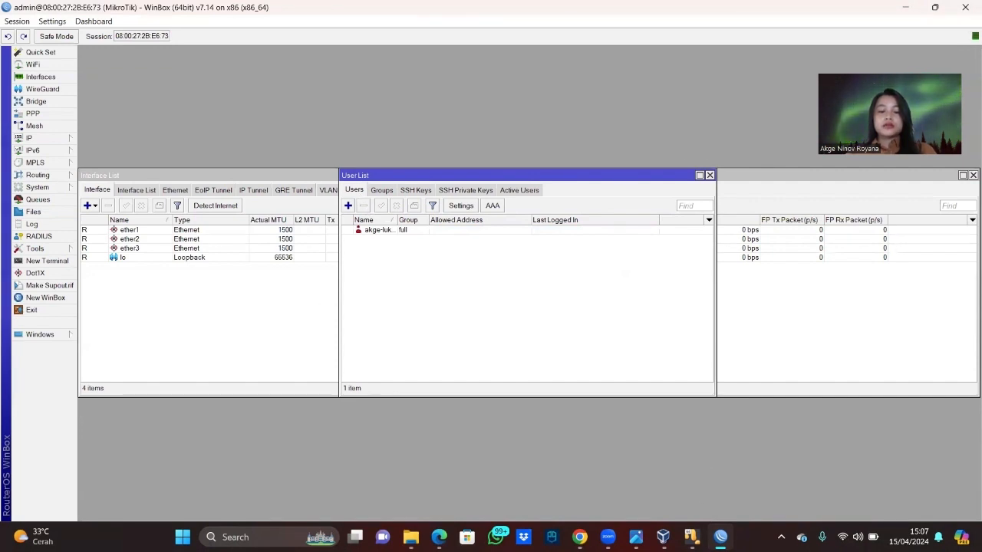
pyautogui.moveTo(663, 538)
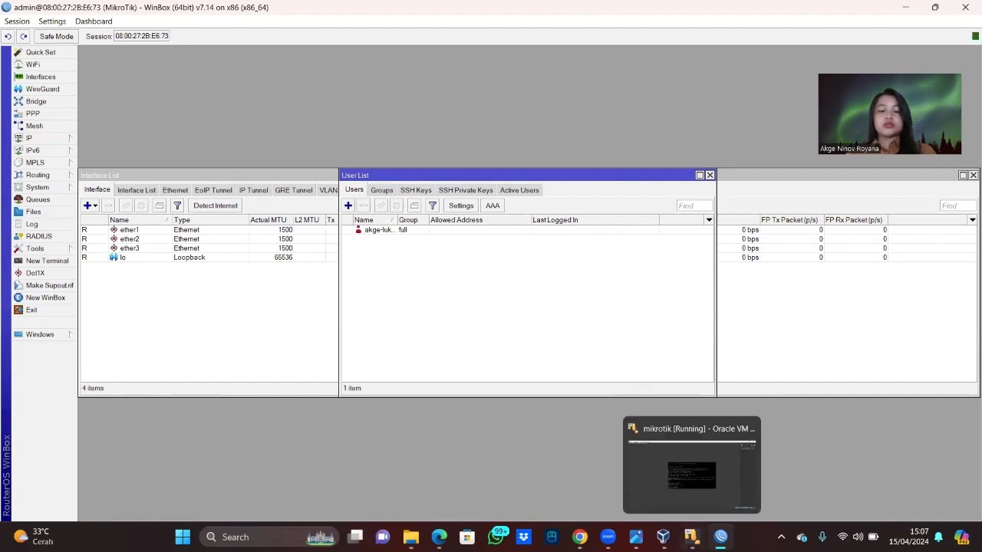
# Power off the running mikrotik VM.
pyautogui.click(687, 468)
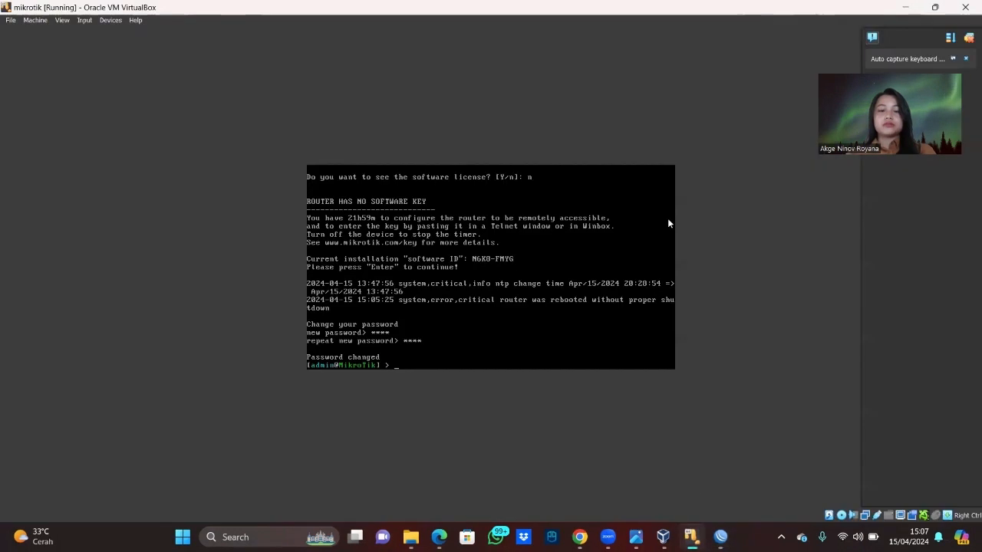
pyautogui.click(967, 6)
pyautogui.click(447, 299)
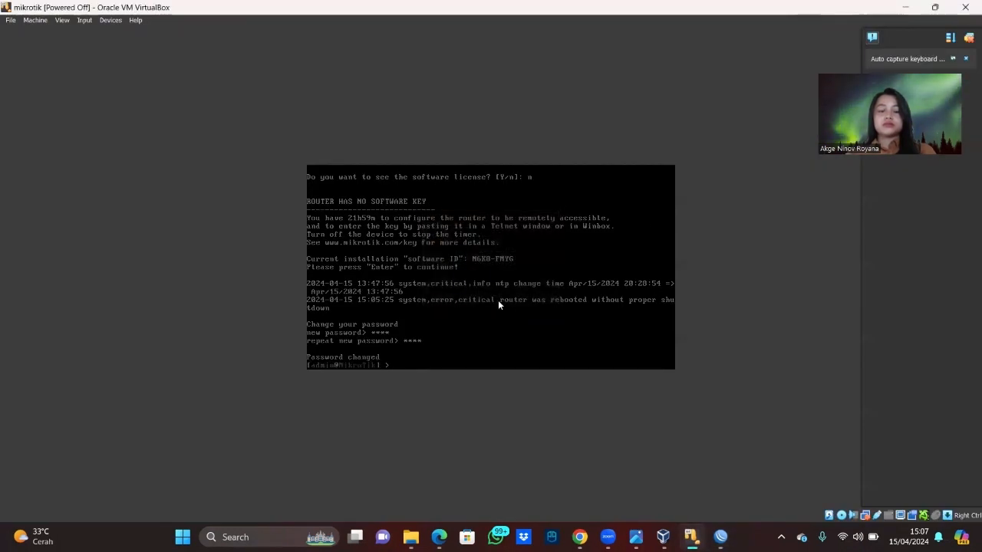
# Restart the mikrotik VM and log in at the console as the new user.
pyautogui.click(575, 40)
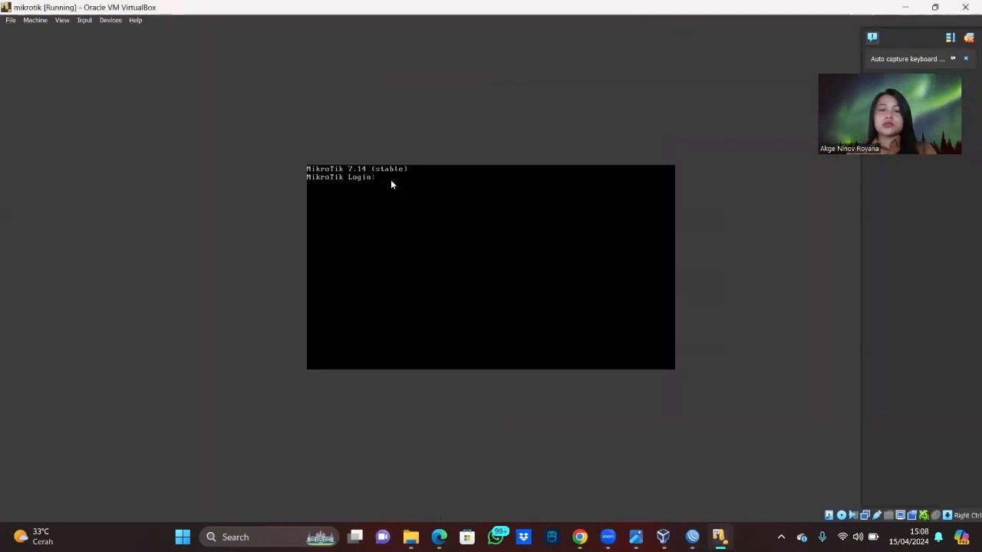
pyautogui.click(390, 180)
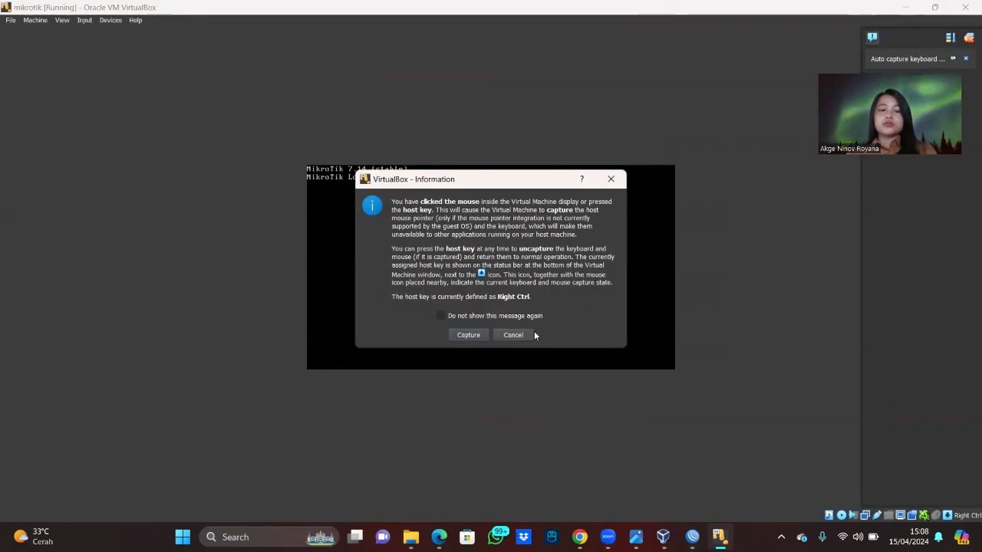
pyautogui.click(610, 179)
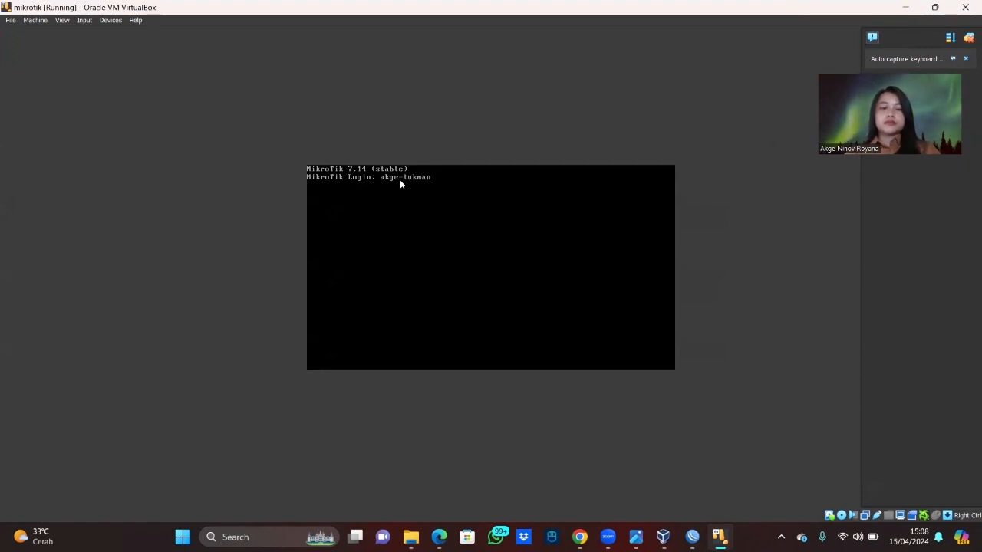
pyautogui.press('Return')
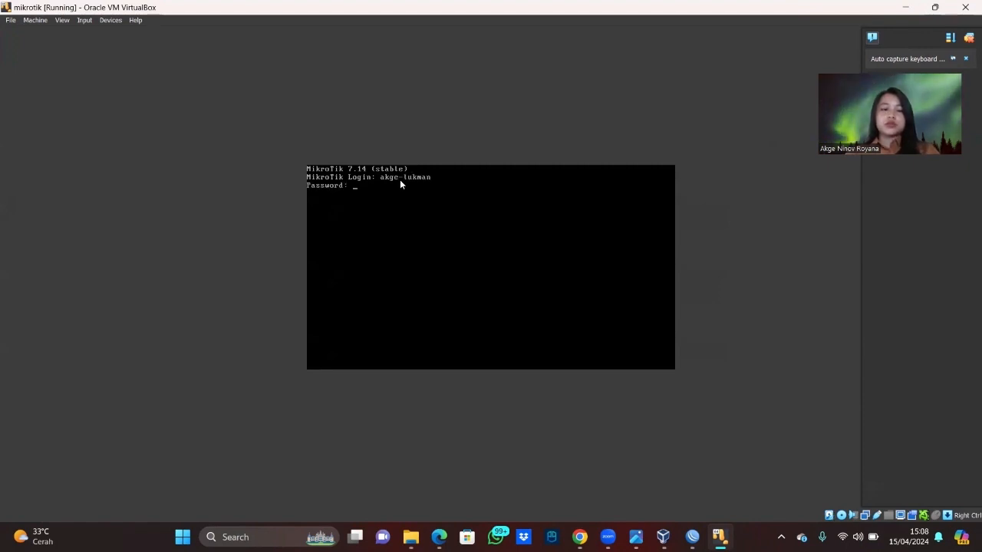
pyautogui.press('Return')
pyautogui.press('Return')
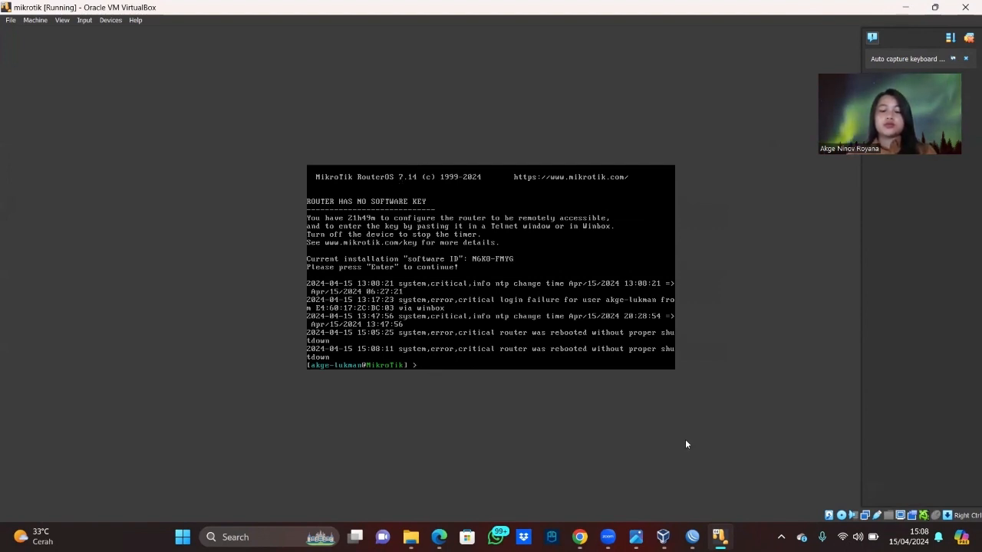
# Reconnect WinBox to the router using the new user's login name instead of admin.
pyautogui.click(692, 536)
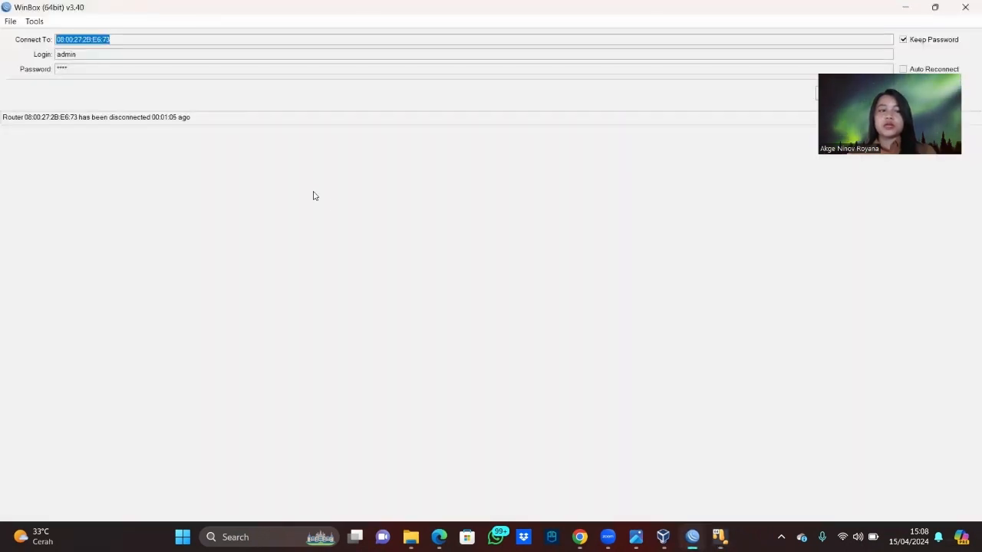
pyautogui.click(87, 54)
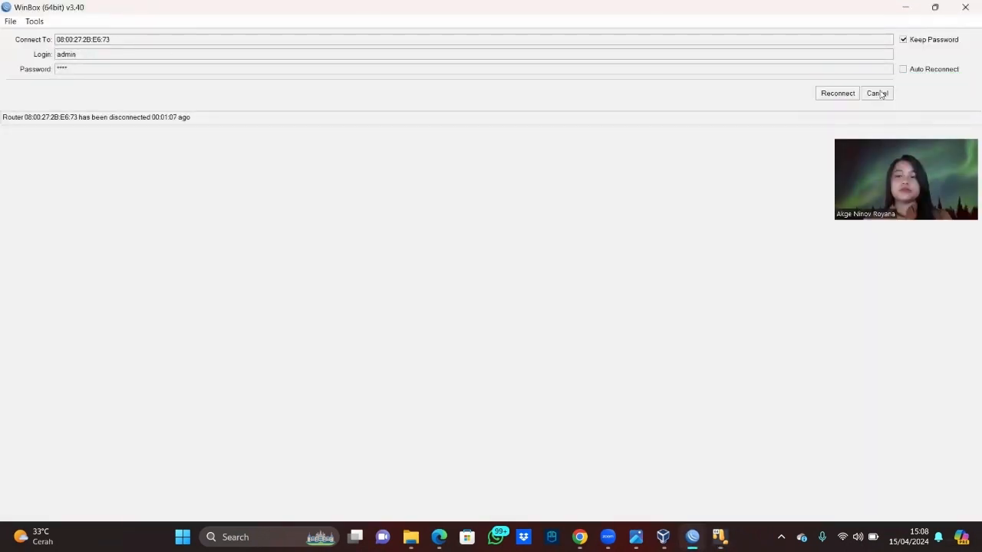
pyautogui.click(877, 94)
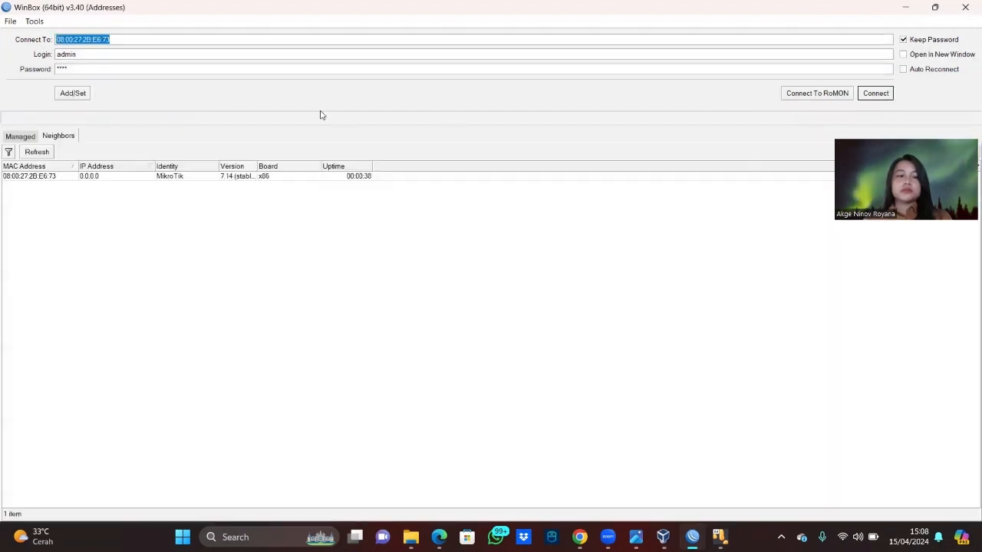
pyautogui.click(87, 54)
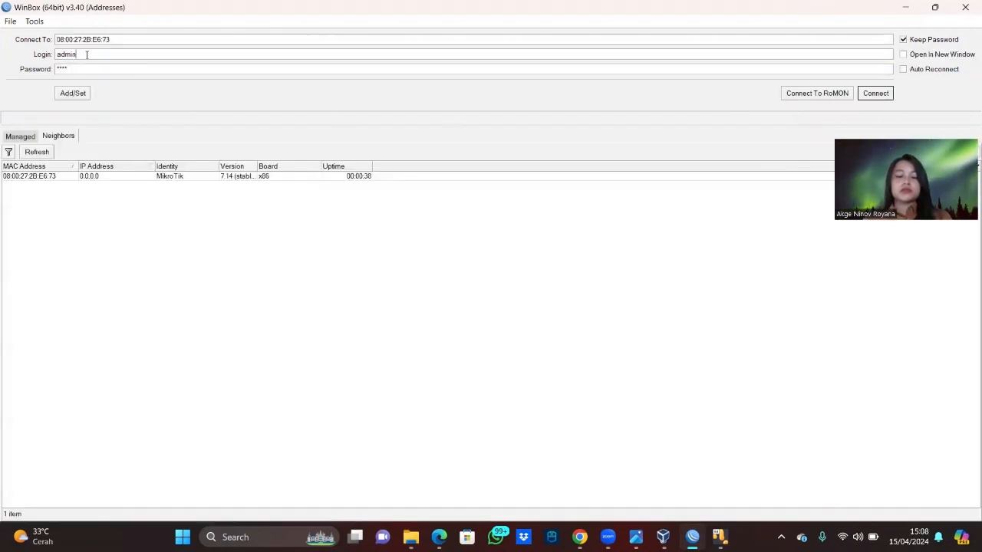
pyautogui.press('BackSpace')
pyautogui.press('BackSpace')
pyautogui.press('BackSpace')
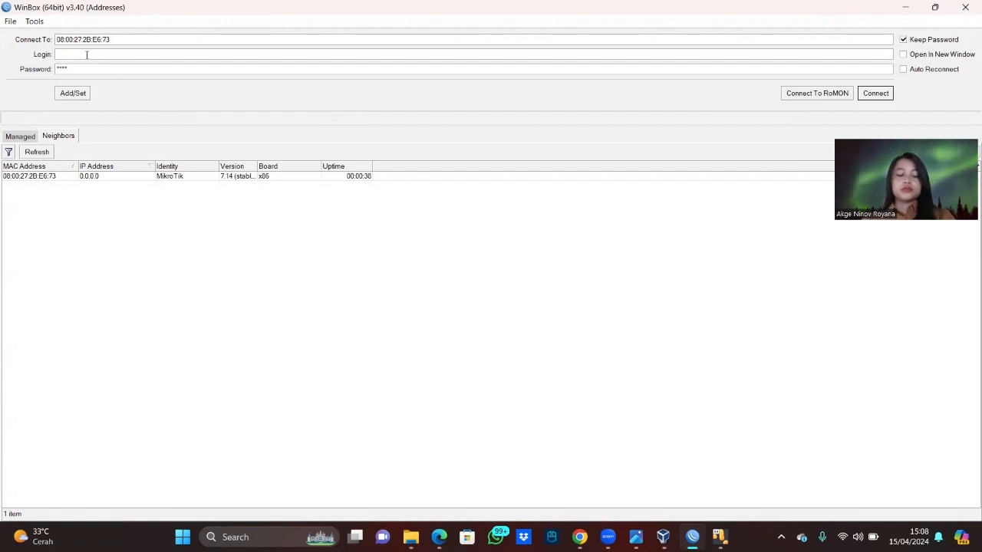
pyautogui.write('akge-lukman')
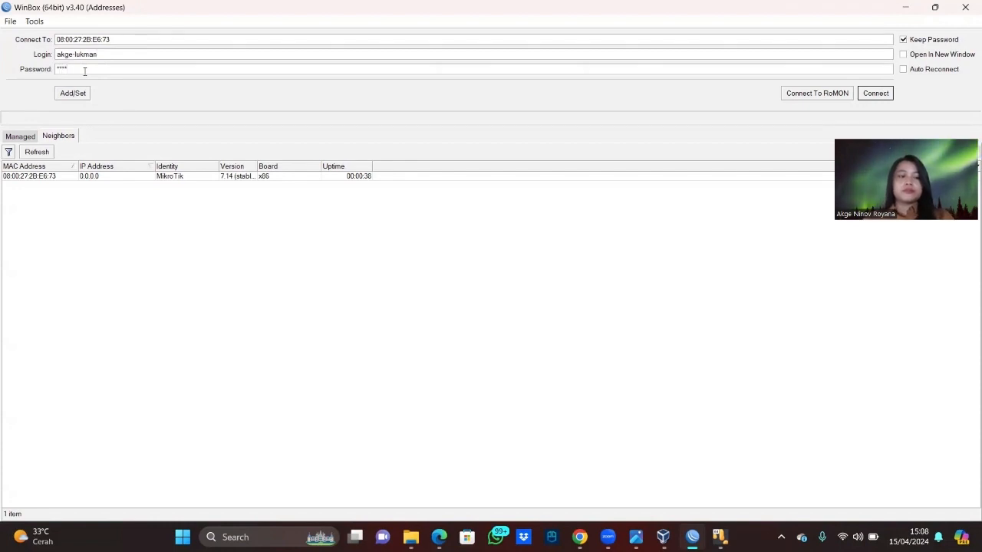
pyautogui.click(47, 176)
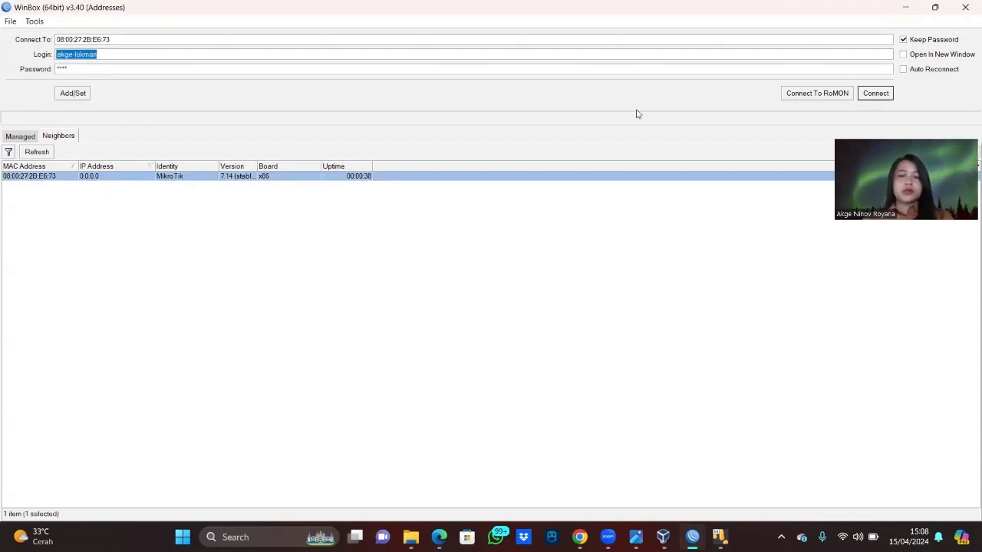
pyautogui.click(873, 96)
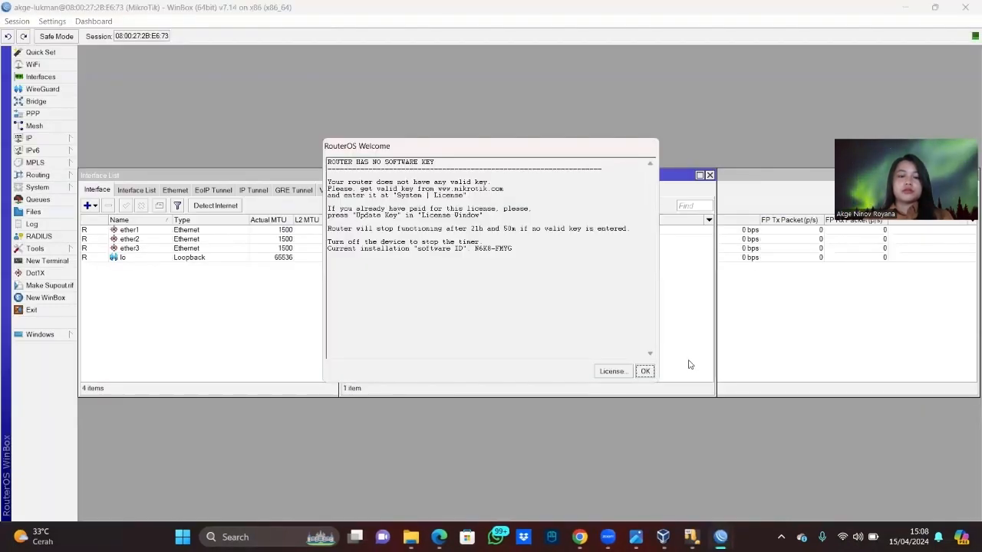
pyautogui.click(646, 372)
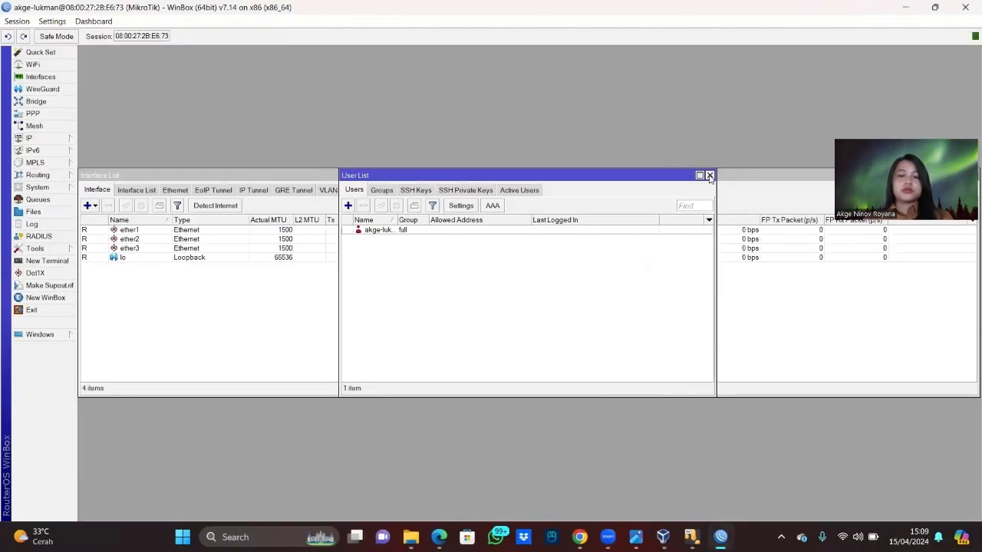
# Close the User List and review the exam task list in the PDF.
pyautogui.click(710, 175)
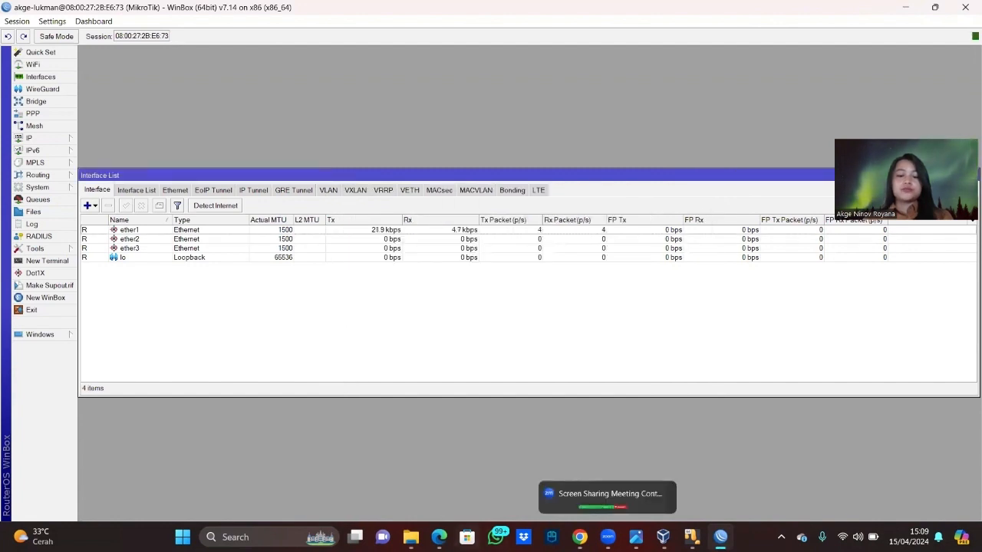
pyautogui.click(439, 537)
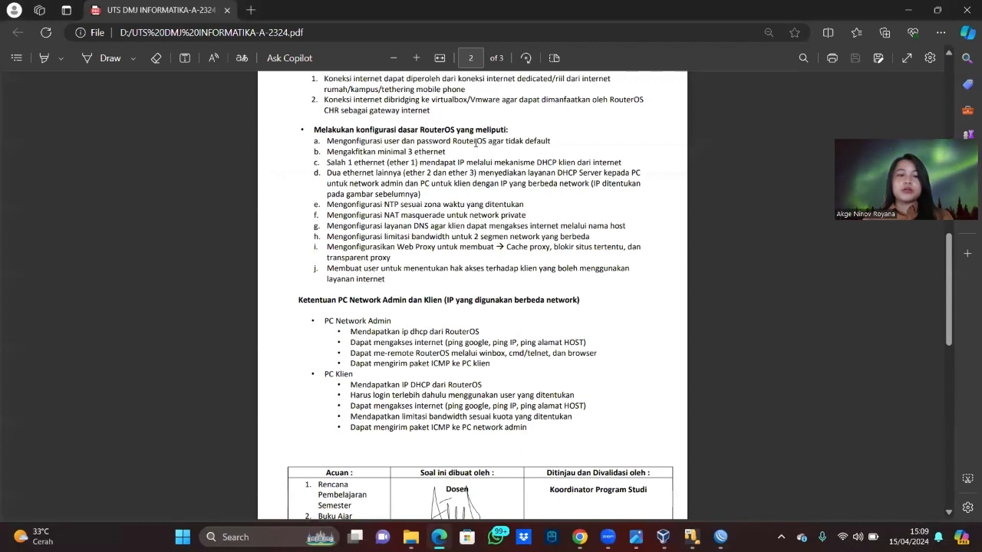
pyautogui.click(907, 10)
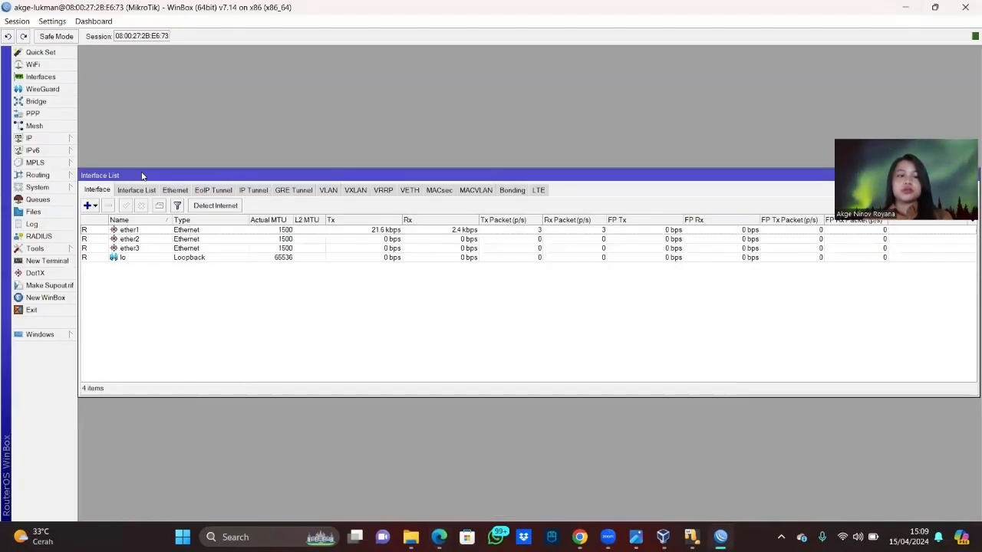
# Move the Interface List window higher and switch to VirtualBox Manager.
pyautogui.moveTo(143, 175); pyautogui.dragTo(154, 110)
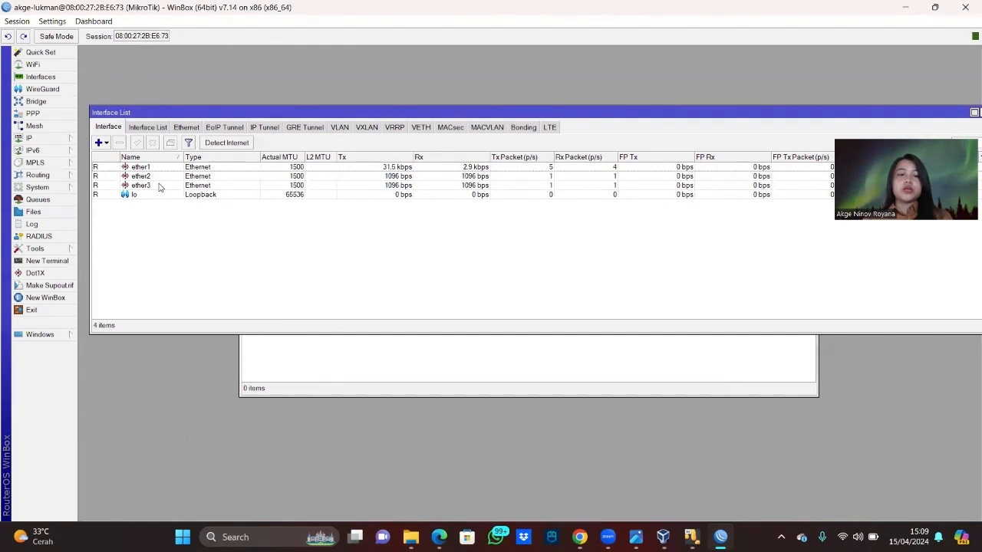
pyautogui.click(663, 537)
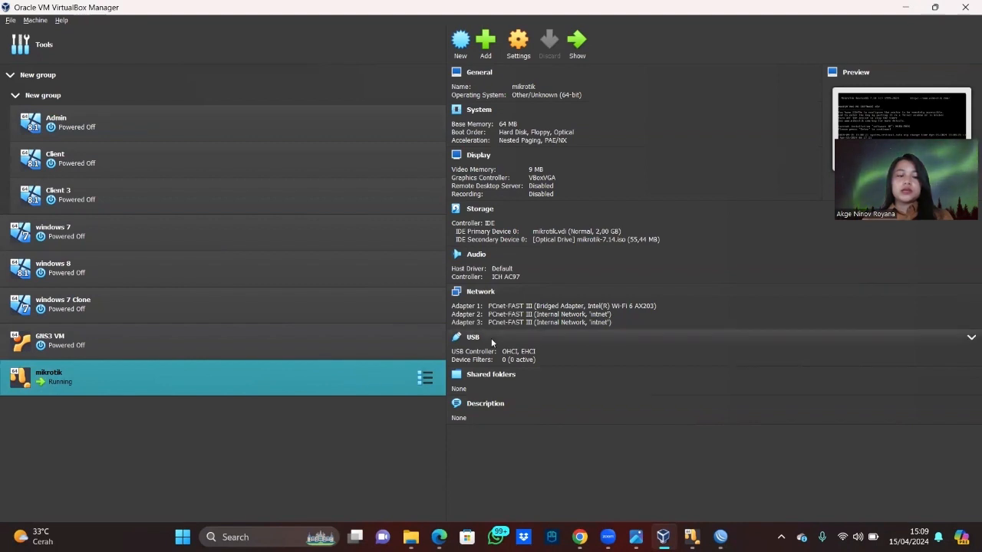
# Review the mikrotik VM's three network adapters: bridged Wi-Fi and two intnet internal networks.
pyautogui.click(519, 42)
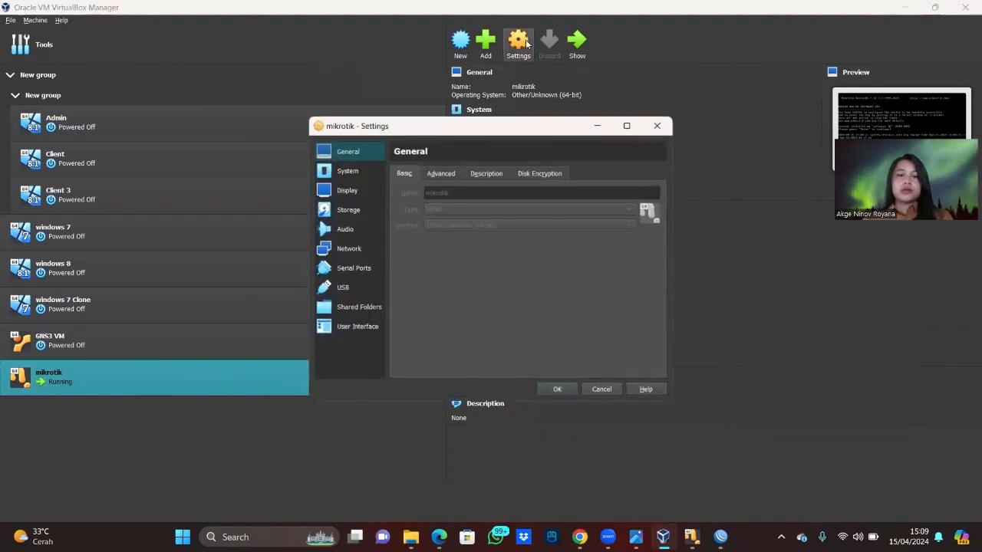
pyautogui.press('Escape')
pyautogui.click(518, 42)
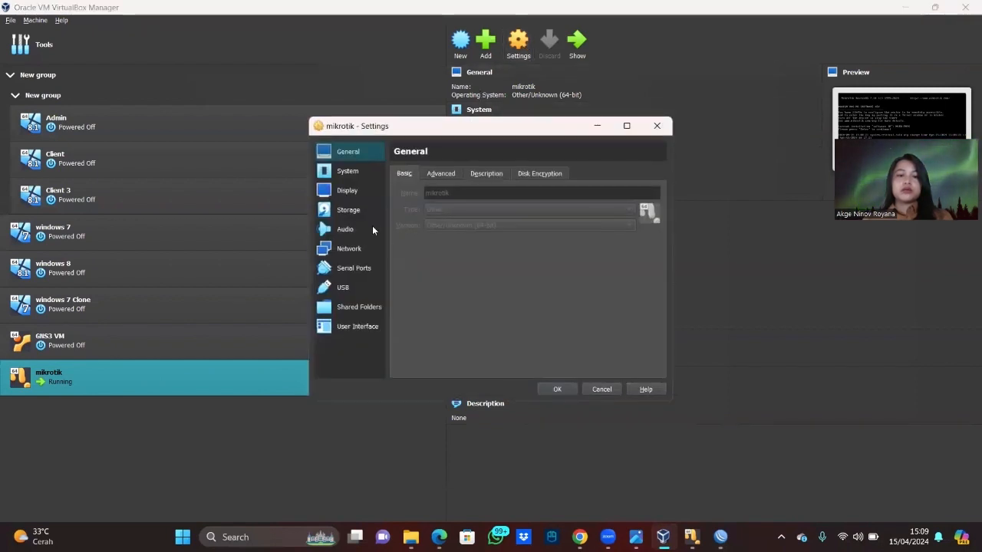
pyautogui.click(351, 250)
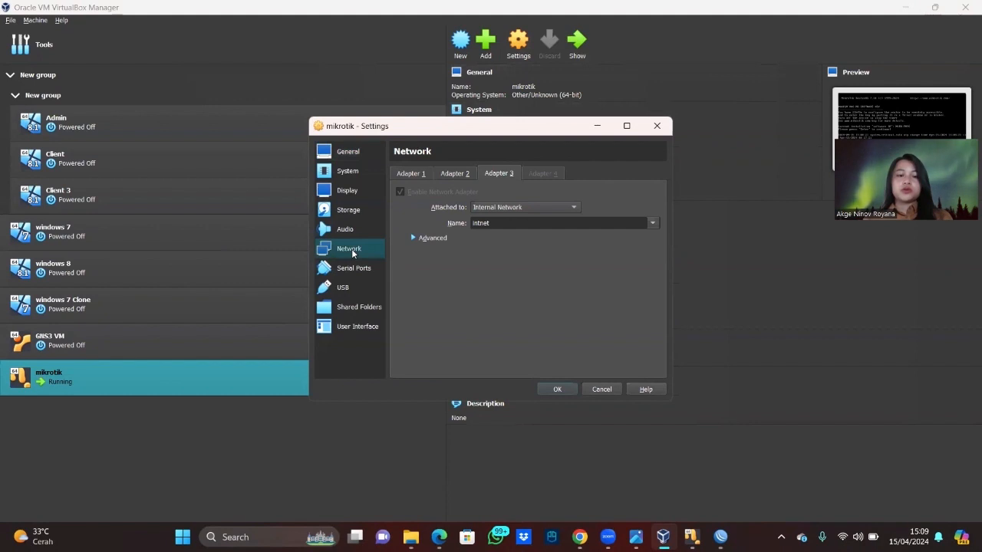
pyautogui.click(415, 177)
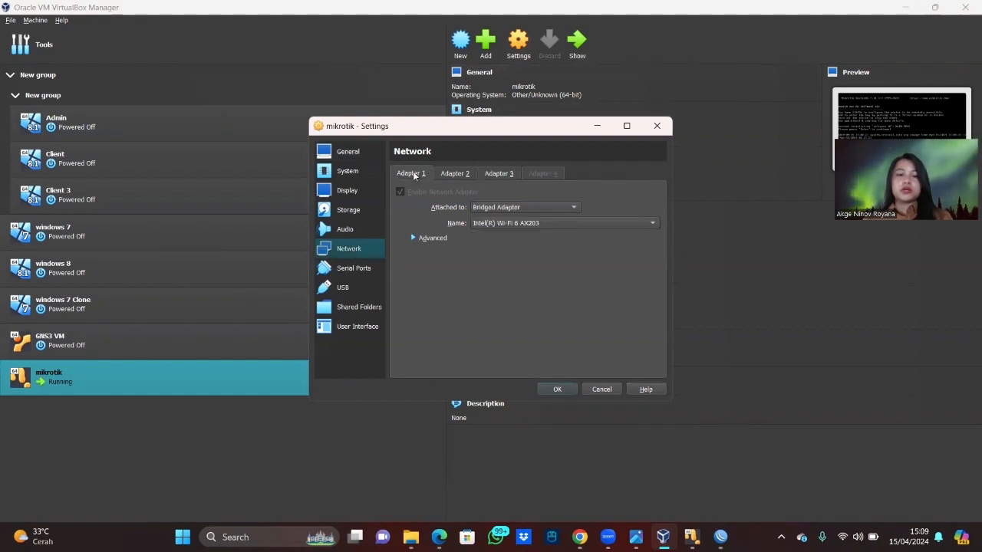
pyautogui.click(452, 175)
pyautogui.click(492, 175)
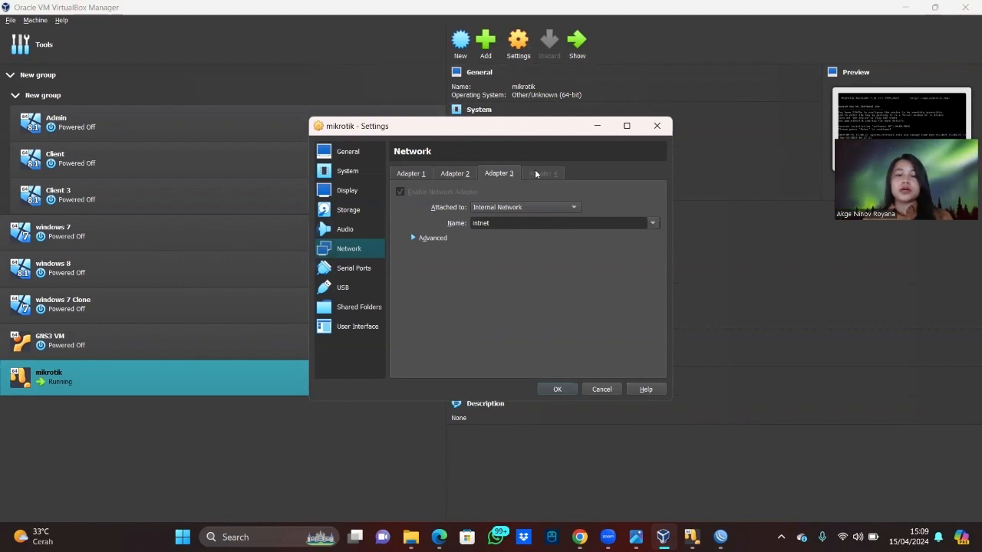
pyautogui.click(418, 174)
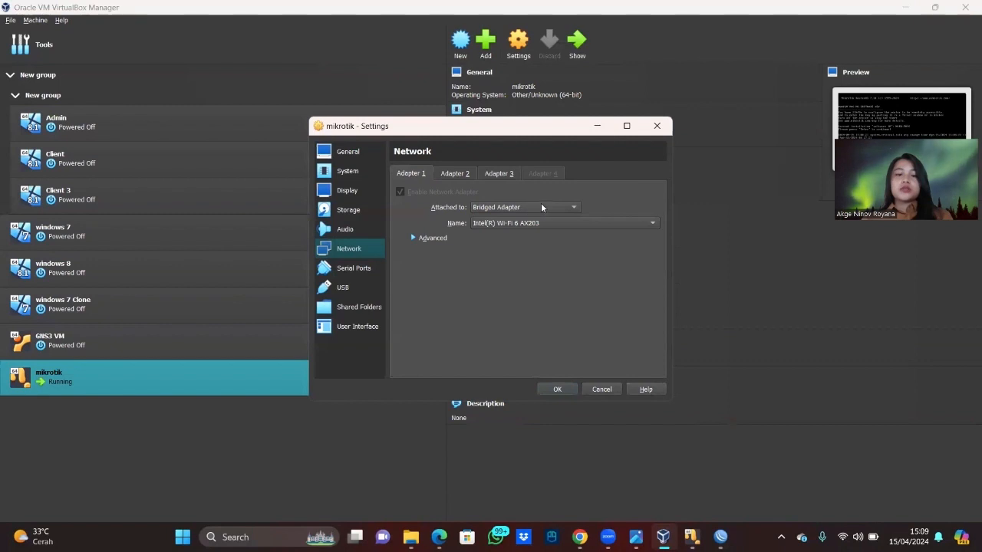
pyautogui.click(448, 174)
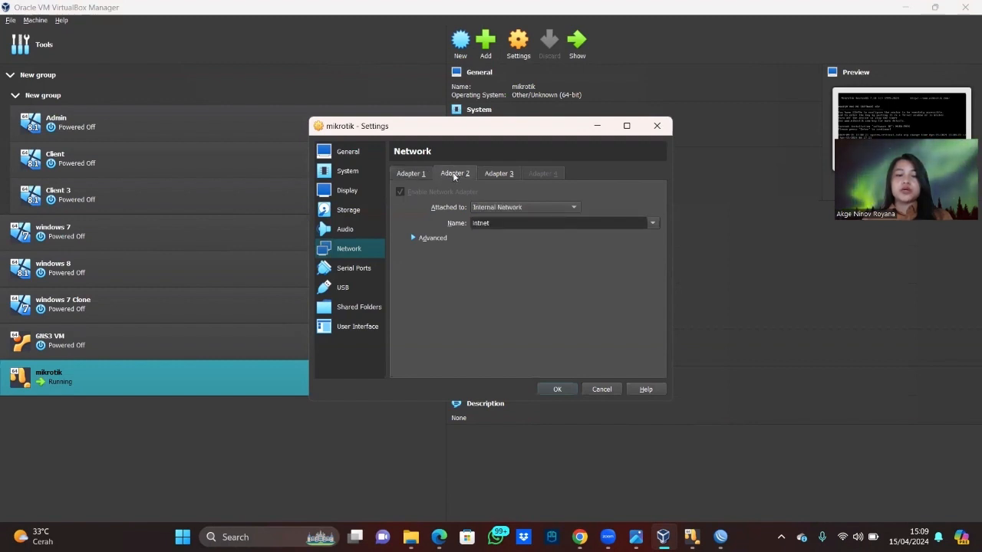
pyautogui.click(503, 174)
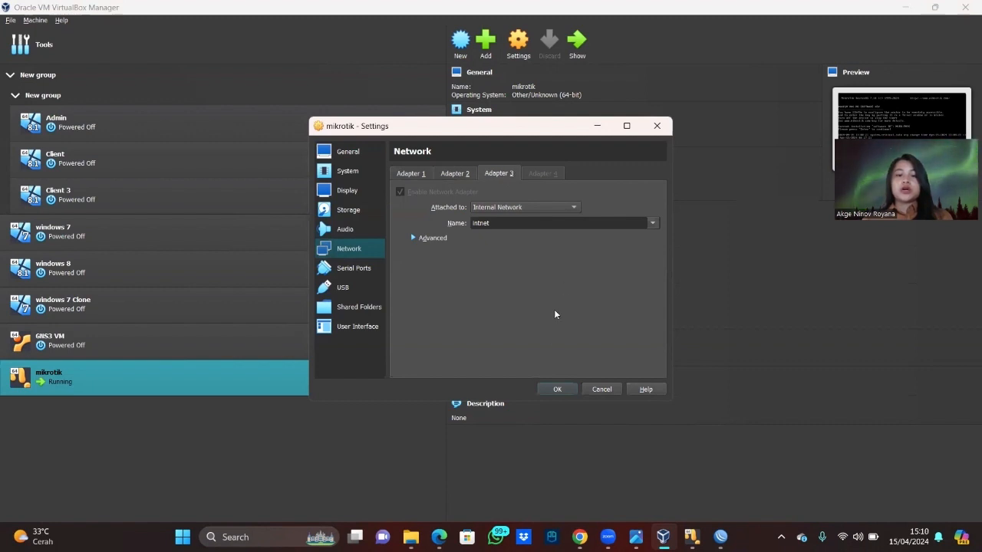
pyautogui.click(558, 388)
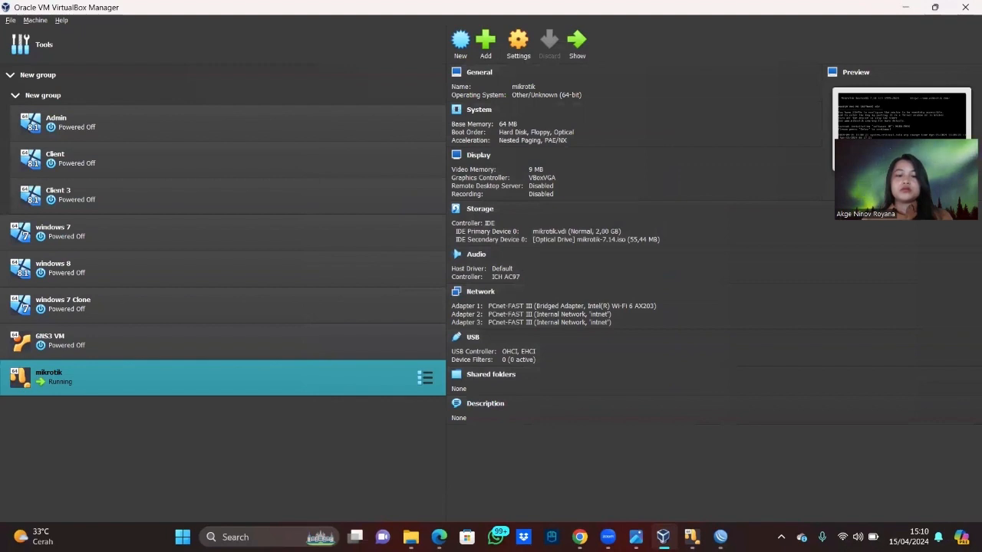
# Glance at the exam PDF, hide it, and bring WinBox back to the front.
pyautogui.hotkey('alt', 'Tab')
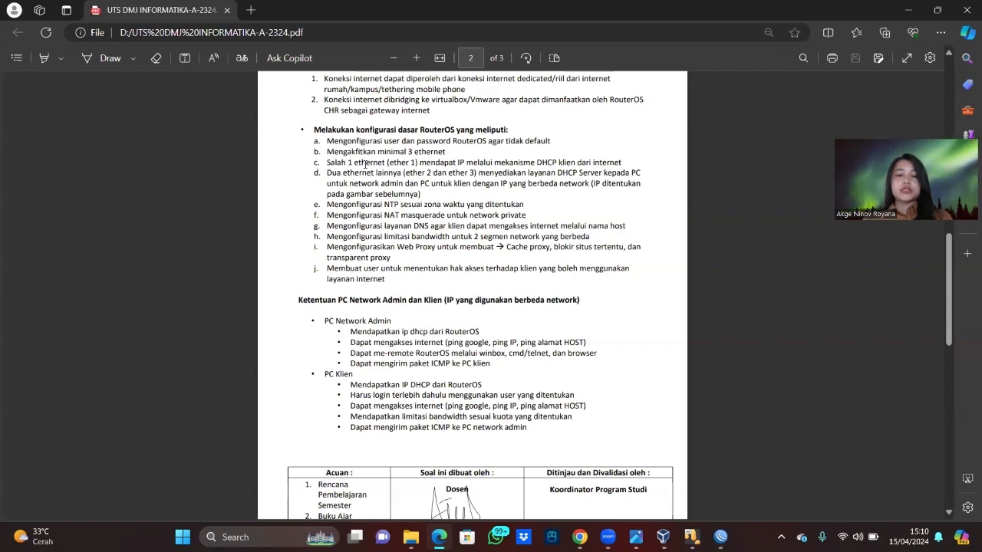
pyautogui.click(908, 9)
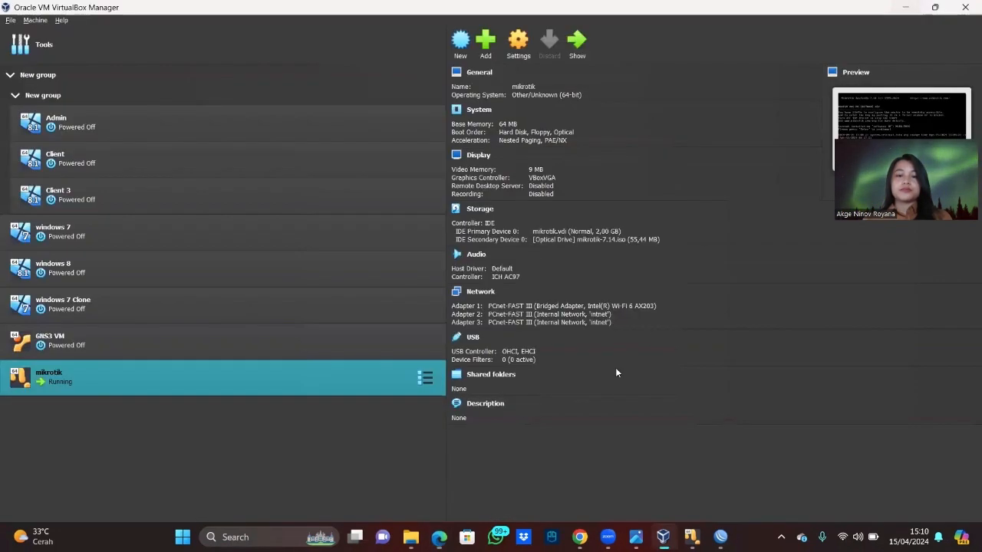
pyautogui.click(720, 537)
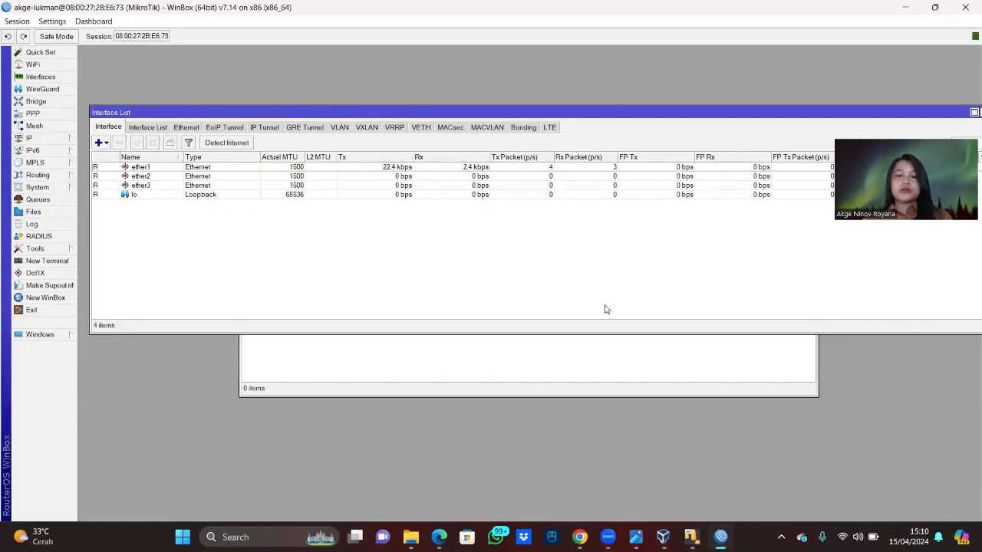
# Close the Interface List and DHCP Server windows.
pyautogui.moveTo(934, 112); pyautogui.dragTo(868, 105)
pyautogui.click(918, 105)
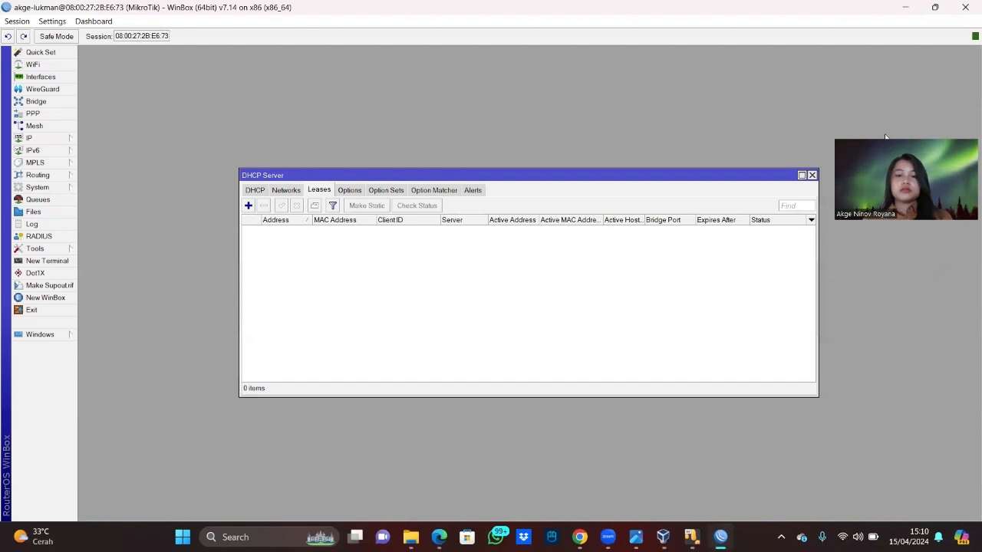
pyautogui.click(812, 174)
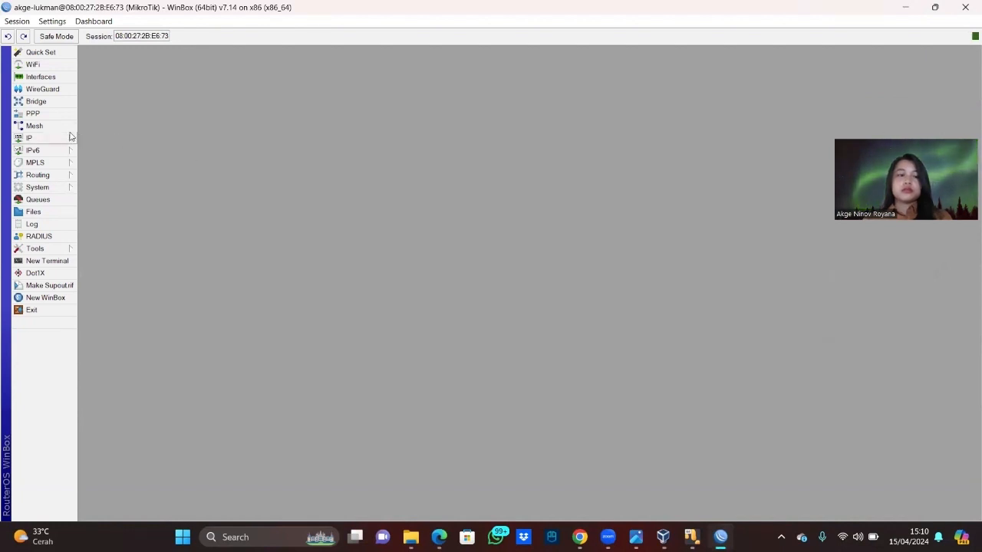
# Add a DHCP client on ether1, bound to 192.168.0.122/24, then check the exam PDF.
pyautogui.click(60, 139)
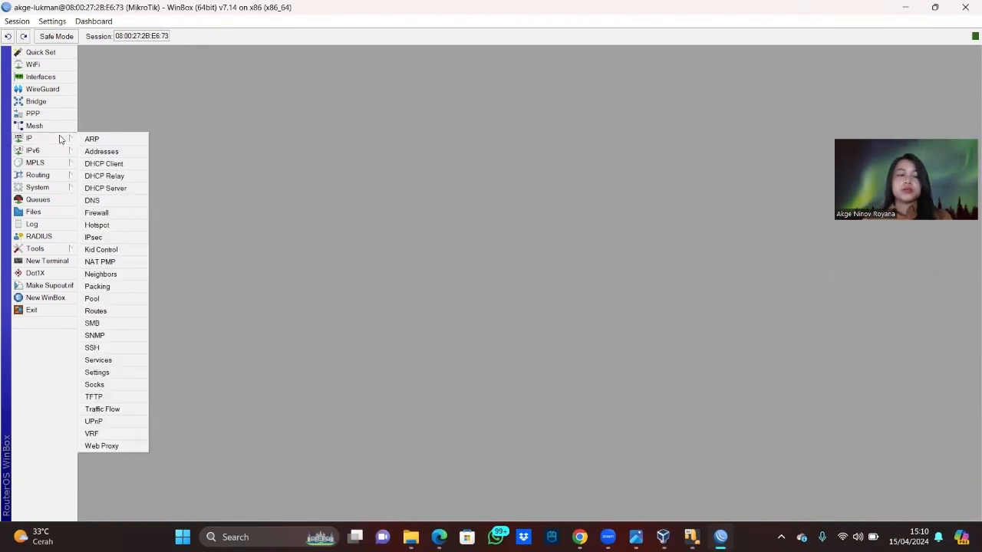
pyautogui.click(100, 165)
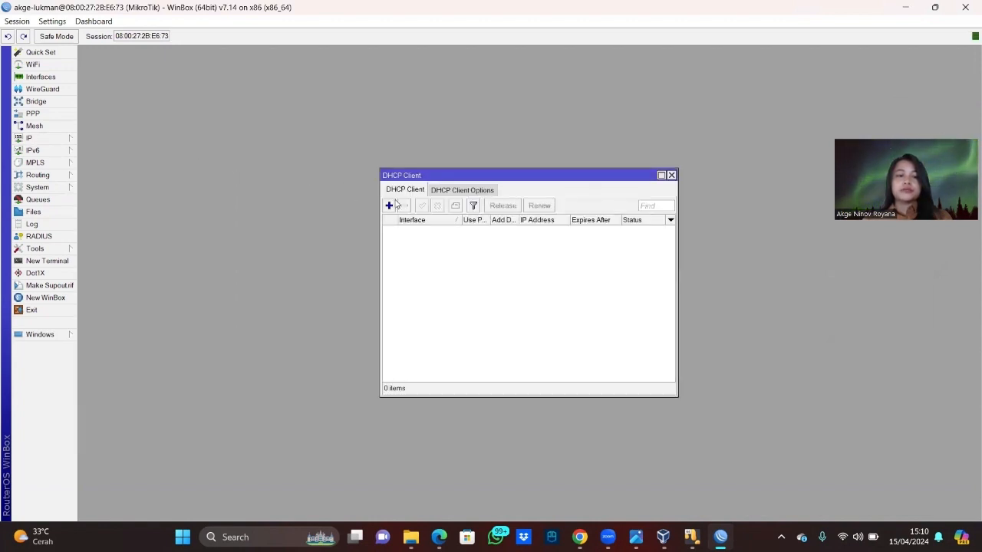
pyautogui.click(389, 206)
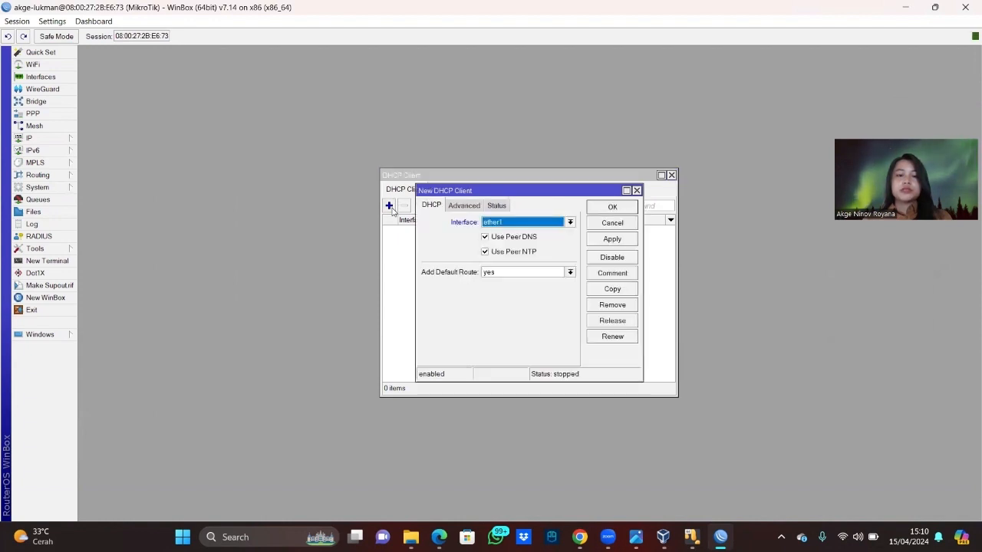
pyautogui.click(568, 223)
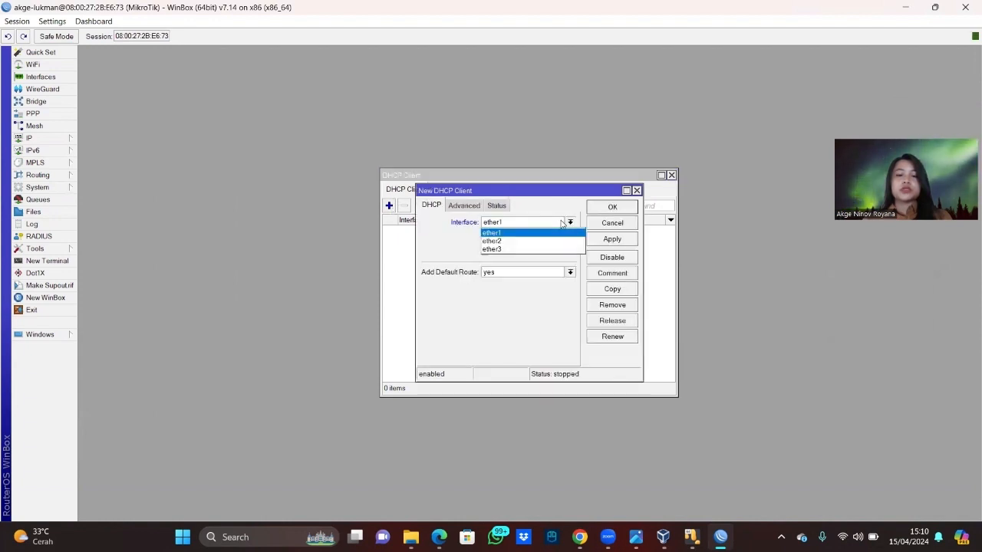
pyautogui.click(554, 234)
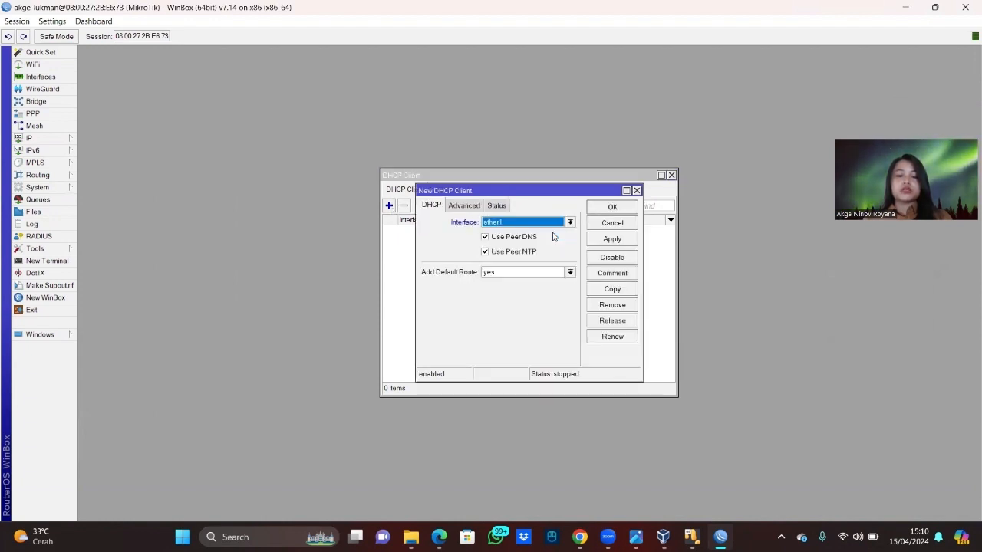
pyautogui.click(612, 240)
pyautogui.click(612, 208)
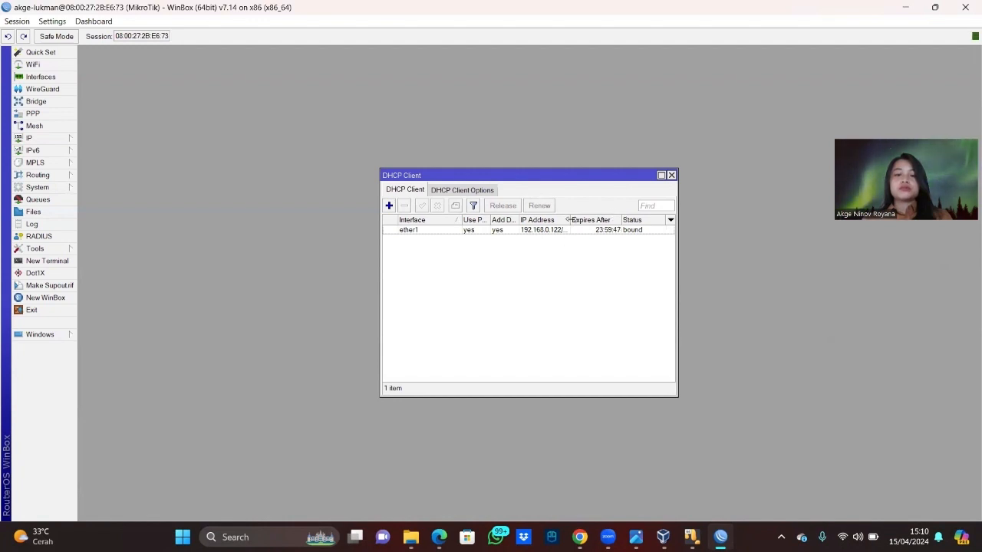
pyautogui.moveTo(568, 221); pyautogui.dragTo(590, 220)
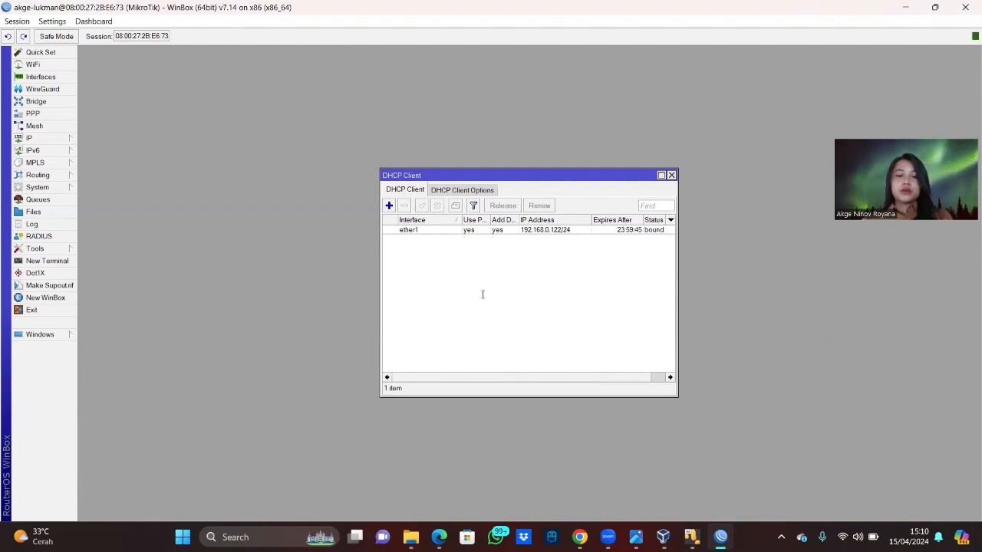
pyautogui.hotkey('alt', 'Tab')
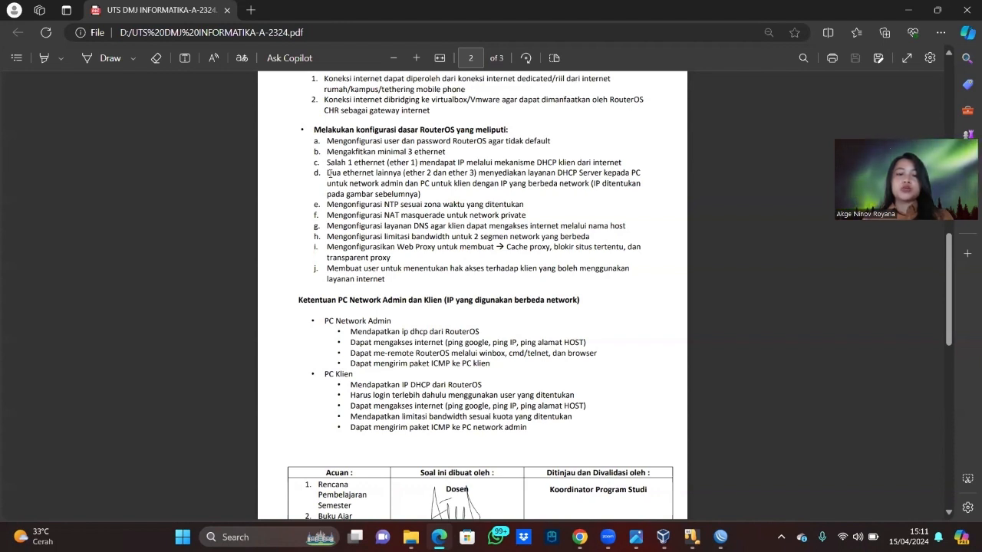
# Minimize the exam PDF, view the network diagram picture, then minimize it to return to WinBox.
pyautogui.click(905, 14)
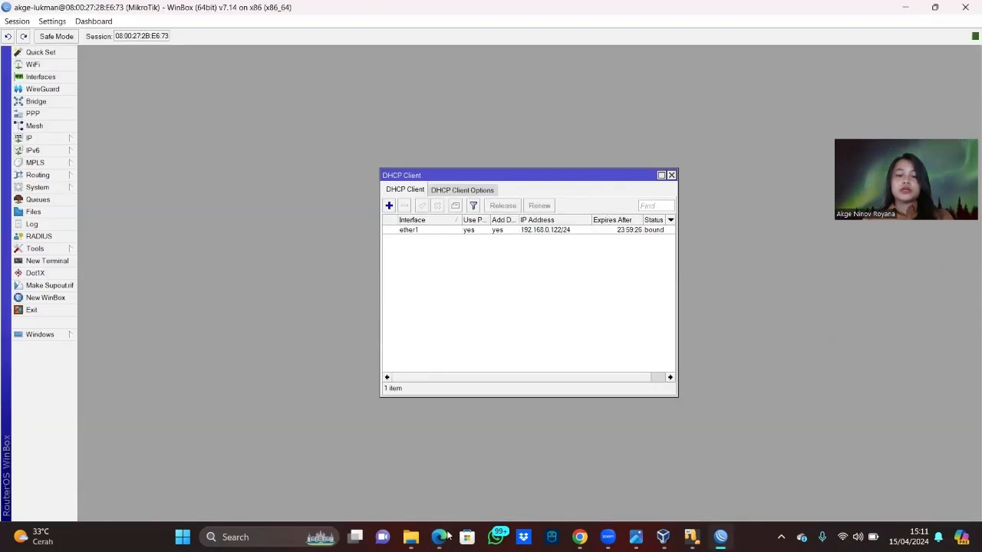
pyautogui.click(636, 537)
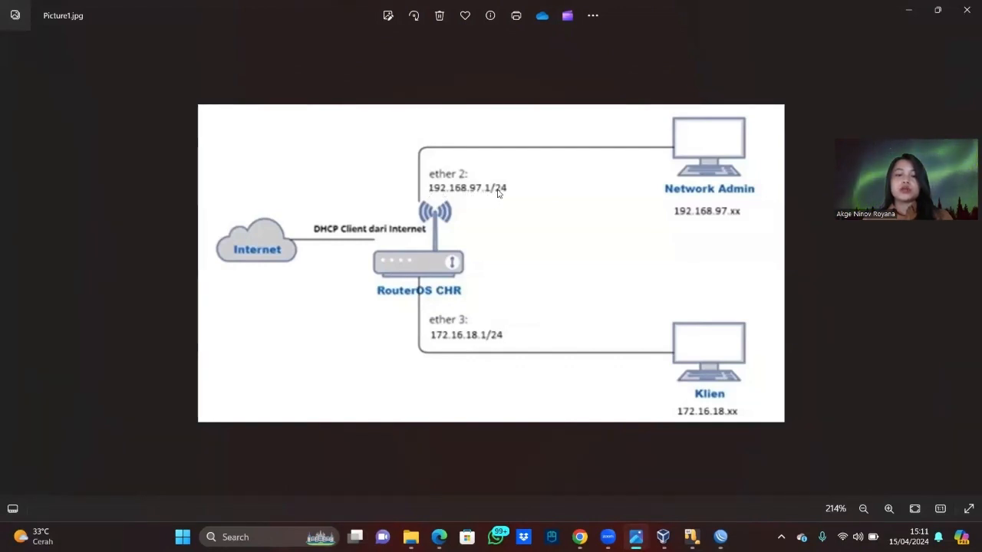
pyautogui.click(908, 10)
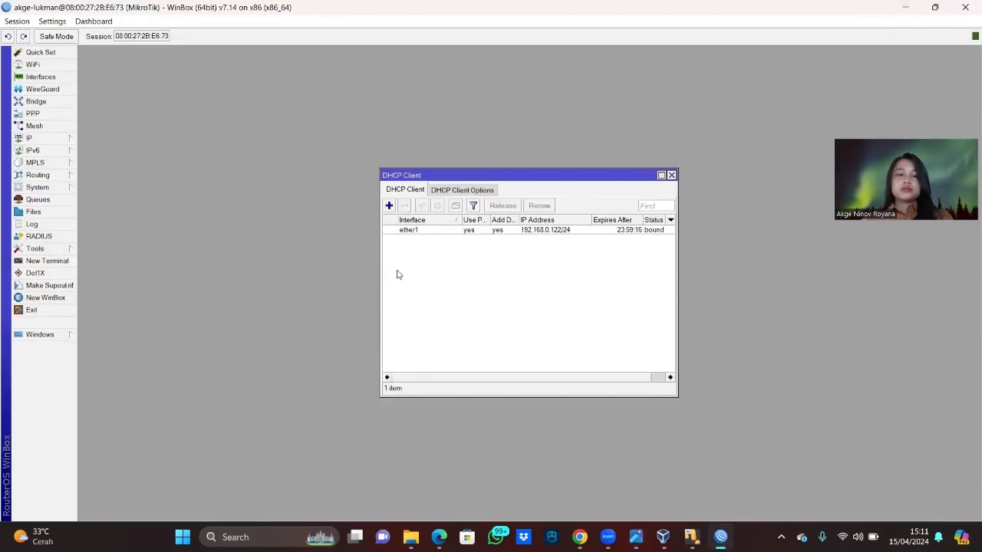
pyautogui.click(65, 139)
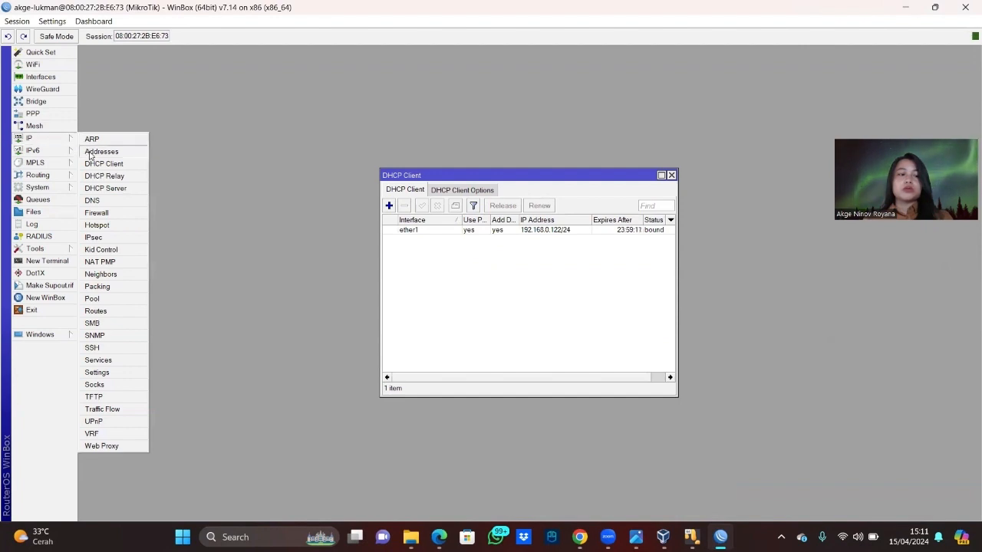
# Add IP address 192.168.97.1/24 on ether2.
pyautogui.click(101, 151)
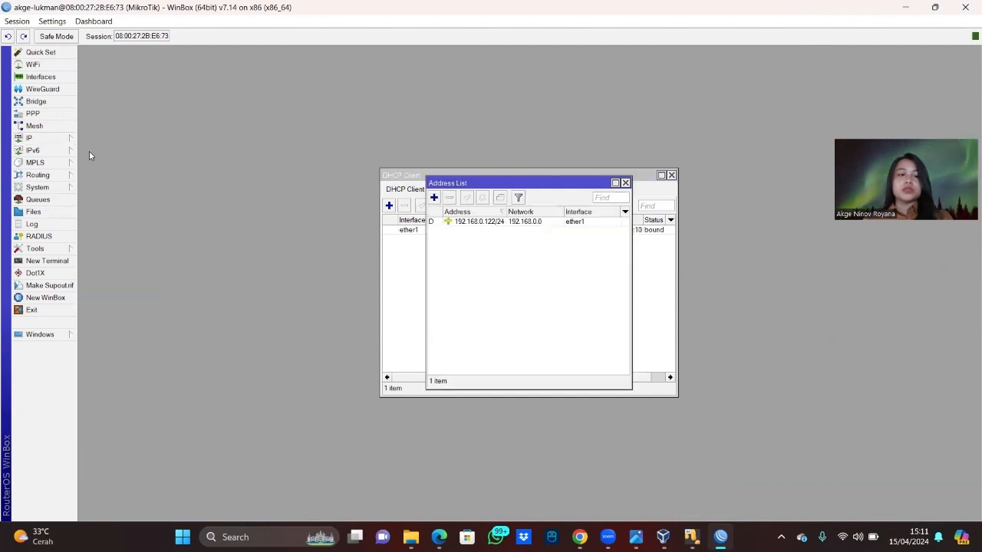
pyautogui.click(434, 198)
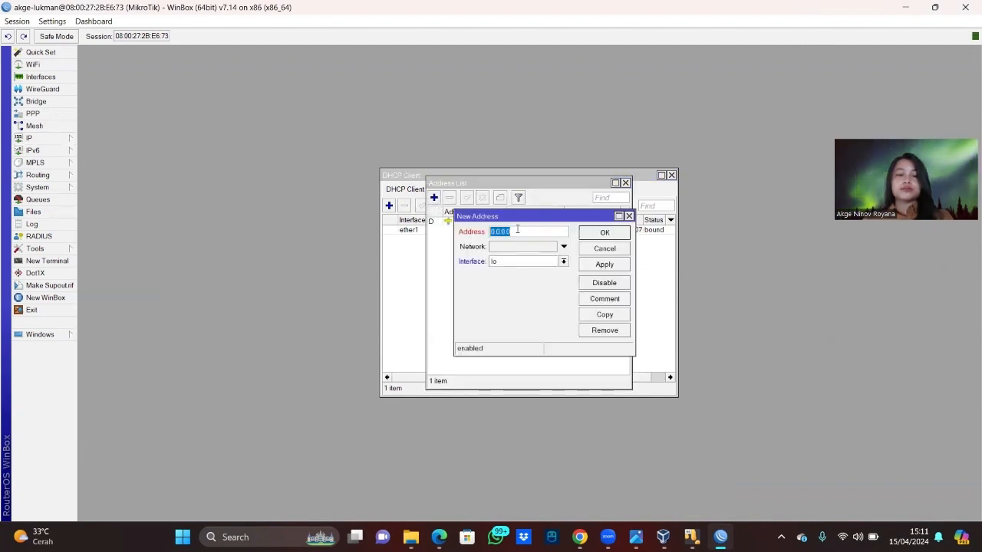
pyautogui.write('192.168.')
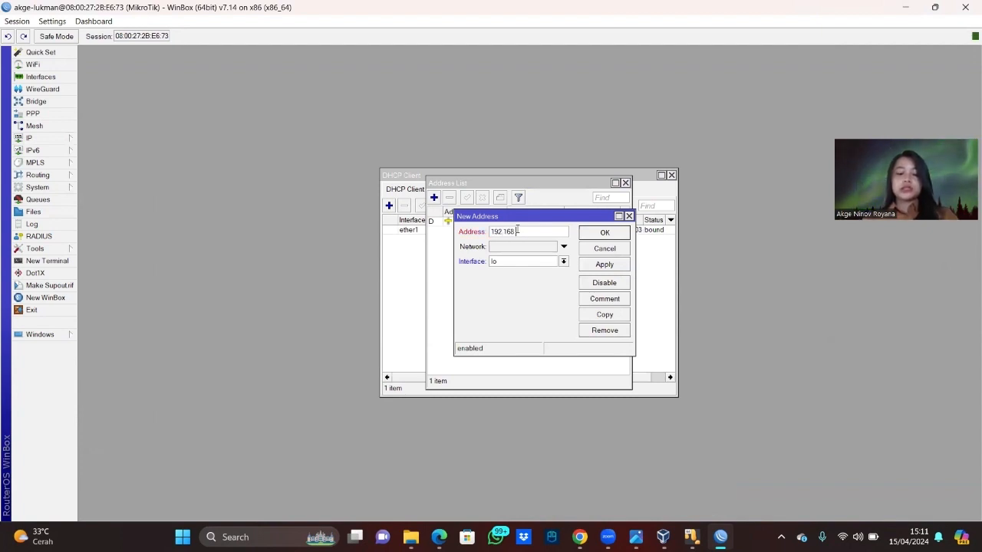
pyautogui.write('87.1/24')
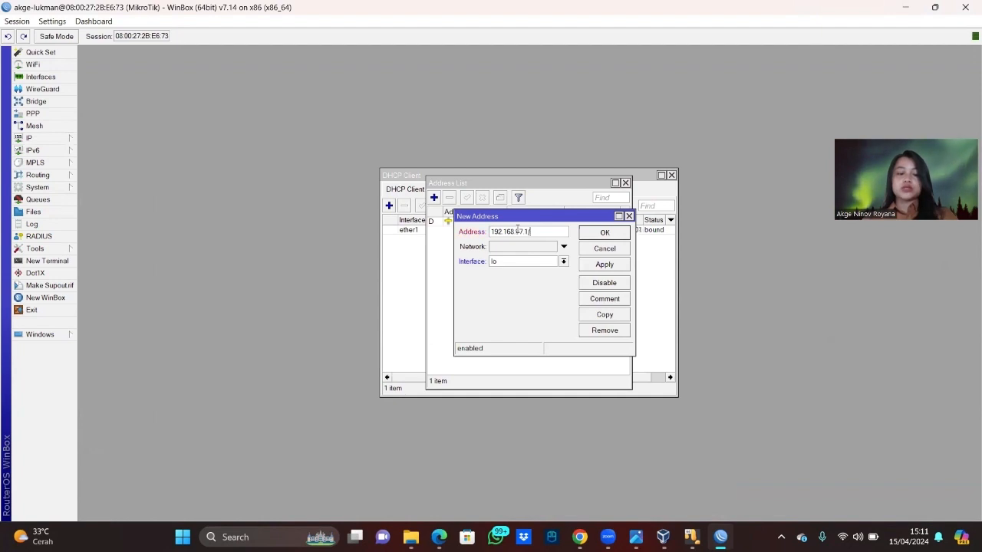
pyautogui.click(563, 261)
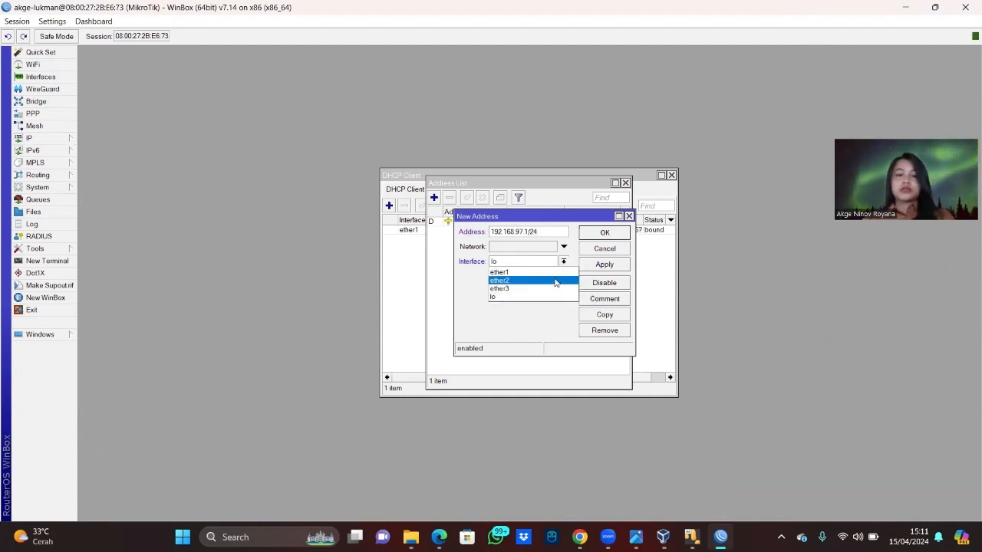
pyautogui.click(556, 283)
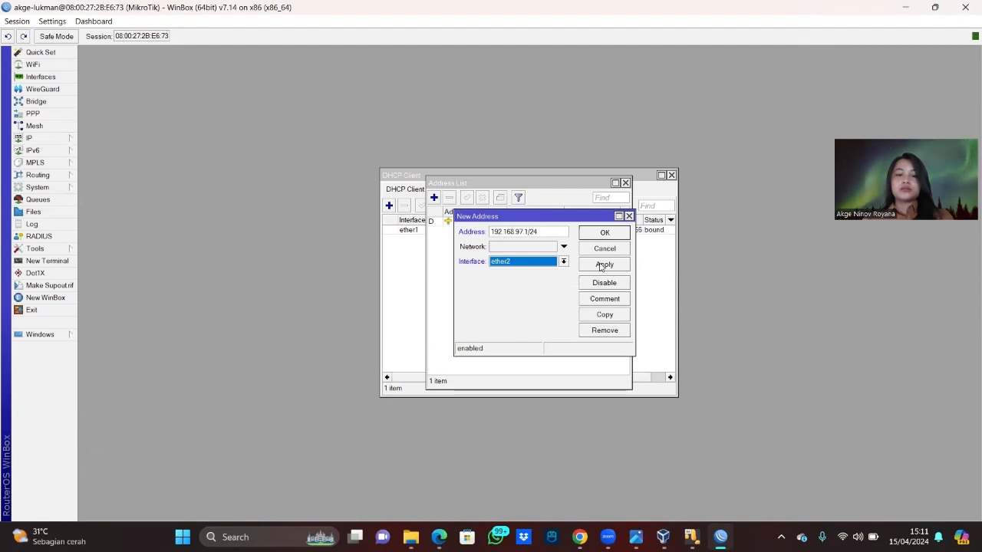
pyautogui.click(603, 265)
pyautogui.click(604, 233)
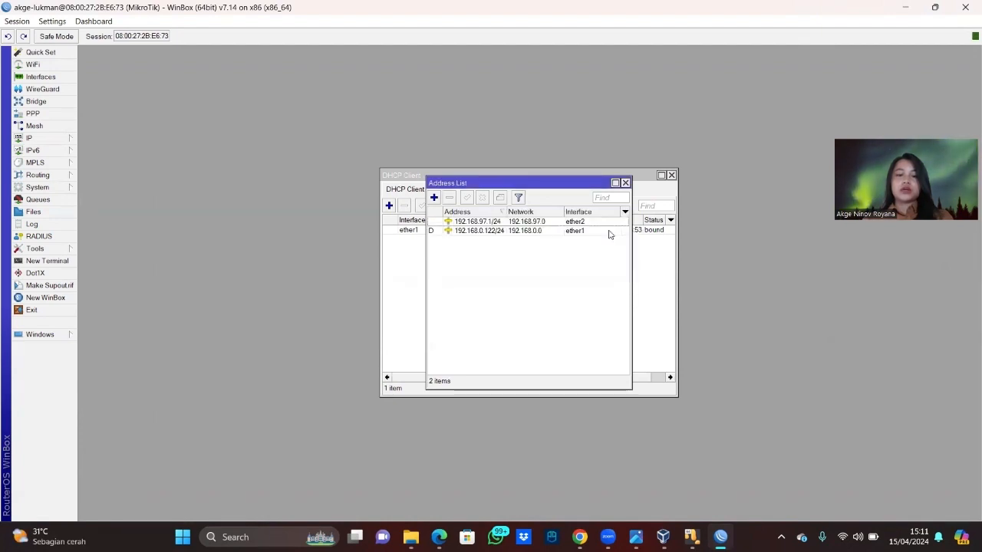
# Add IP address 172.16.18.1/24 on ether3, then close the Address List and DHCP Client windows.
pyautogui.click(434, 198)
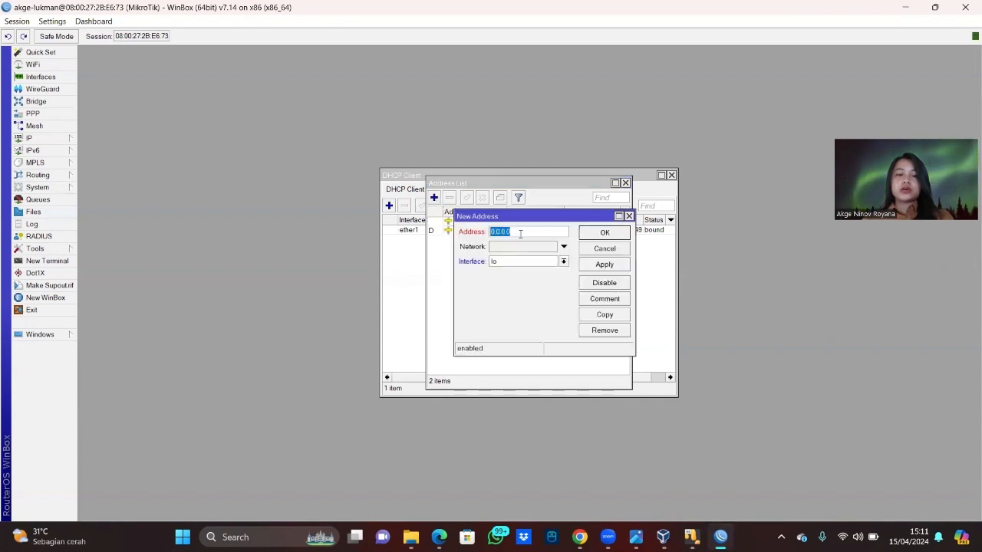
pyautogui.write('172.16.18.1/24')
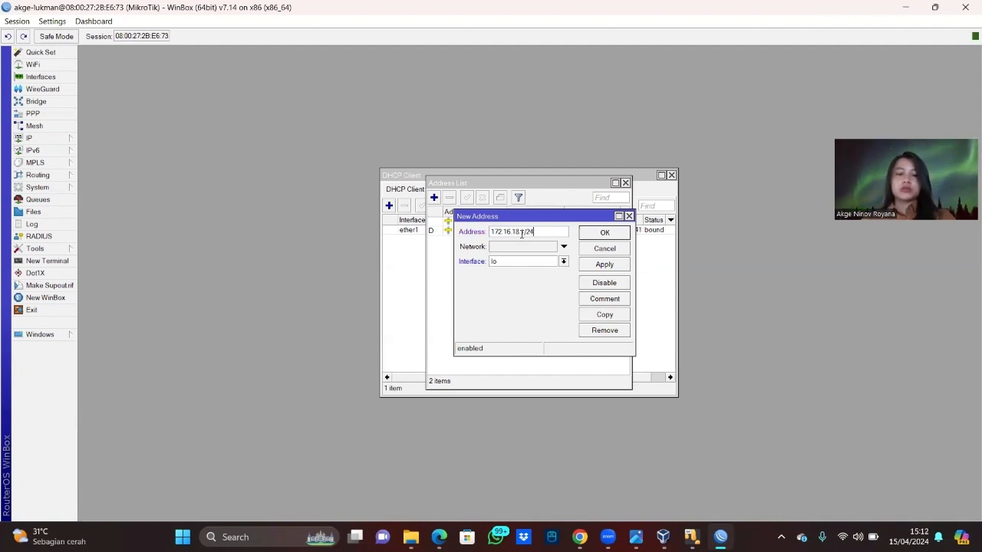
pyautogui.click(563, 261)
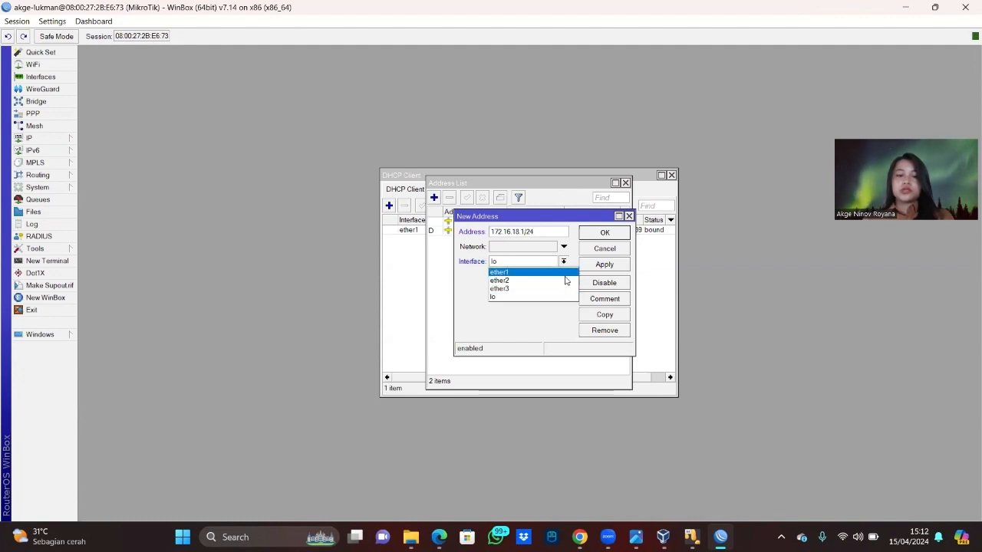
pyautogui.click(565, 289)
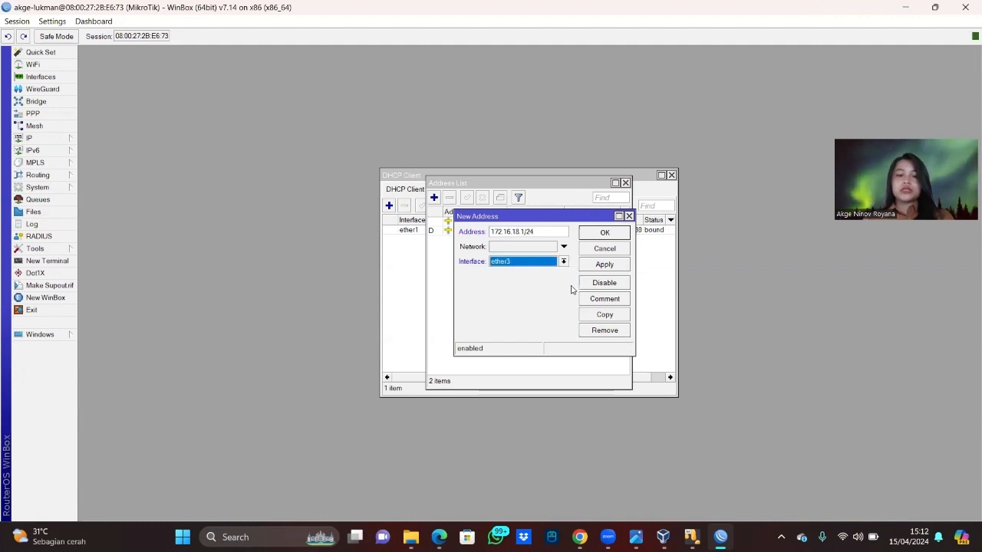
pyautogui.click(610, 266)
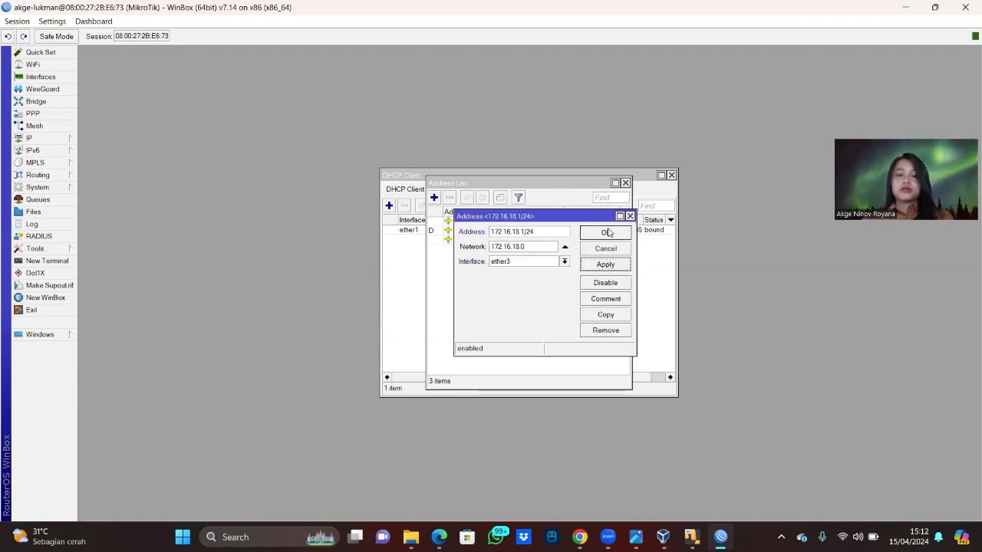
pyautogui.click(609, 232)
pyautogui.click(625, 182)
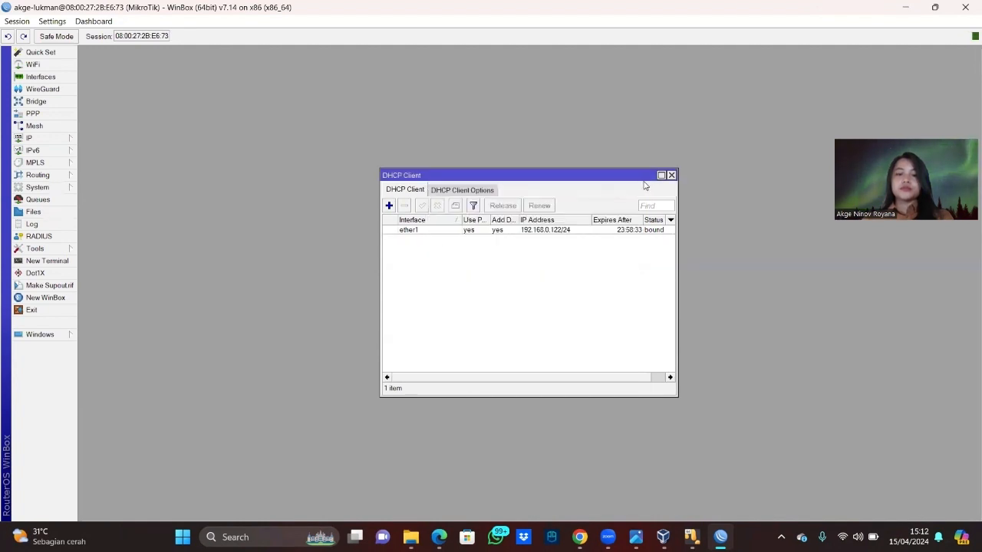
pyautogui.click(670, 176)
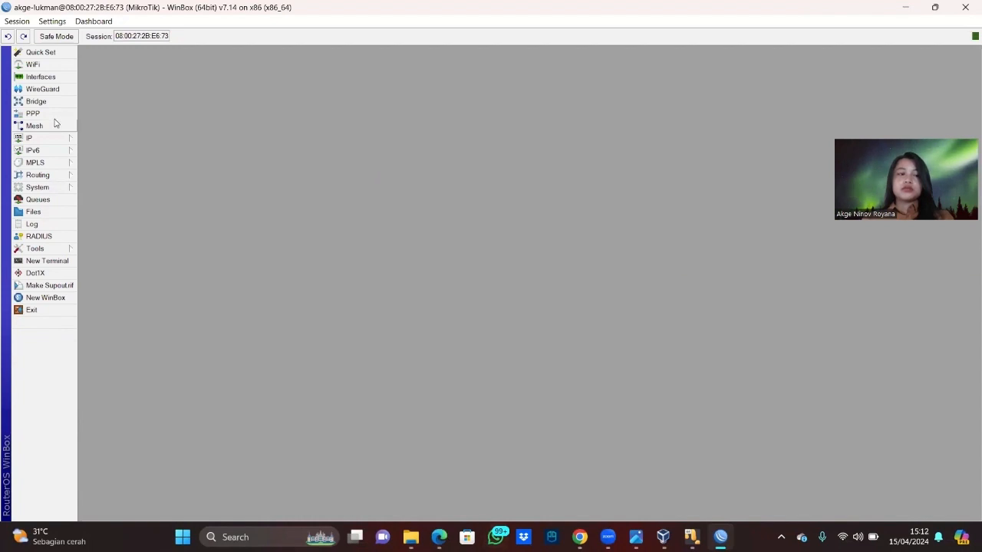
# Start DHCP Setup on ether2, accepting 192.168.97.0/24, gateway 192.168.97.1 and the offered pool.
pyautogui.click(64, 139)
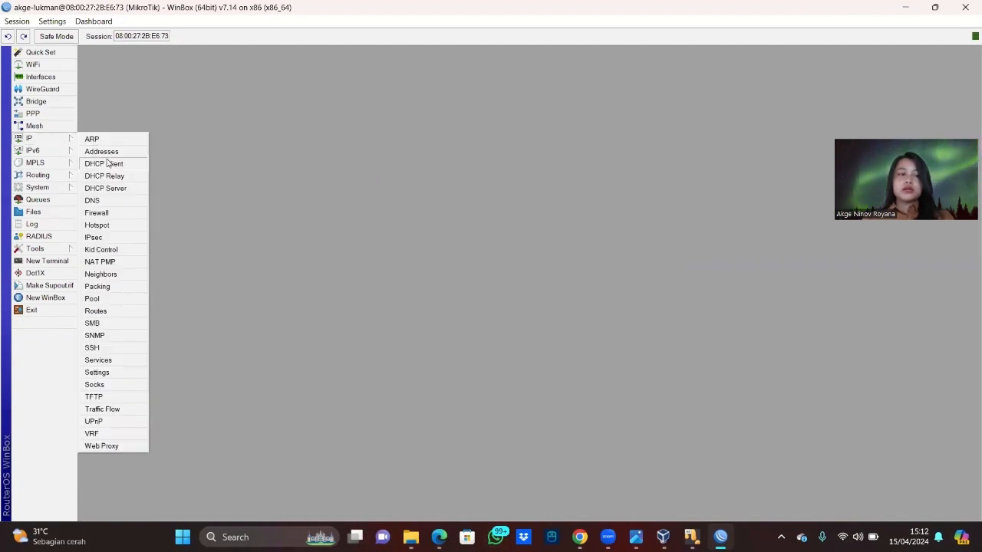
pyautogui.click(131, 193)
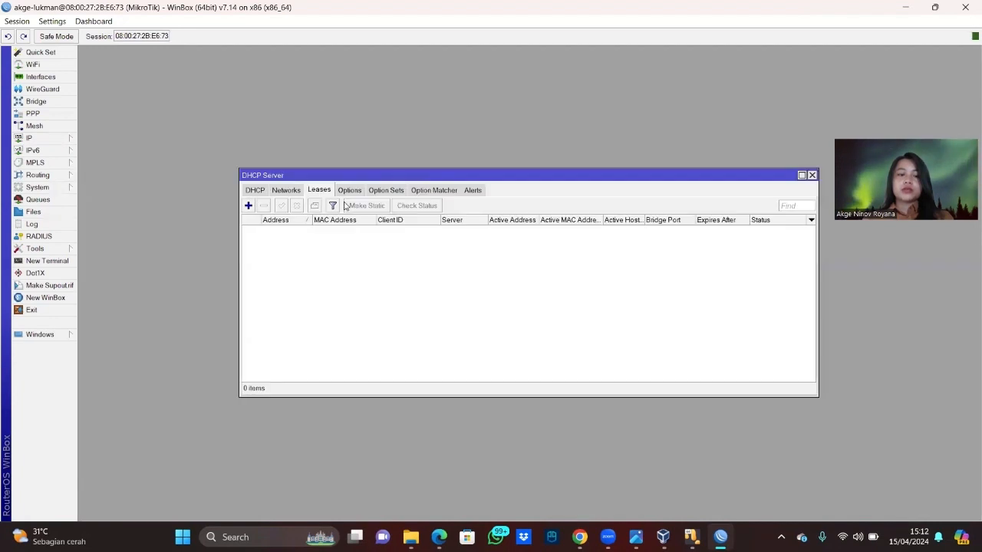
pyautogui.click(255, 190)
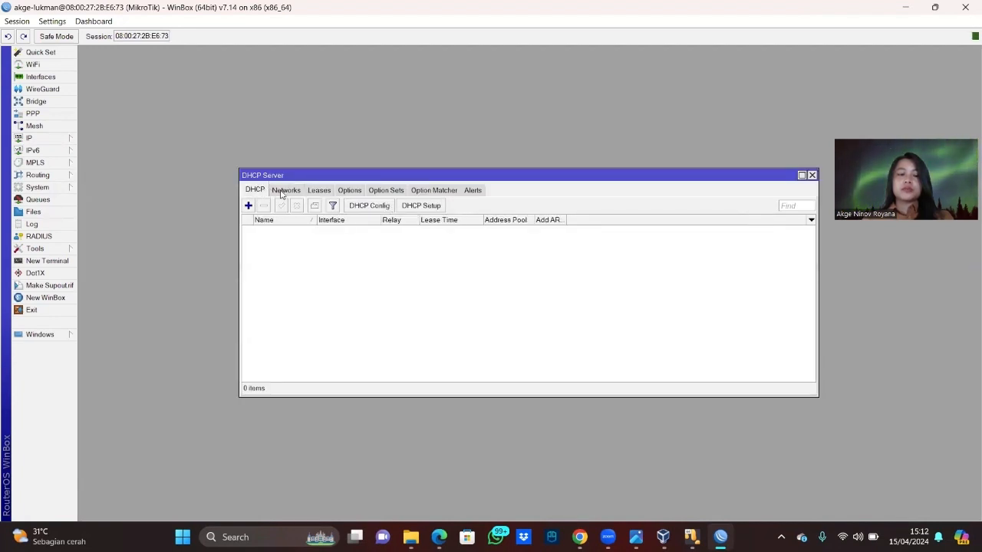
pyautogui.click(420, 205)
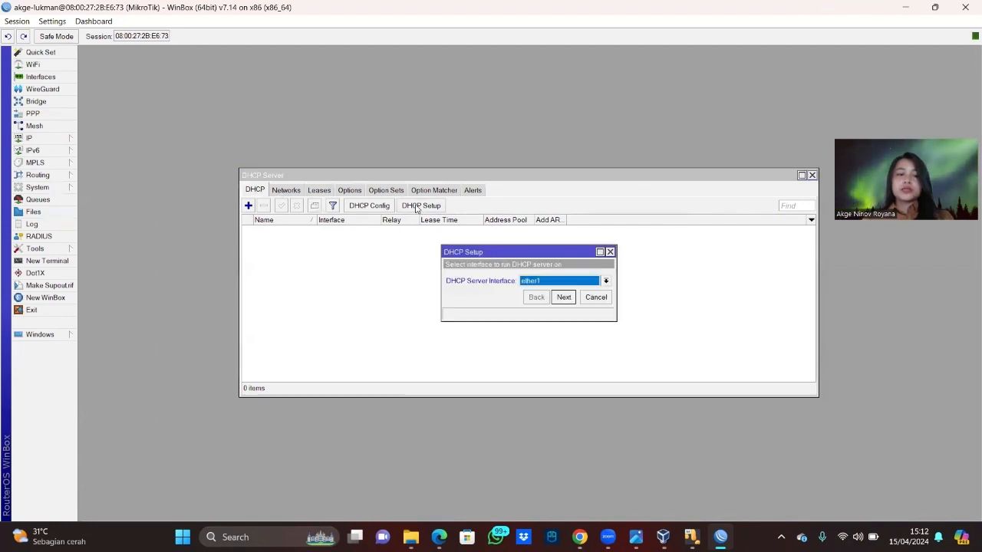
pyautogui.click(593, 284)
pyautogui.click(581, 300)
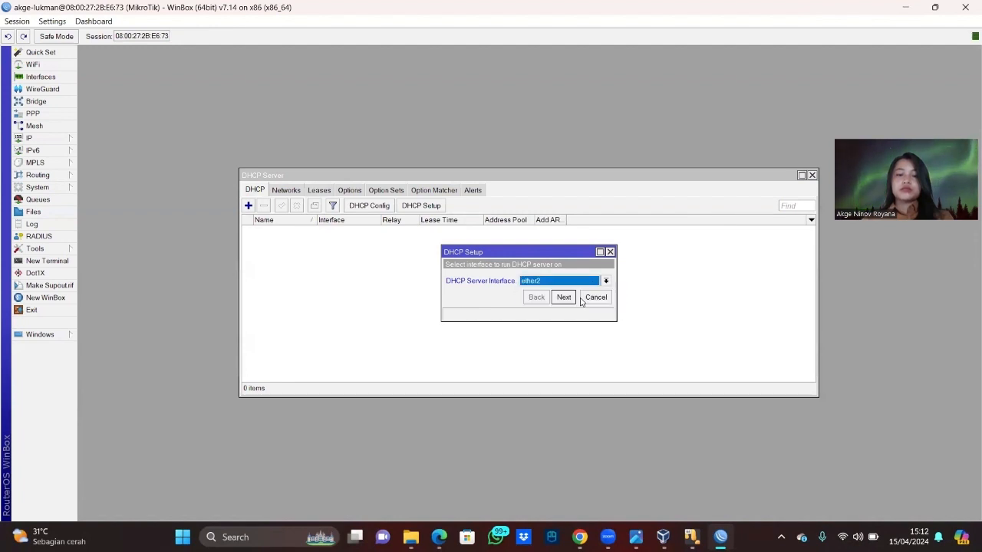
pyautogui.click(564, 297)
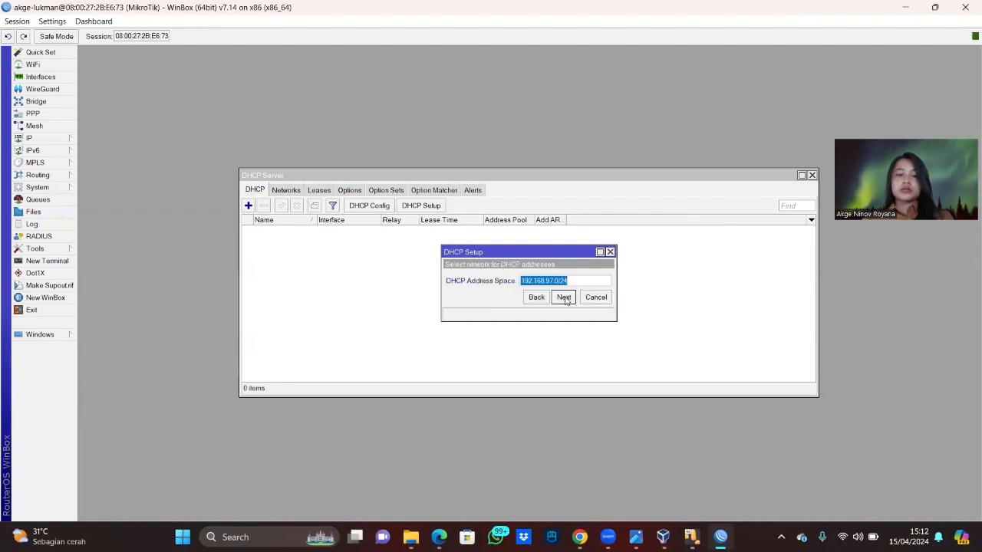
pyautogui.click(564, 298)
pyautogui.click(564, 298)
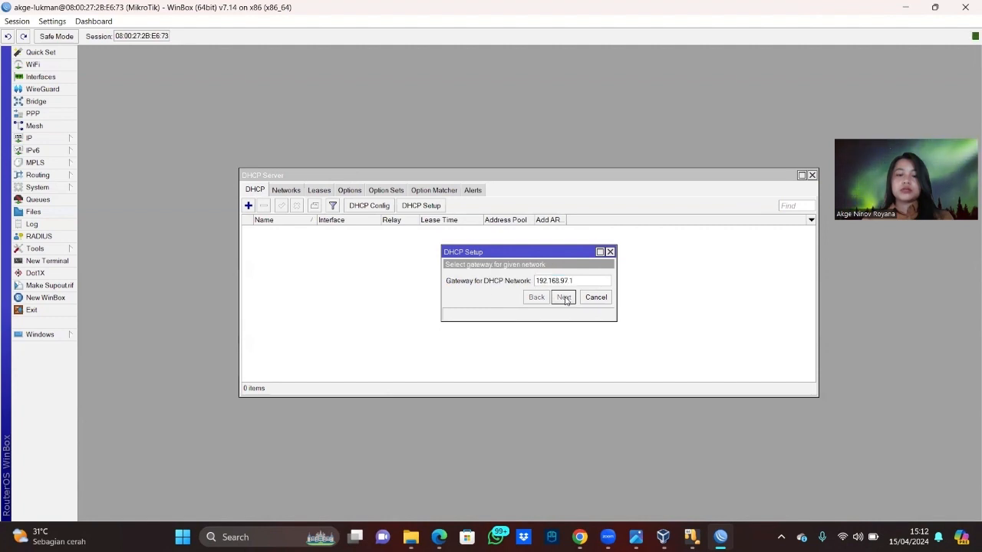
pyautogui.click(563, 297)
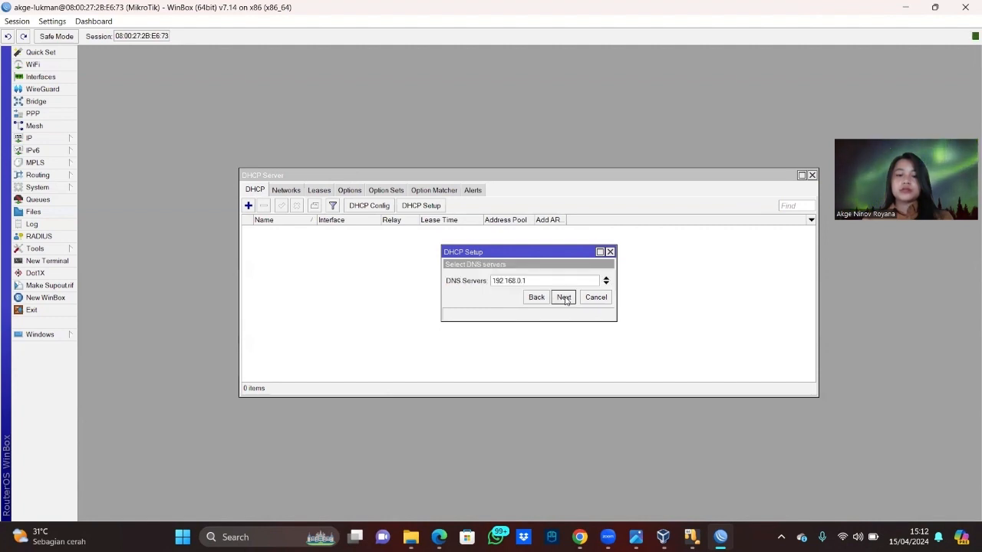
# Set the DHCP DNS server to 8.8.8.8 and lease time to 24:00:00, finishing setup.
pyautogui.moveTo(526, 280); pyautogui.dragTo(483, 281)
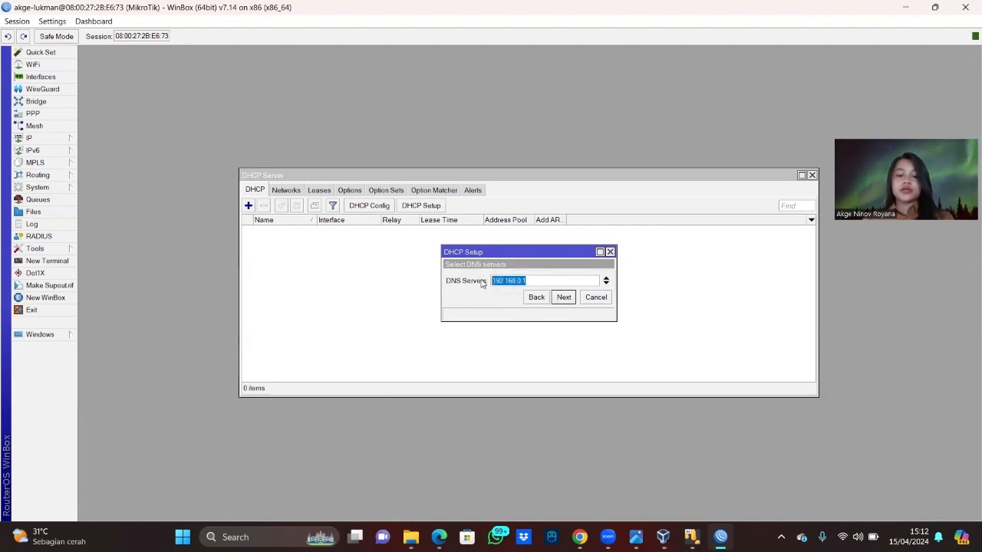
pyautogui.write('8.8')
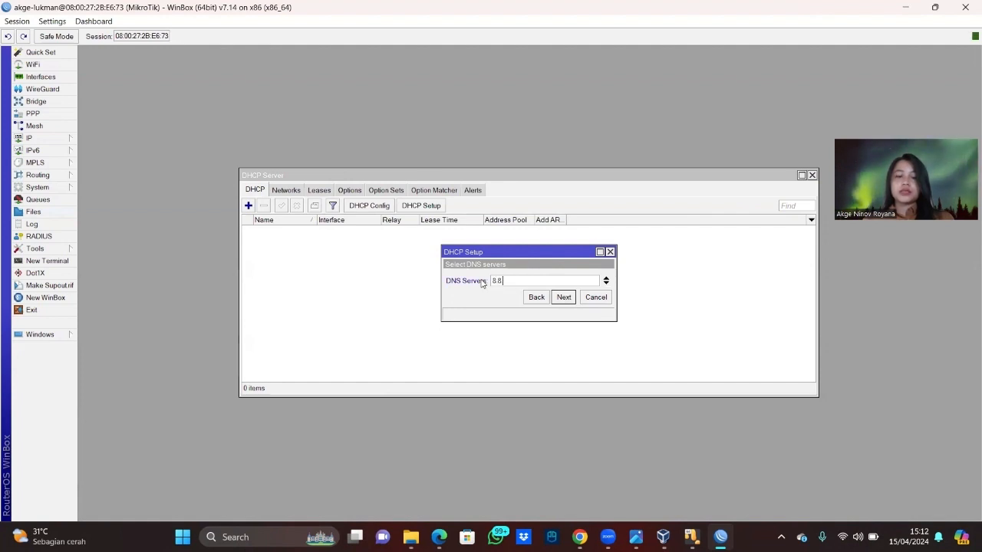
pyautogui.write('.8.8')
pyautogui.click(564, 298)
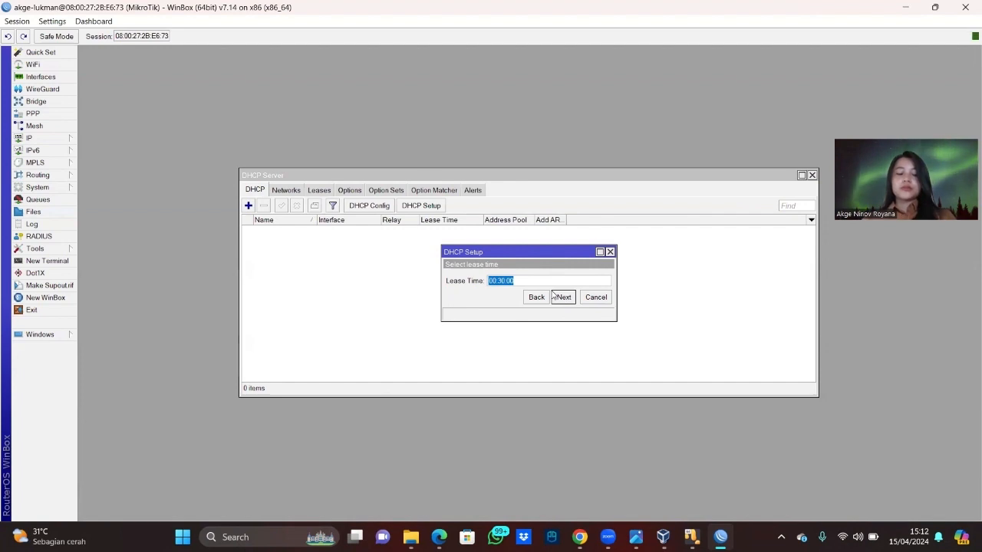
pyautogui.write('24:0')
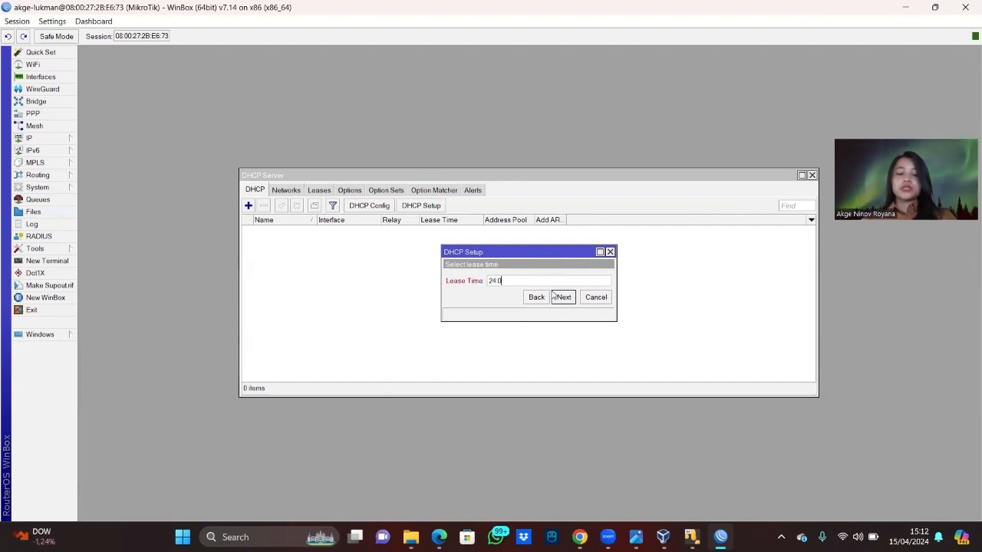
pyautogui.write('0:00')
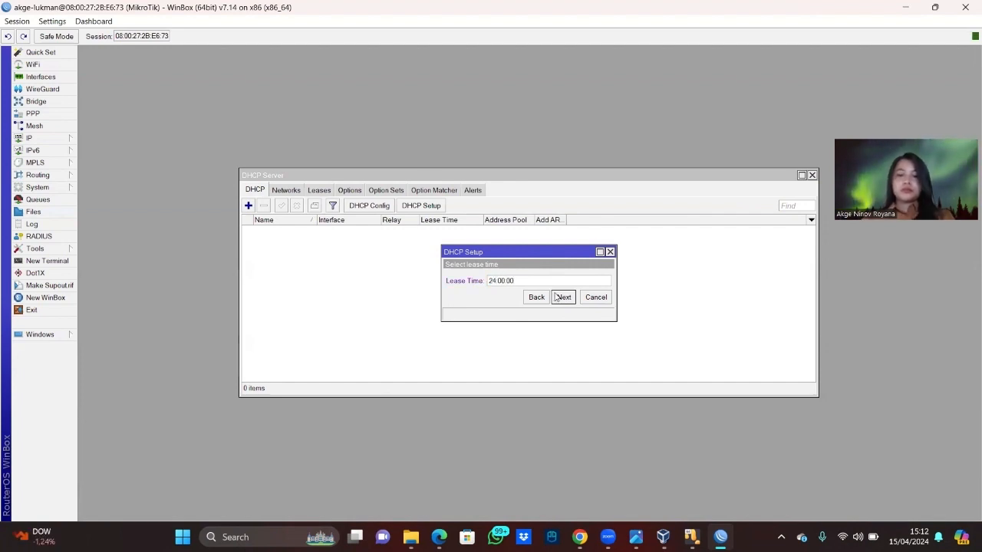
pyautogui.click(564, 297)
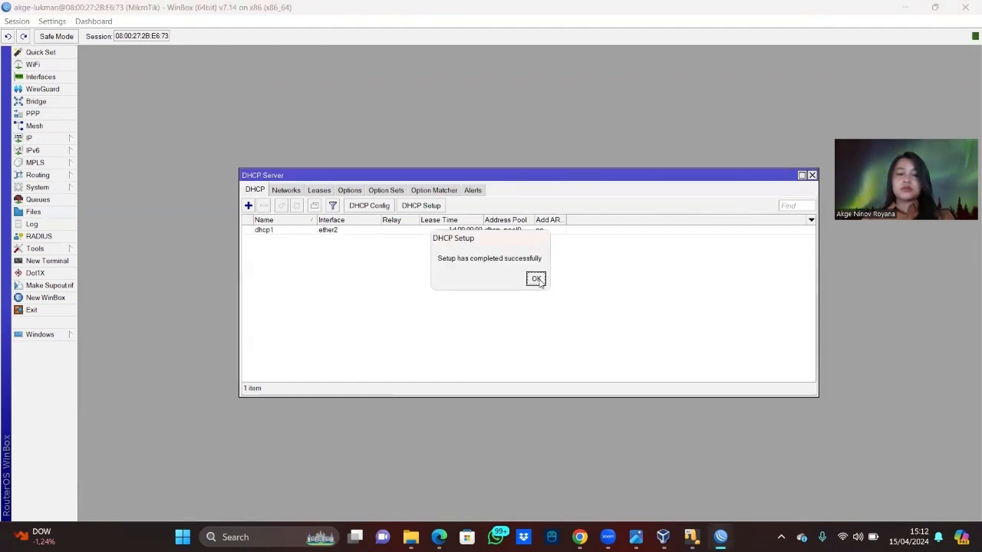
pyautogui.click(536, 279)
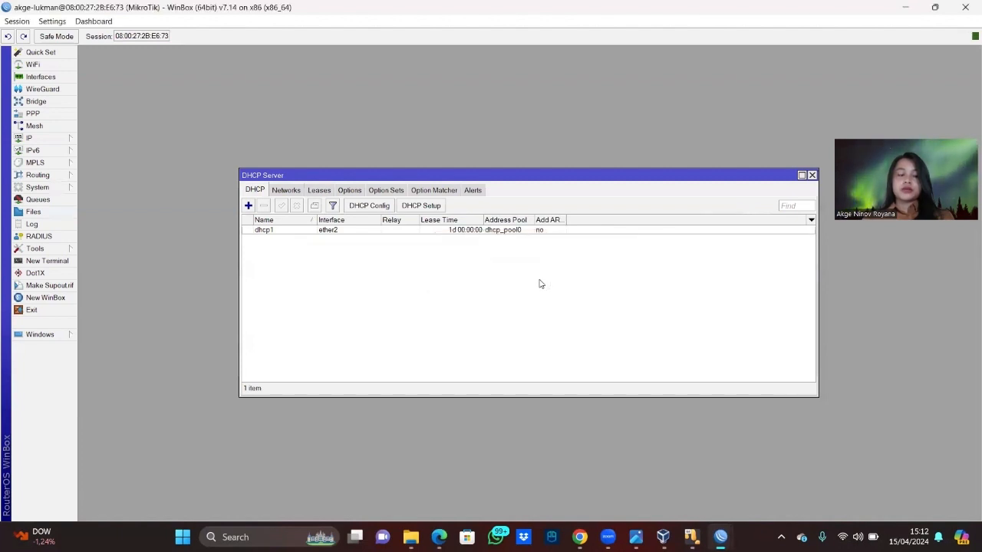
# Run DHCP Setup on ether3, accepting 172.16.18.0/24 defaults, DNS 8.8.8.8 and the one-day lease.
pyautogui.click(434, 207)
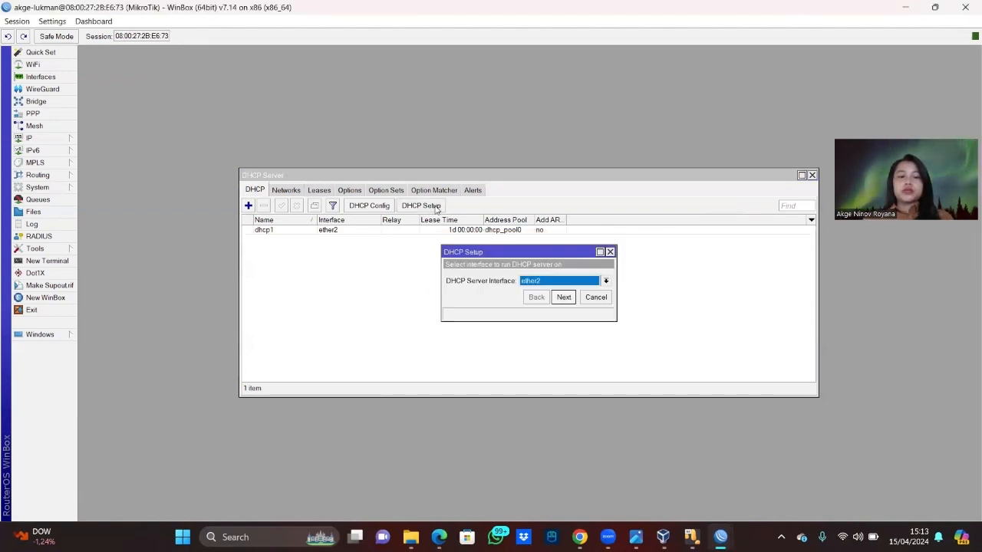
pyautogui.click(565, 283)
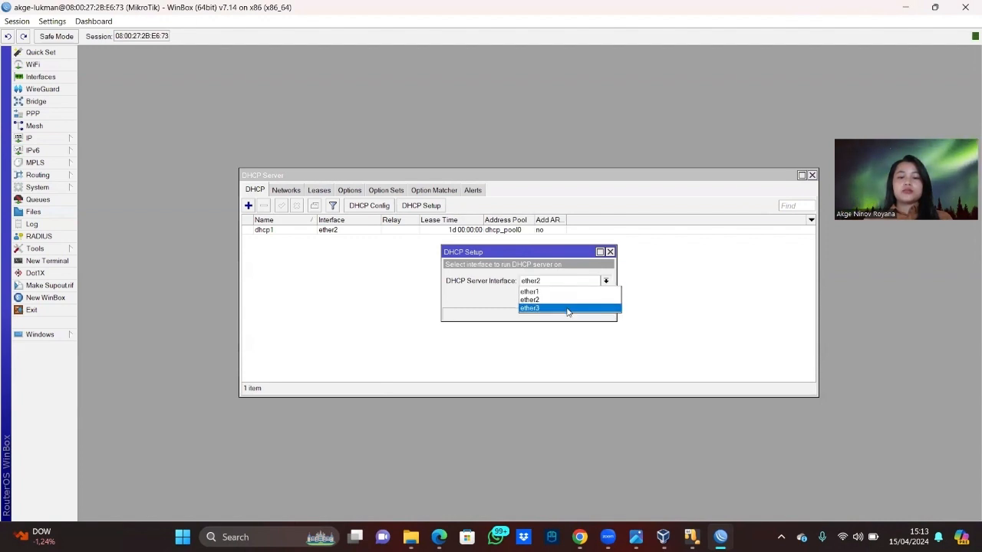
pyautogui.click(567, 309)
pyautogui.click(564, 297)
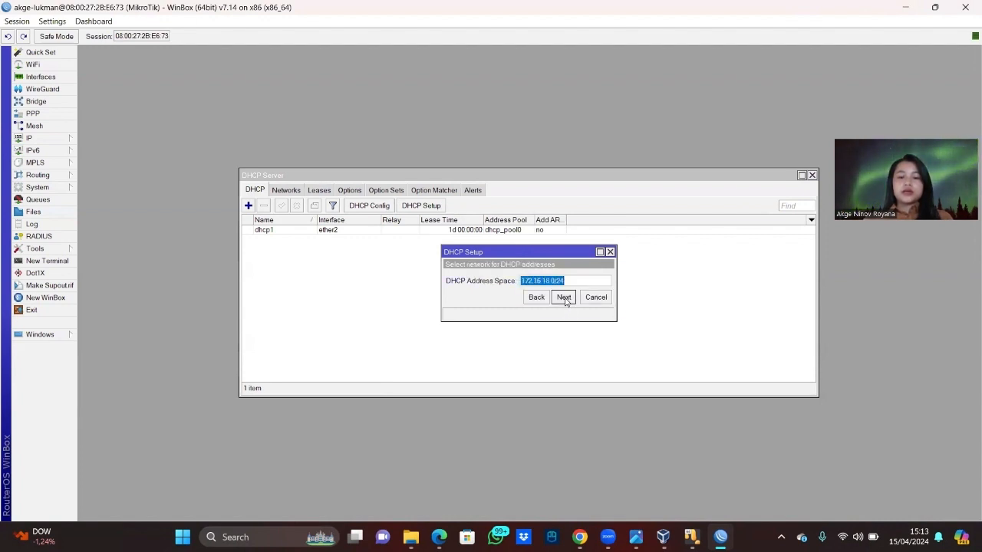
pyautogui.click(564, 298)
pyautogui.click(564, 297)
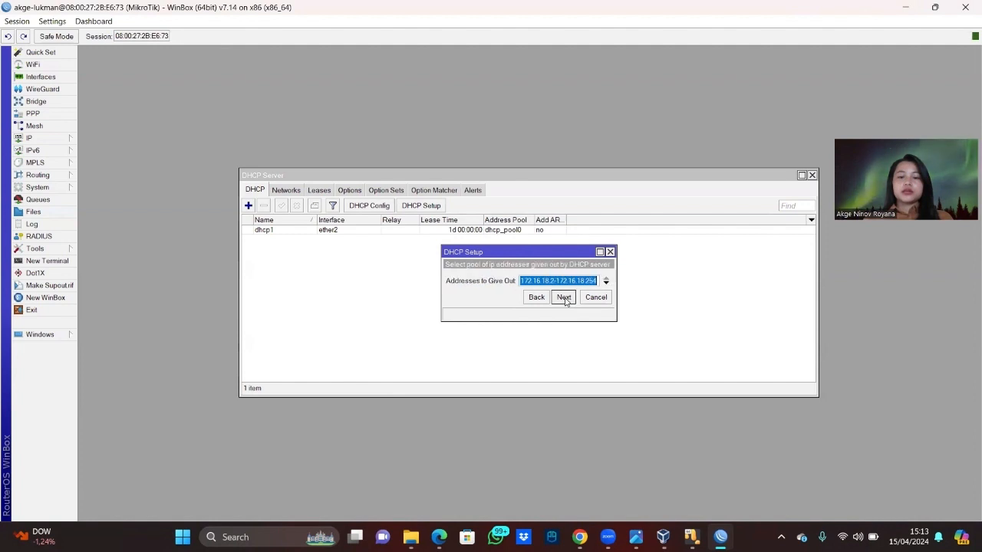
pyautogui.click(564, 298)
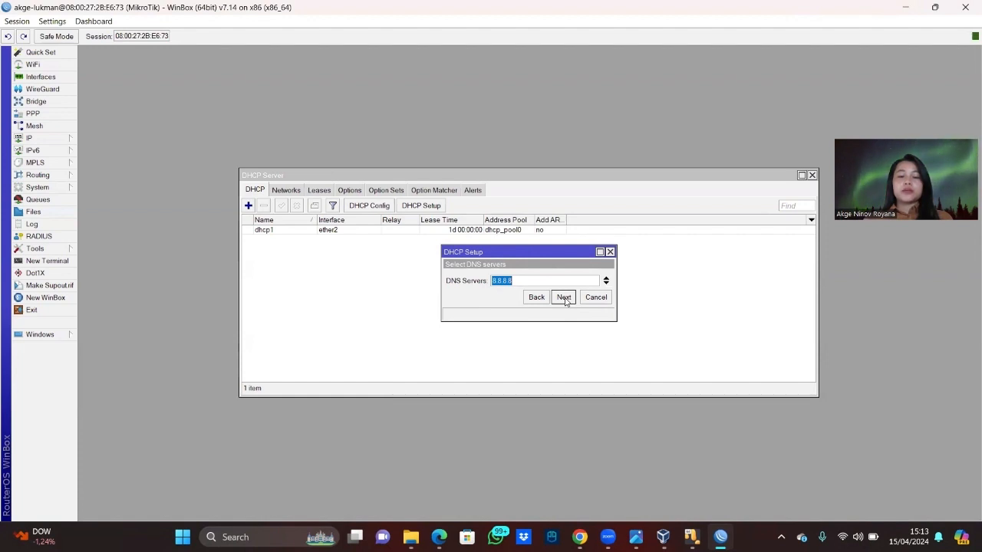
pyautogui.click(564, 299)
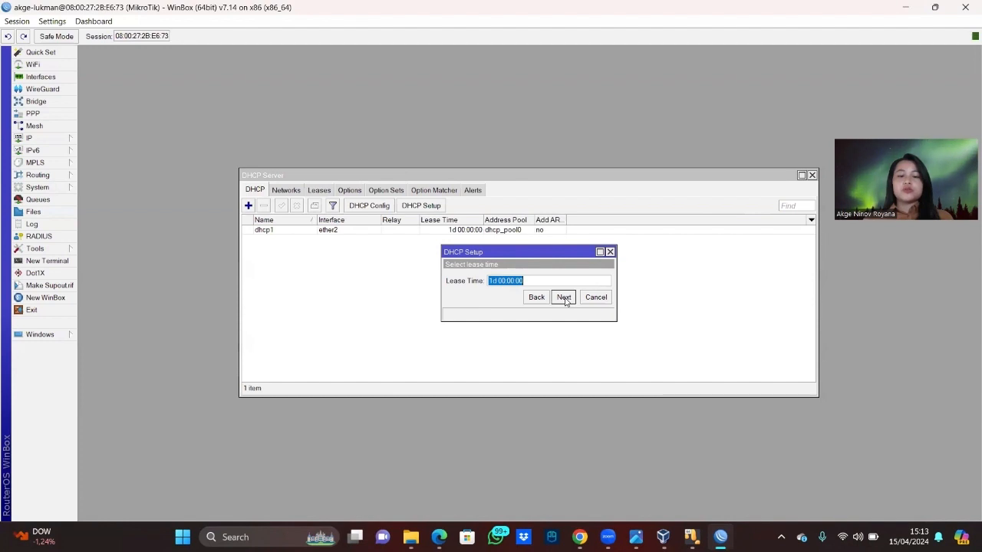
pyautogui.click(565, 298)
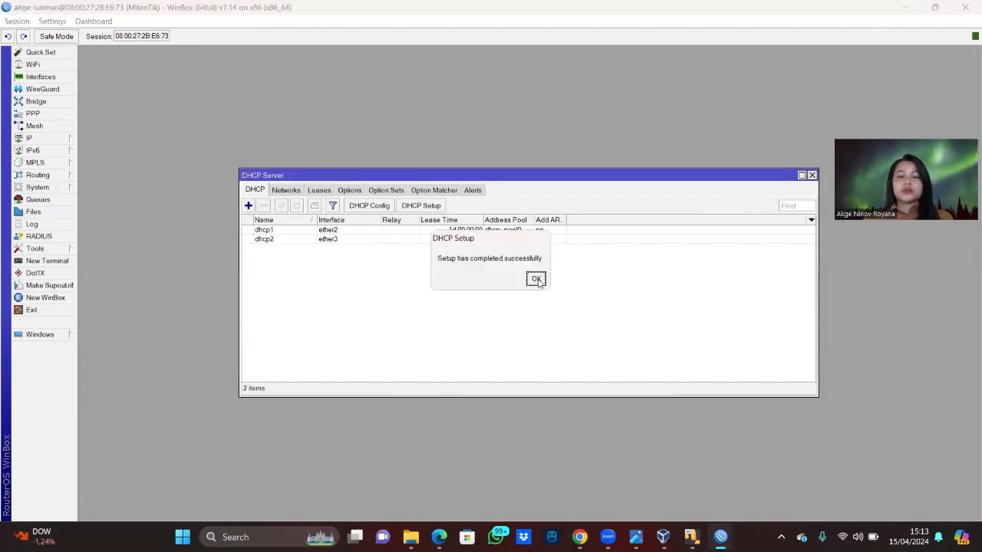
pyautogui.click(535, 280)
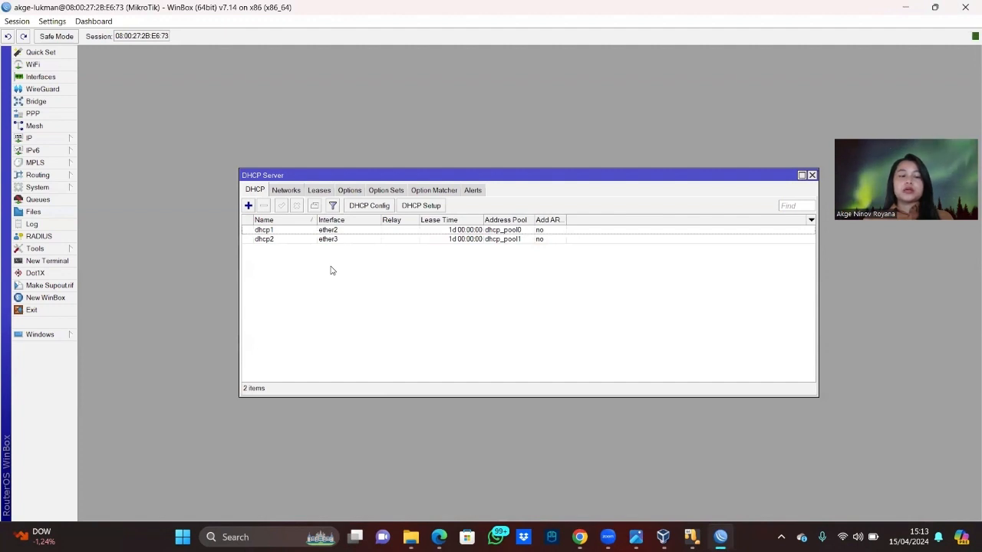
pyautogui.click(438, 536)
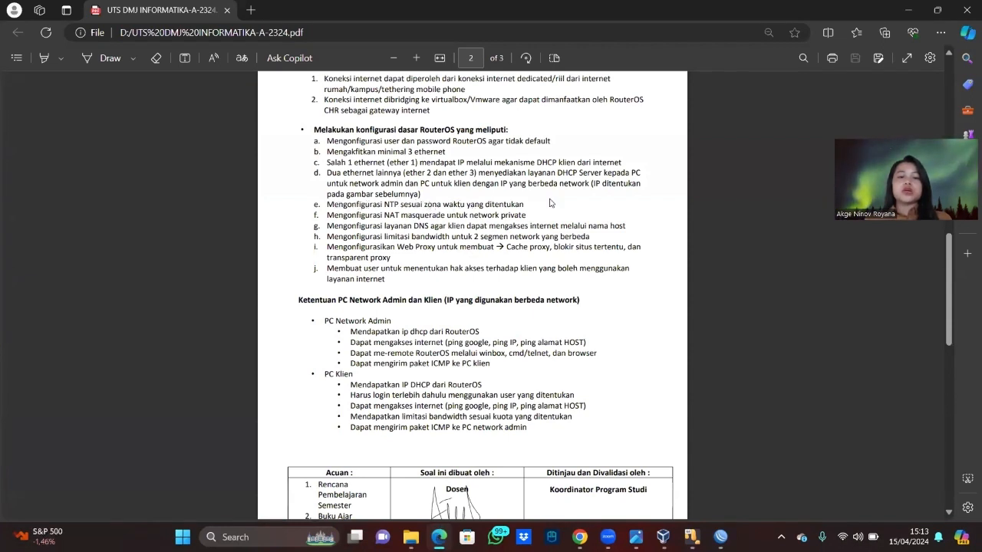
pyautogui.click(906, 9)
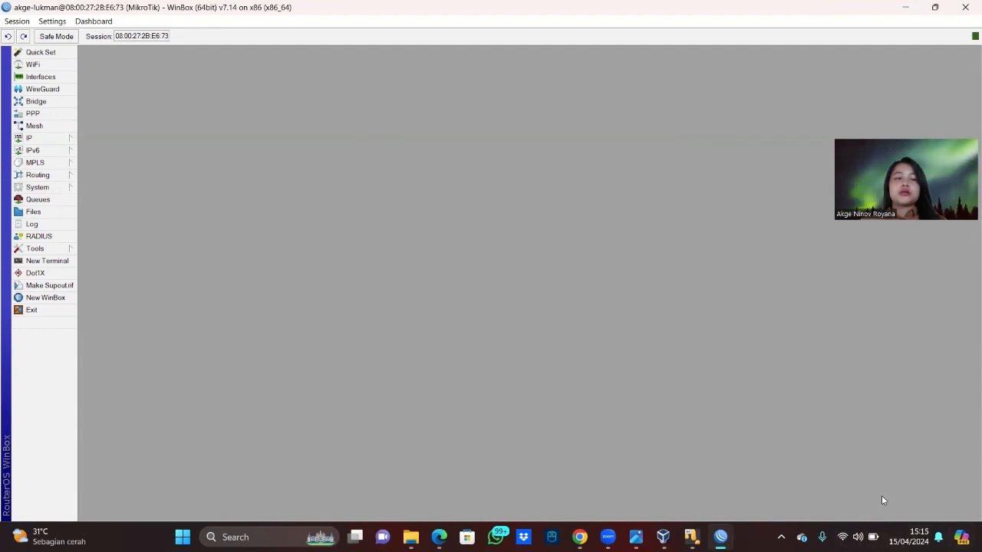
# Open the System Clock window, then the System NTP Client window.
pyautogui.click(51, 188)
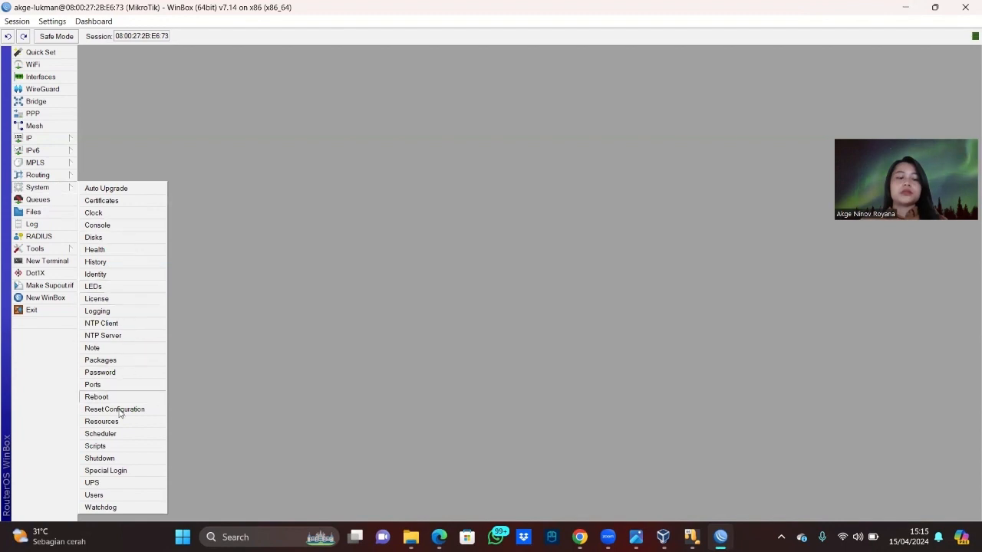
pyautogui.click(115, 213)
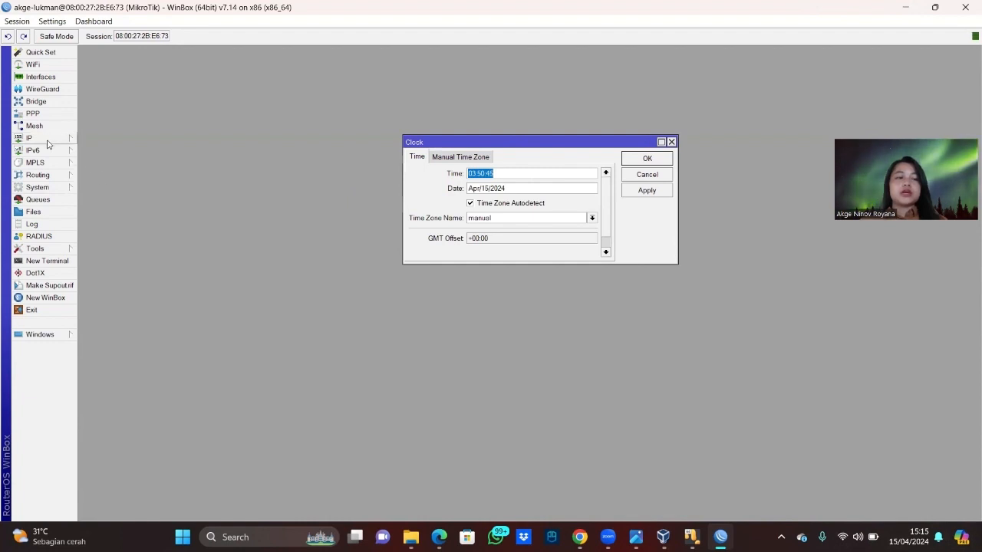
pyautogui.click(37, 187)
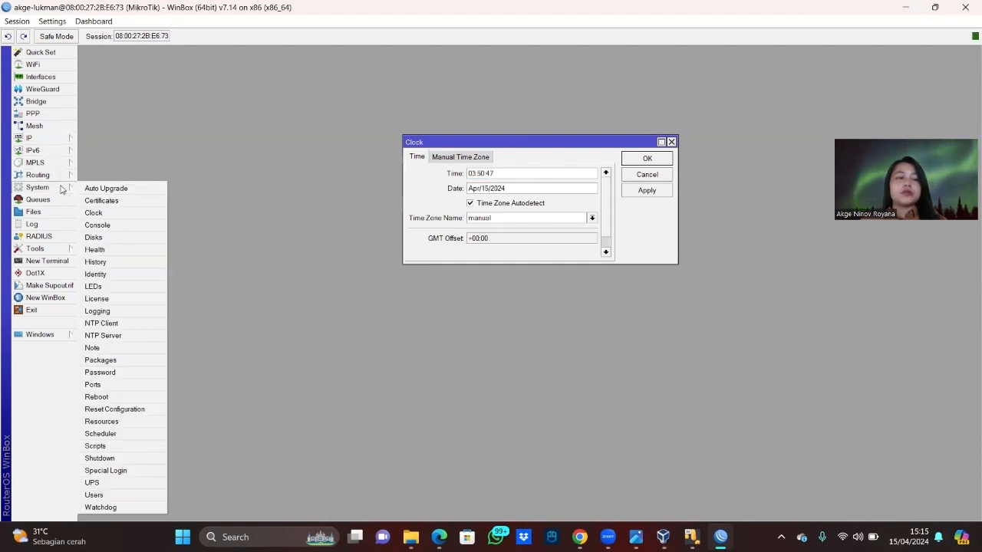
pyautogui.click(128, 325)
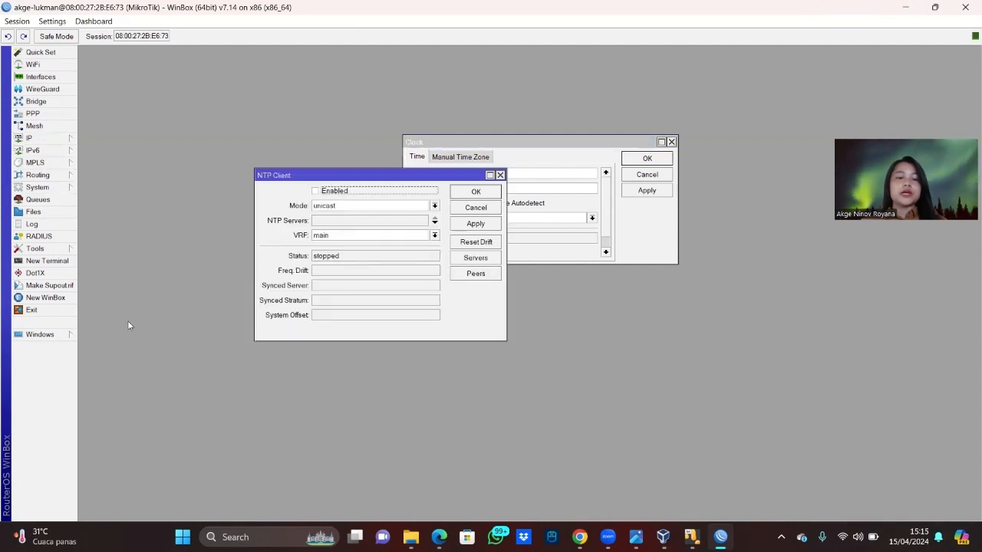
# Enable the NTP client in unicast mode, then switch to the NTP pool page in Chrome.
pyautogui.click(317, 192)
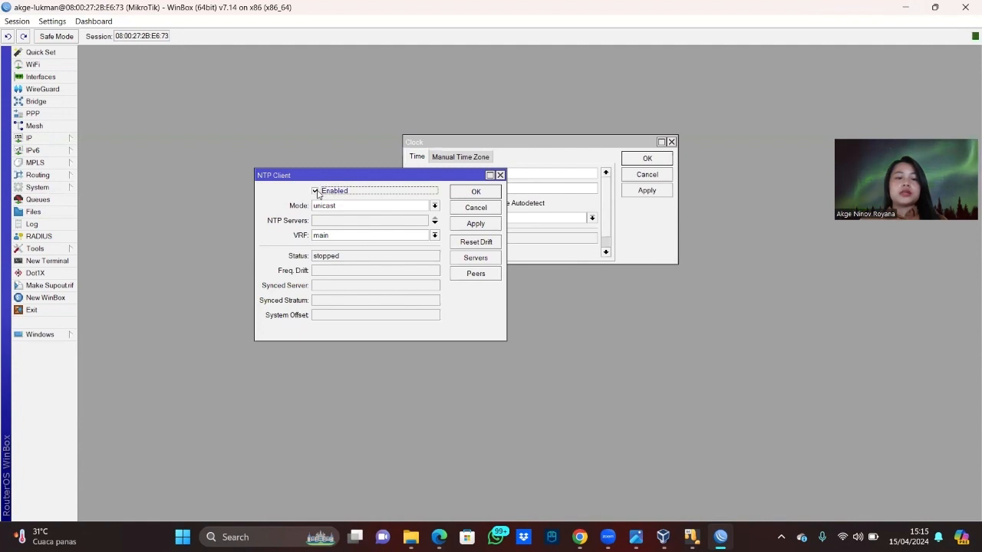
pyautogui.click(434, 206)
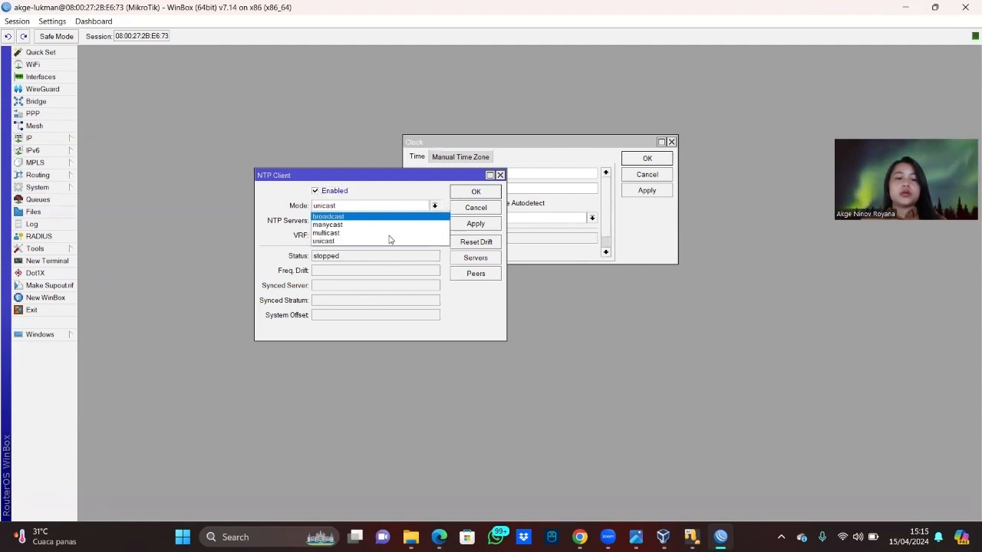
pyautogui.click(362, 243)
pyautogui.click(349, 221)
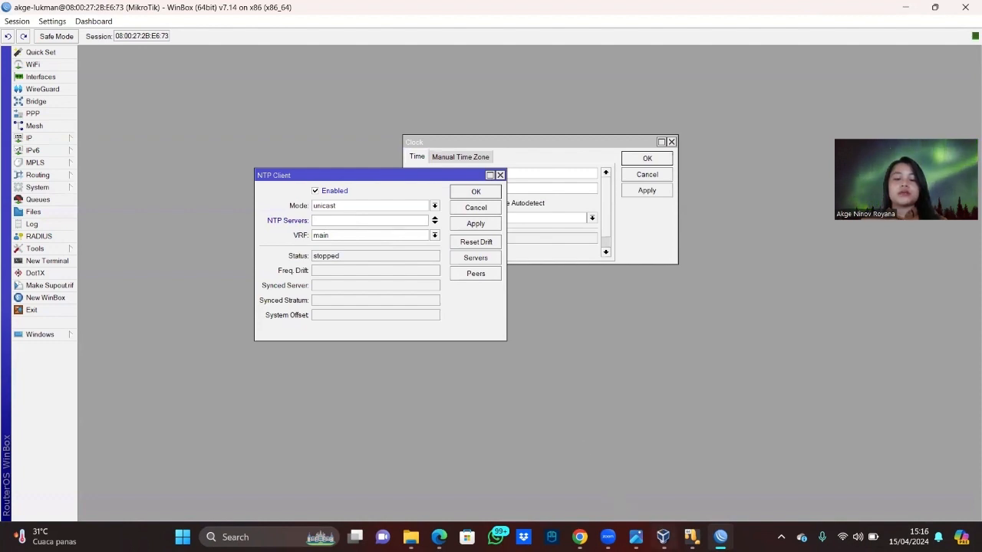
pyautogui.moveTo(663, 537)
pyautogui.click(579, 537)
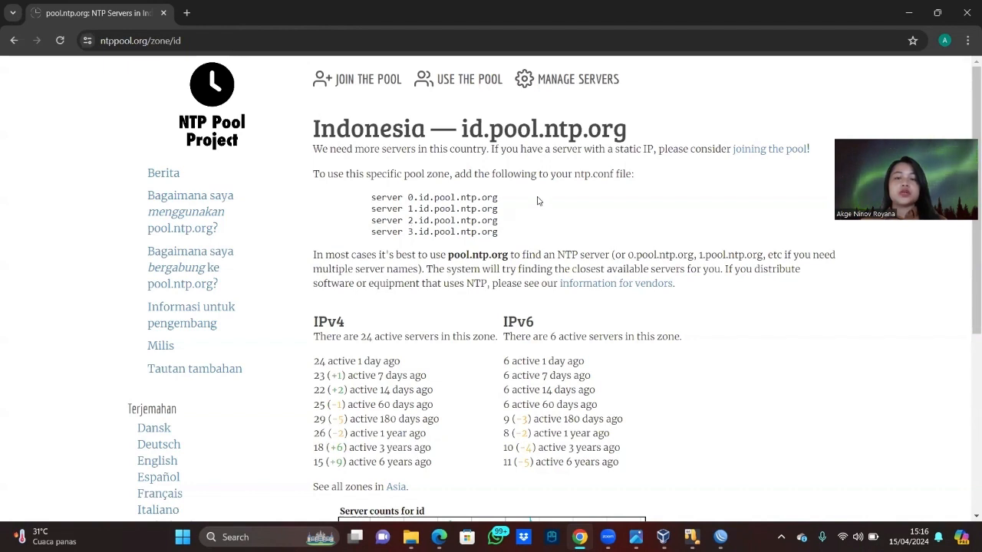
# Minimize Chrome after noting the 0–3.id.pool.ntp.org server names.
pyautogui.click(900, 13)
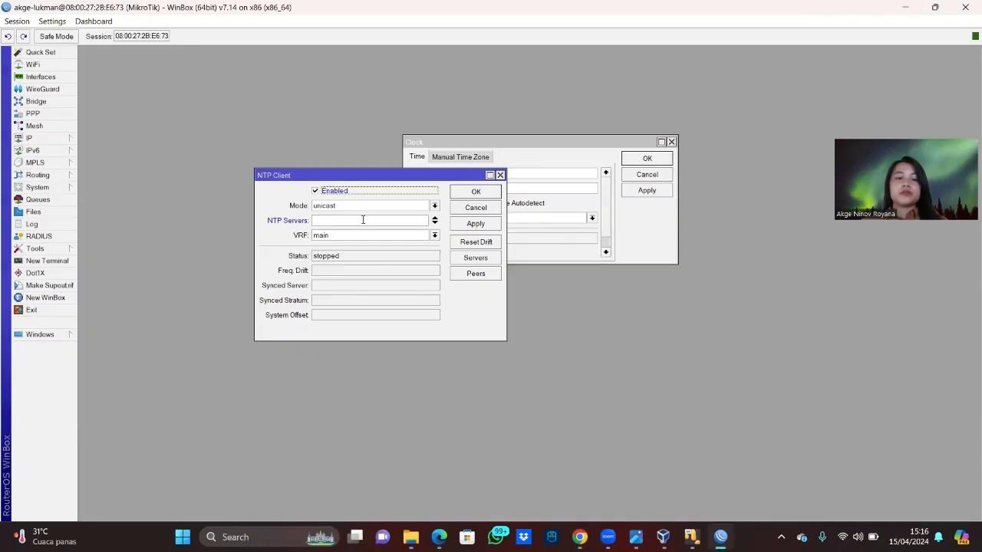
# Enter 0.id.pool.ntp.org as the first NTP server and paste it into three more rows.
pyautogui.click(362, 220)
pyautogui.write('0.')
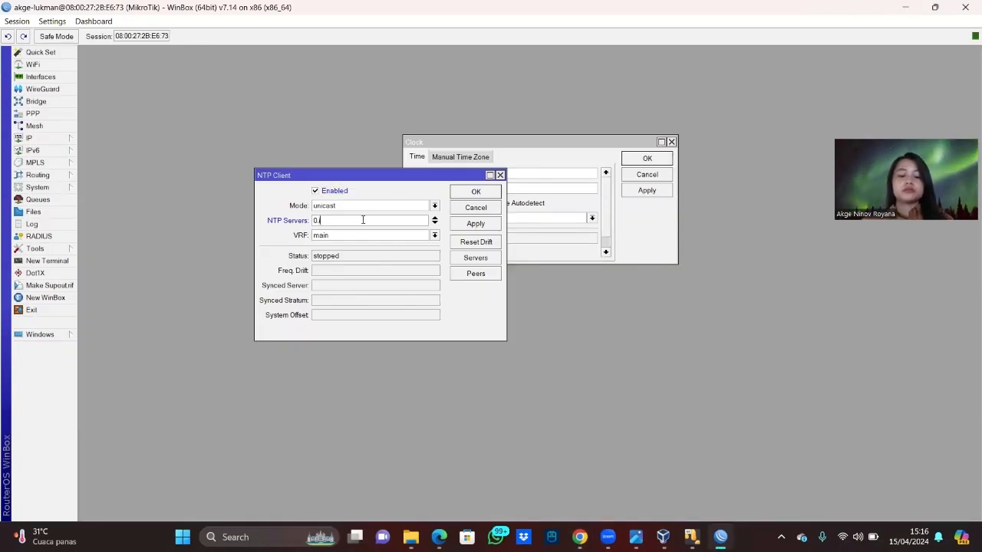
pyautogui.write('id.pool.')
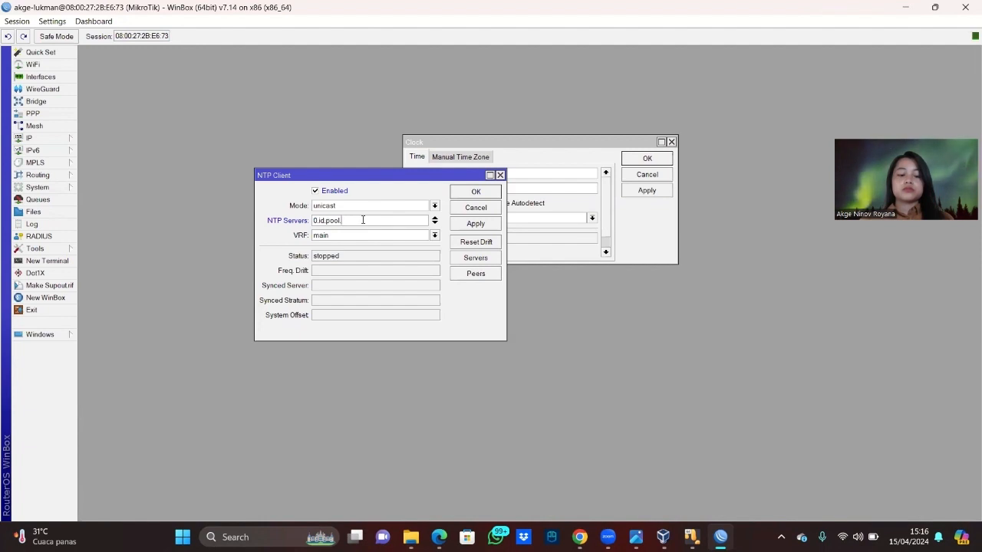
pyautogui.write('ntp.org')
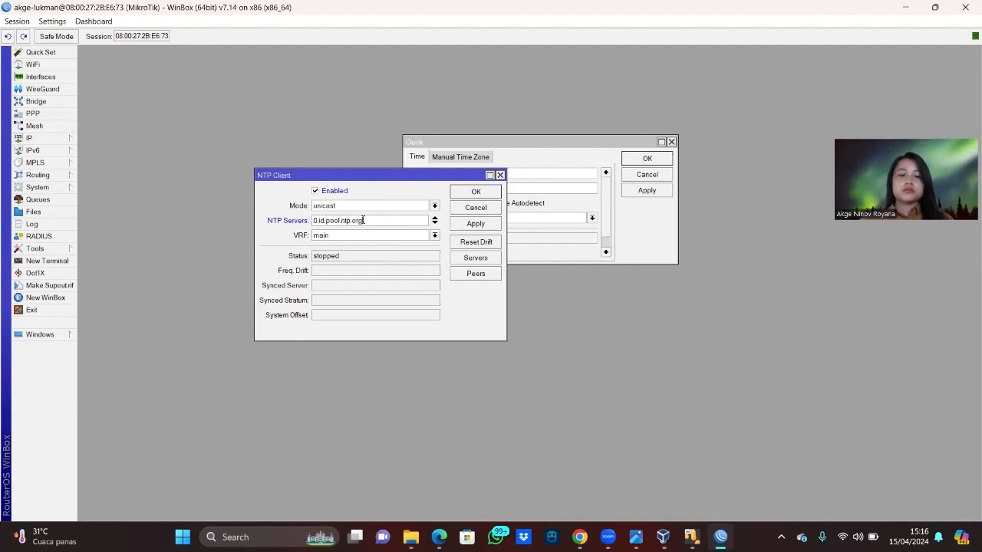
pyautogui.doubleClick(362, 221)
pyautogui.hotkey('ctrl', 'c')
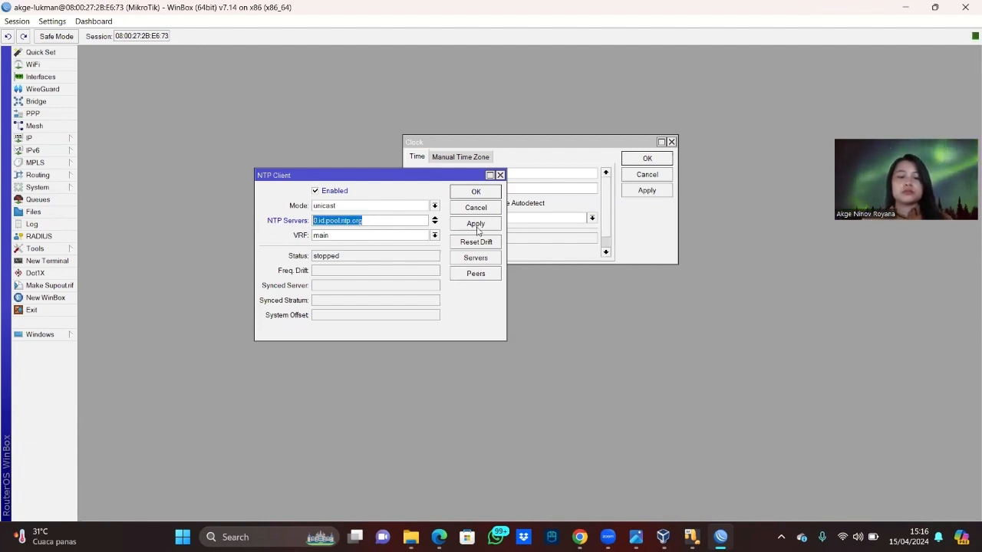
pyautogui.click(434, 223)
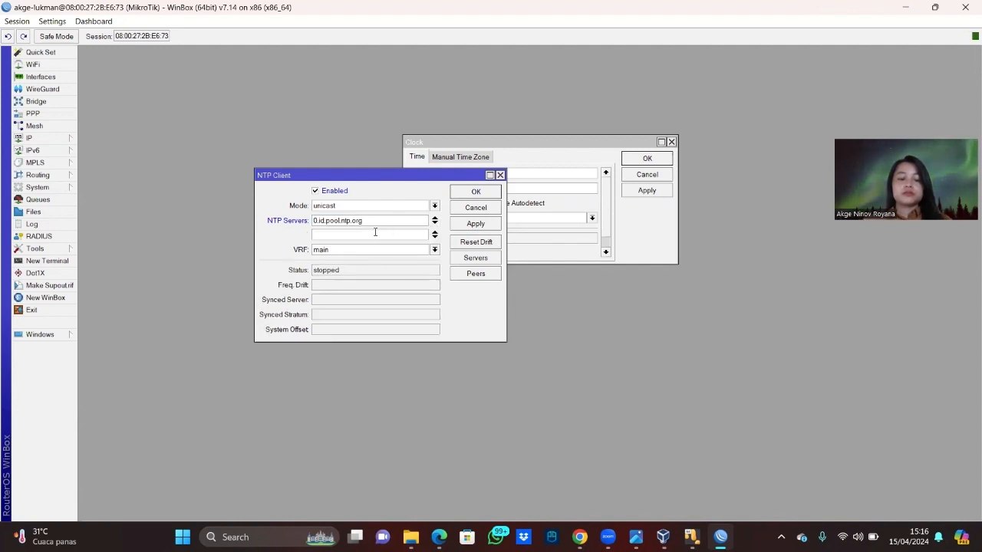
pyautogui.hotkey('ctrl', 'v')
pyautogui.click(434, 237)
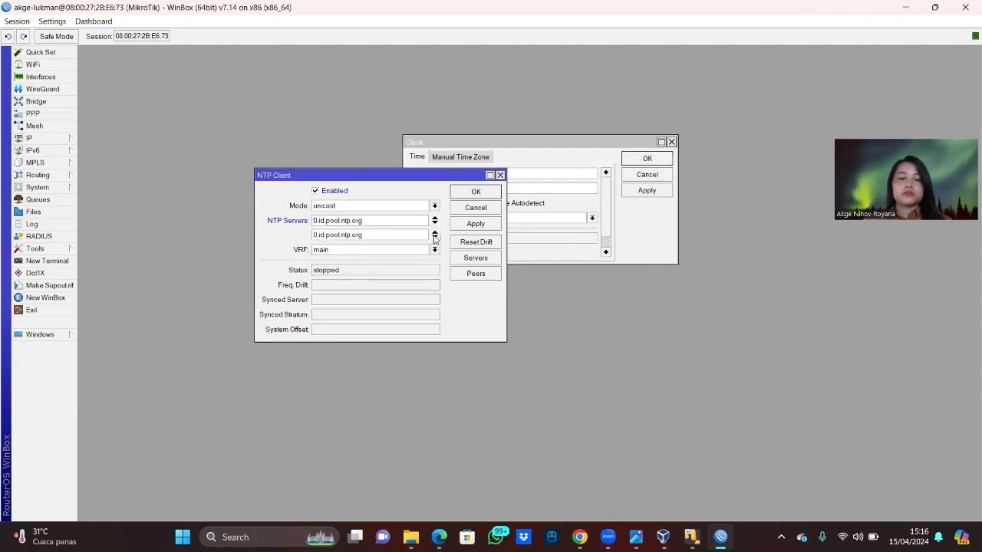
pyautogui.hotkey('ctrl', 'v')
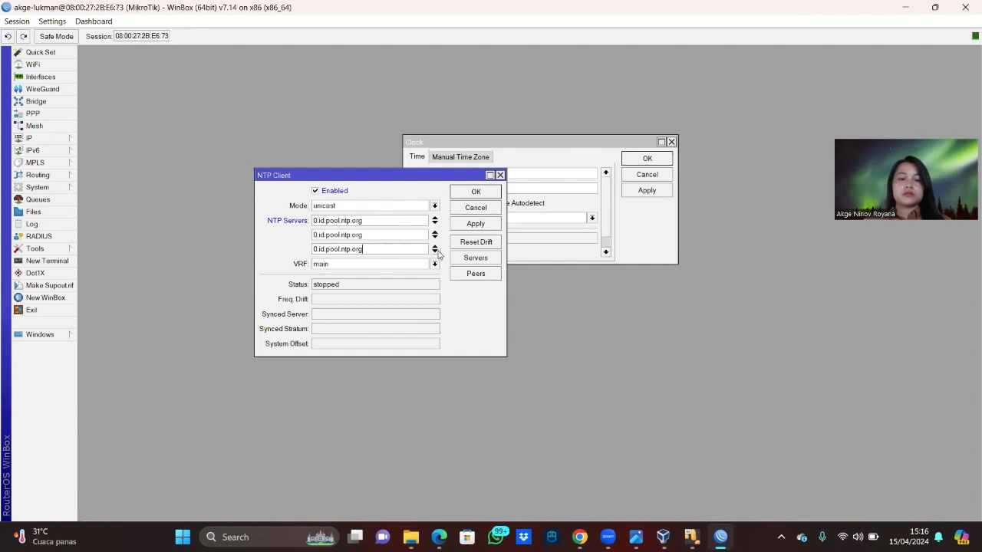
pyautogui.click(434, 252)
pyautogui.hotkey('ctrl', 'v')
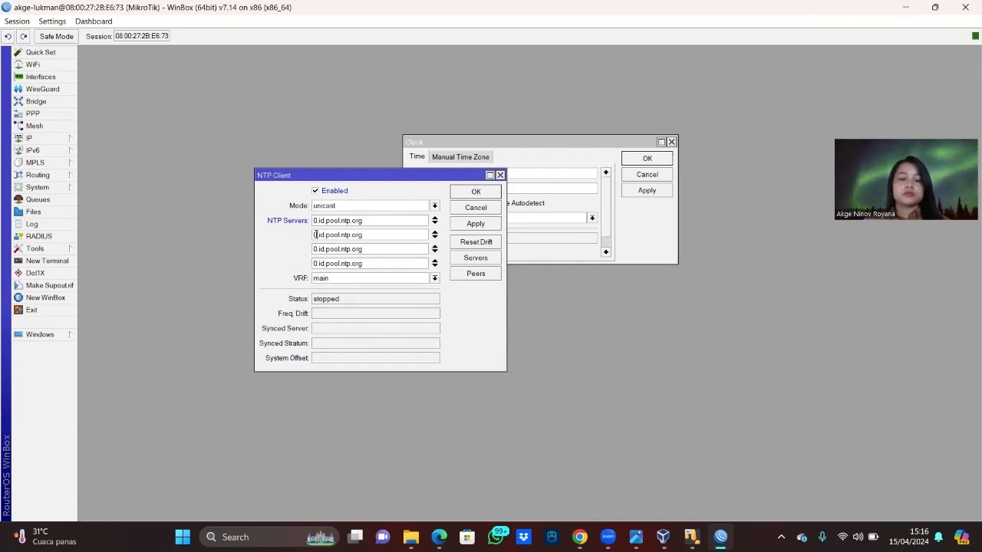
# Change the copied rows to 1, 2 and 3.id.pool.ntp.org and apply all four servers.
pyautogui.click(316, 234)
pyautogui.press('BackSpace')
pyautogui.write('1')
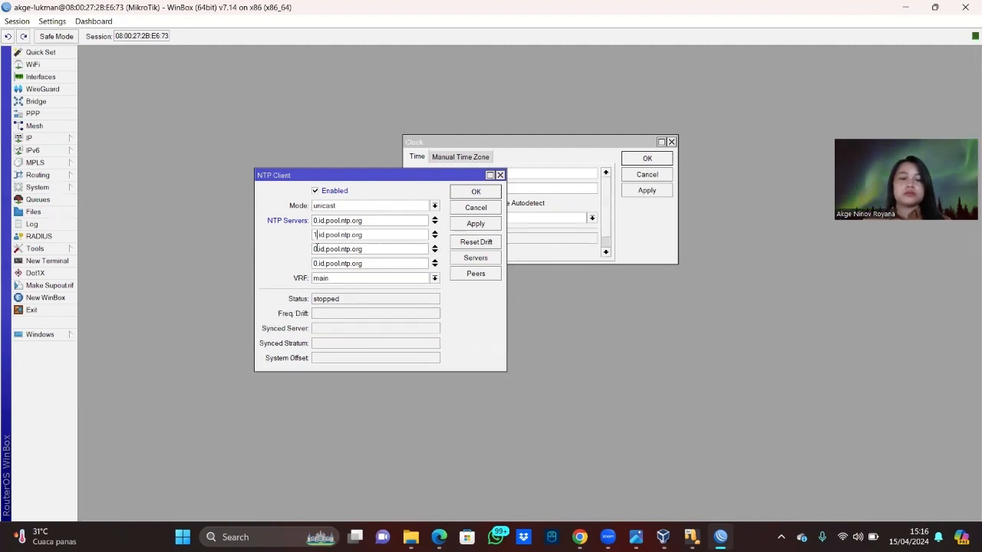
pyautogui.click(316, 249)
pyautogui.press('BackSpace')
pyautogui.write('2')
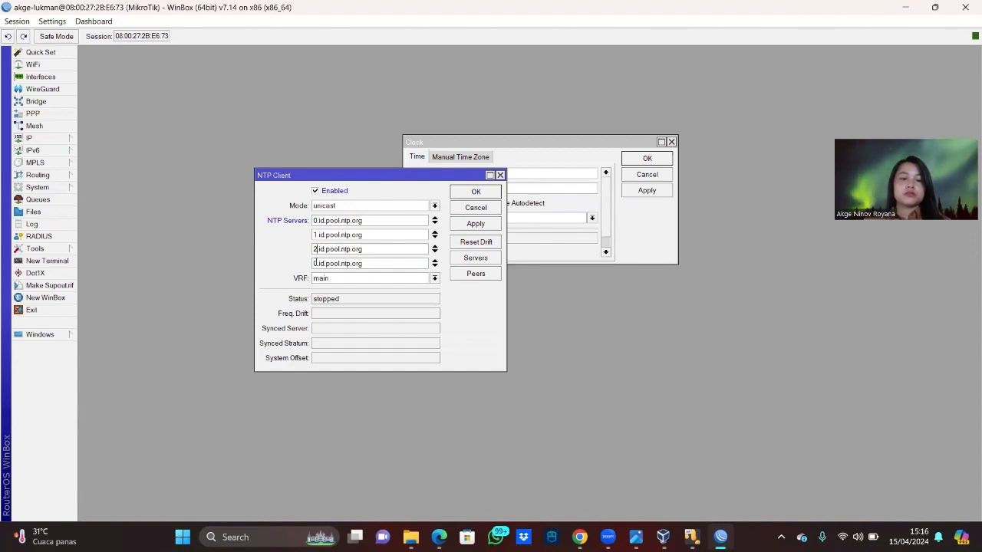
pyautogui.click(315, 263)
pyautogui.press('BackSpace')
pyautogui.write('3')
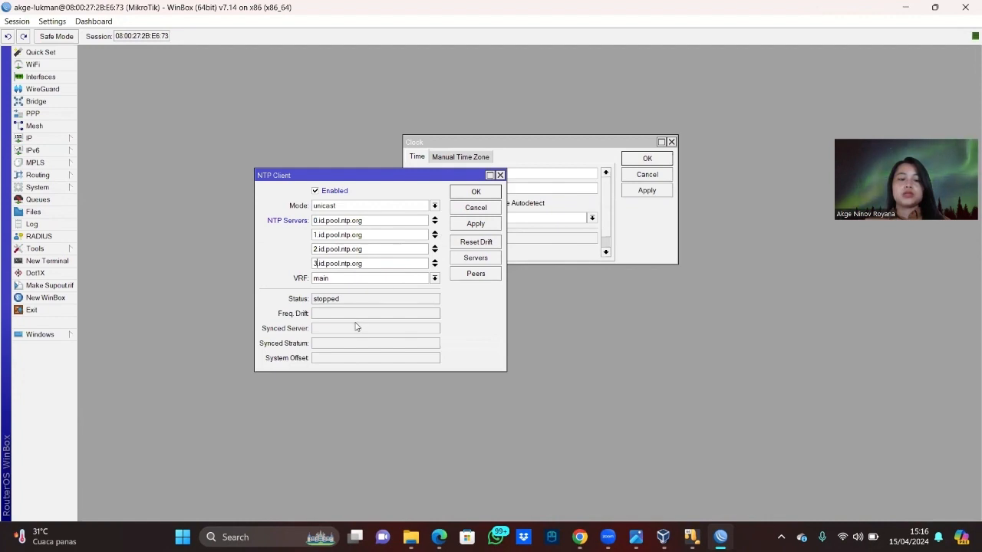
pyautogui.click(476, 225)
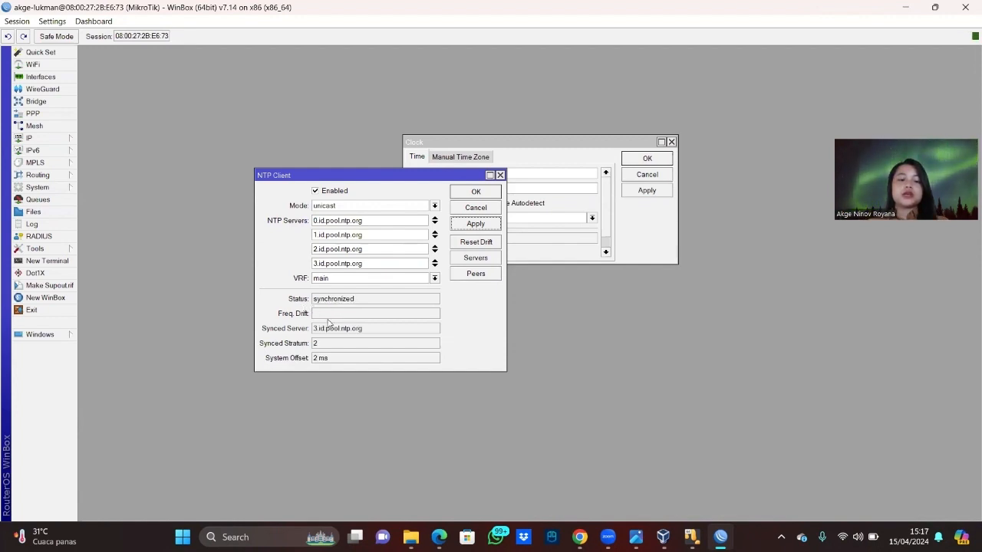
pyautogui.moveTo(370, 176); pyautogui.dragTo(215, 113)
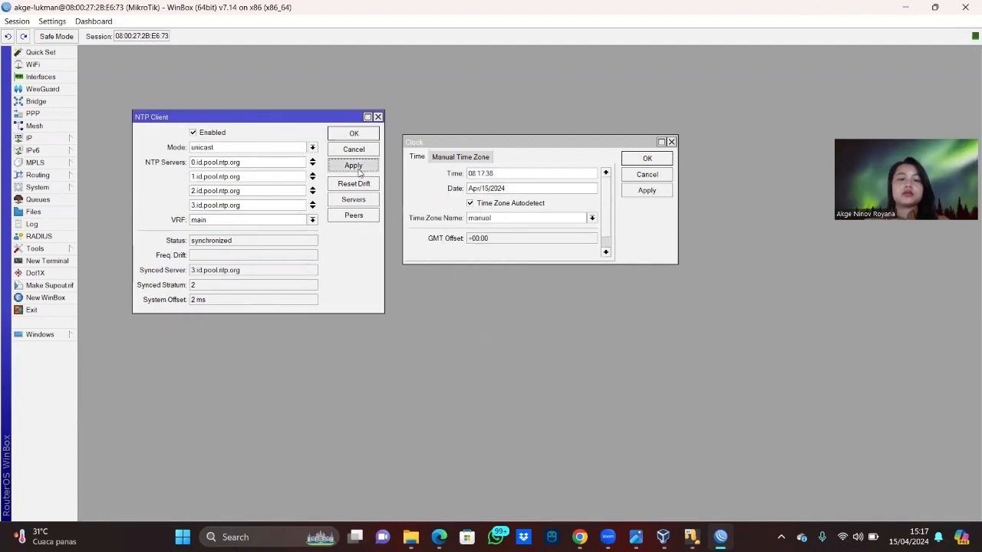
# Close NTP Client and set the router clock's time zone to Asia/Jakarta (GMT +07:00).
pyautogui.click(357, 141)
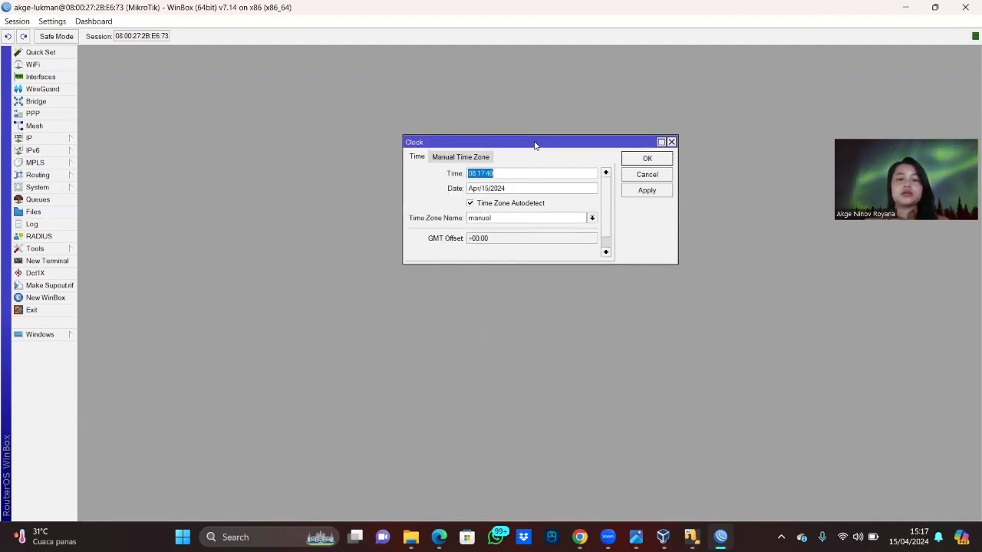
pyautogui.moveTo(536, 147); pyautogui.dragTo(479, 159)
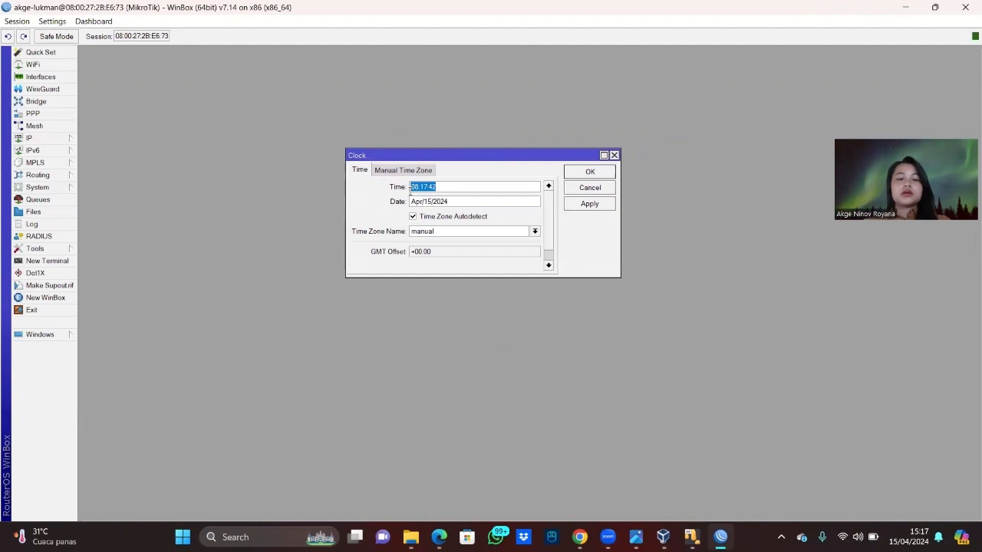
pyautogui.click(461, 186)
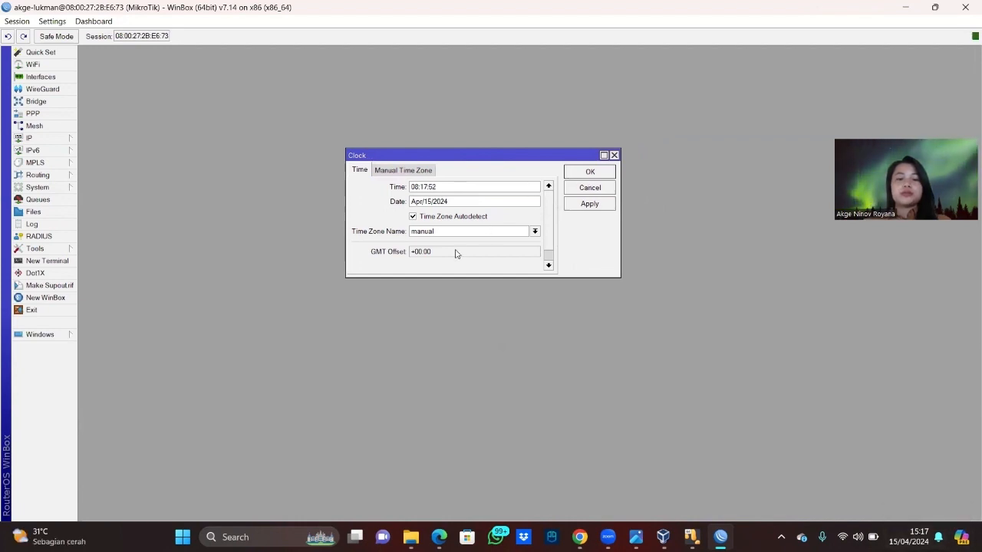
pyautogui.click(534, 231)
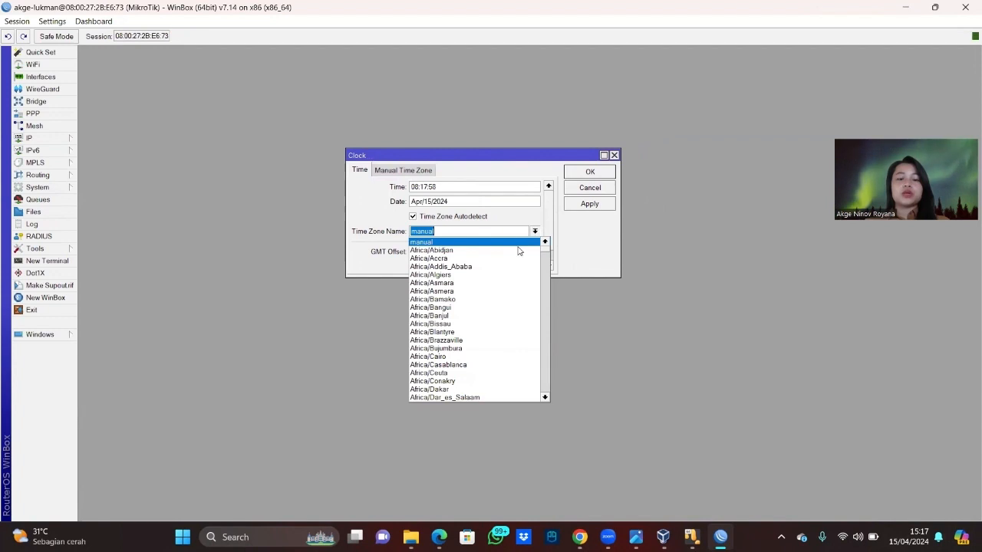
pyautogui.scroll(-13, 474, 347)
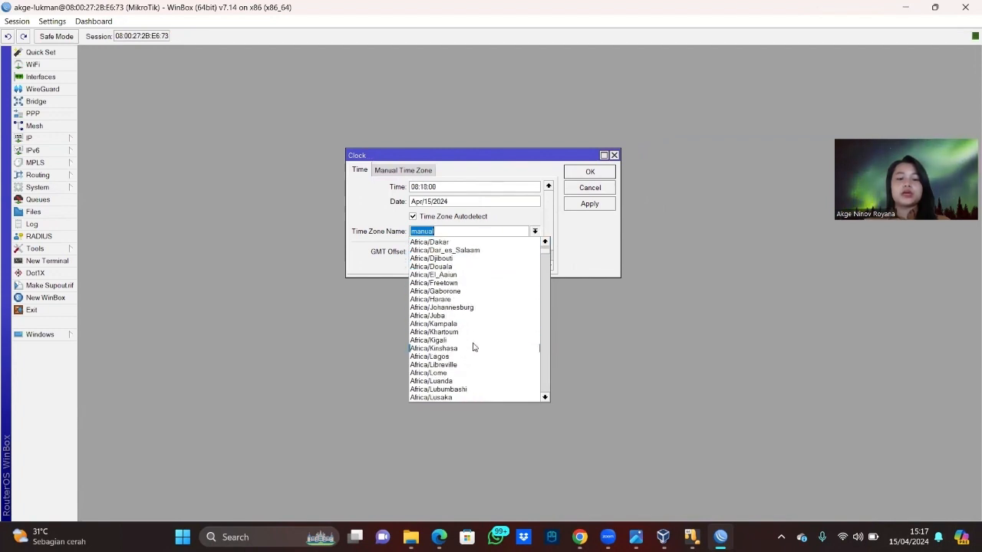
pyautogui.scroll(-20, 473, 348)
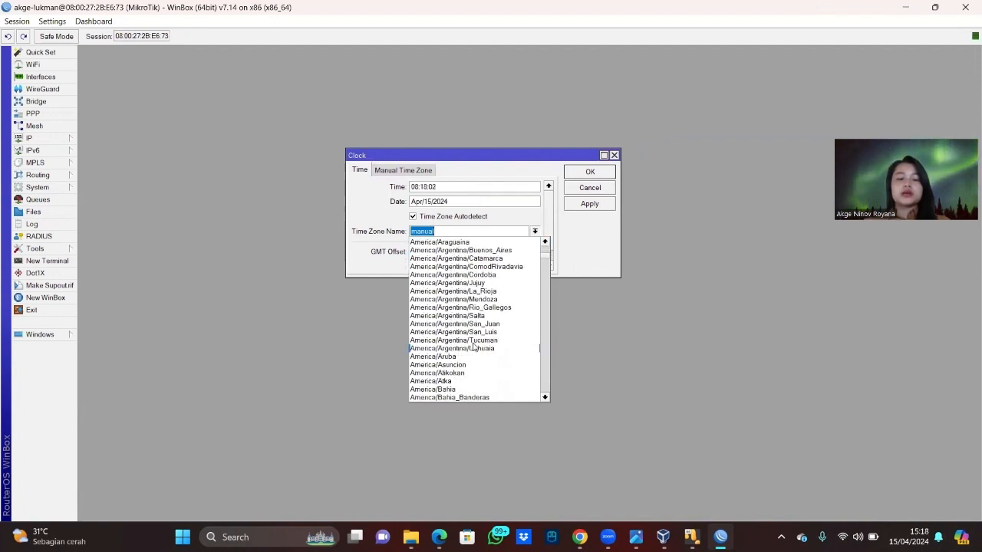
pyautogui.scroll(-20, 473, 348)
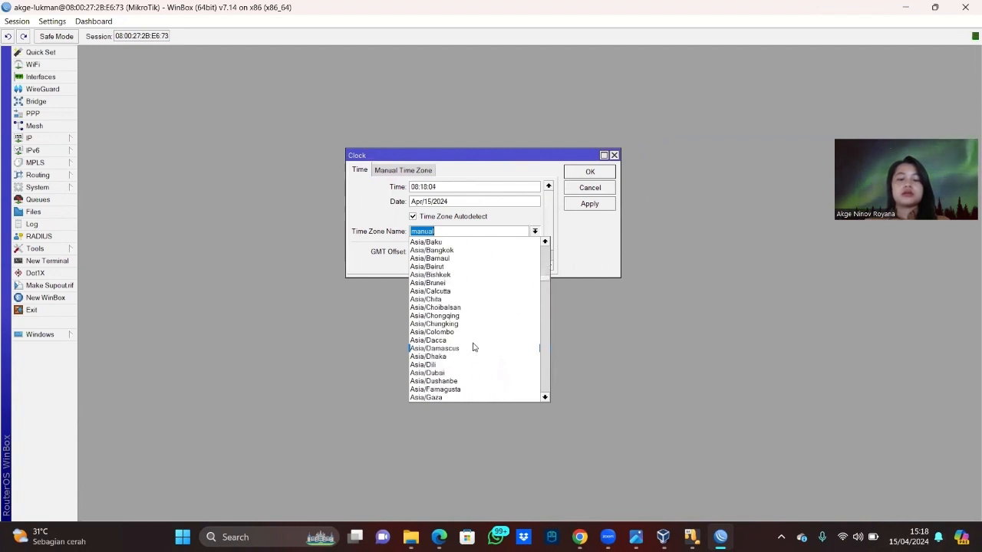
pyautogui.scroll(-5, 474, 348)
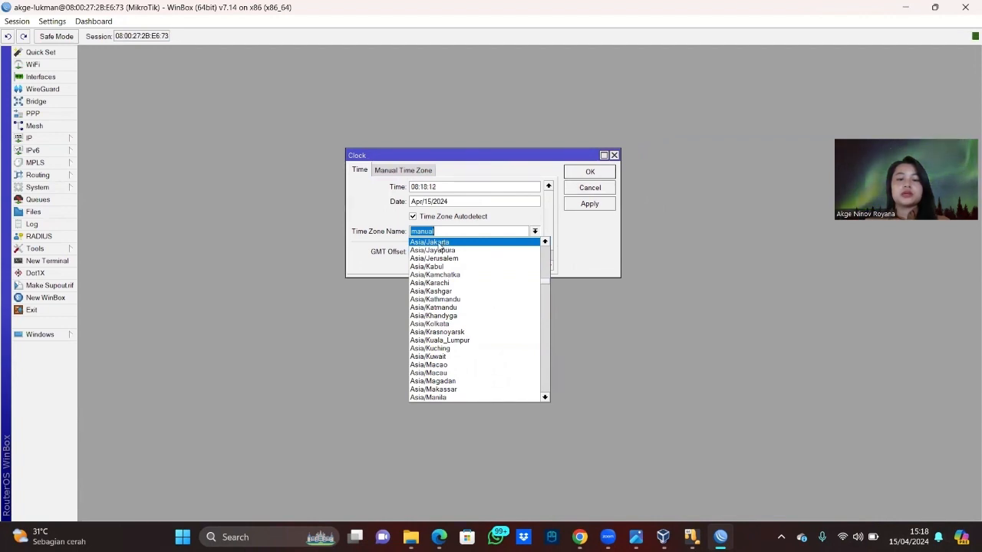
pyautogui.click(442, 243)
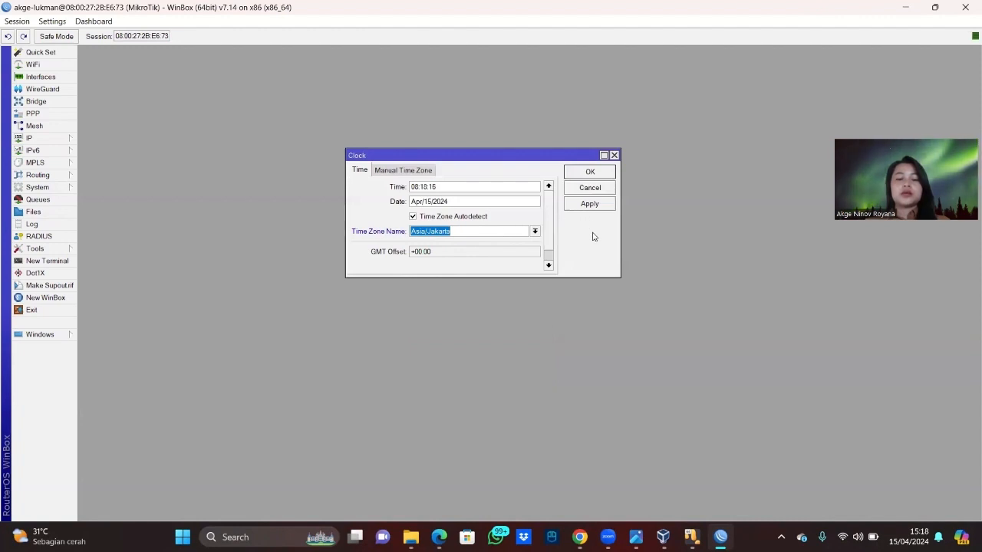
pyautogui.click(597, 204)
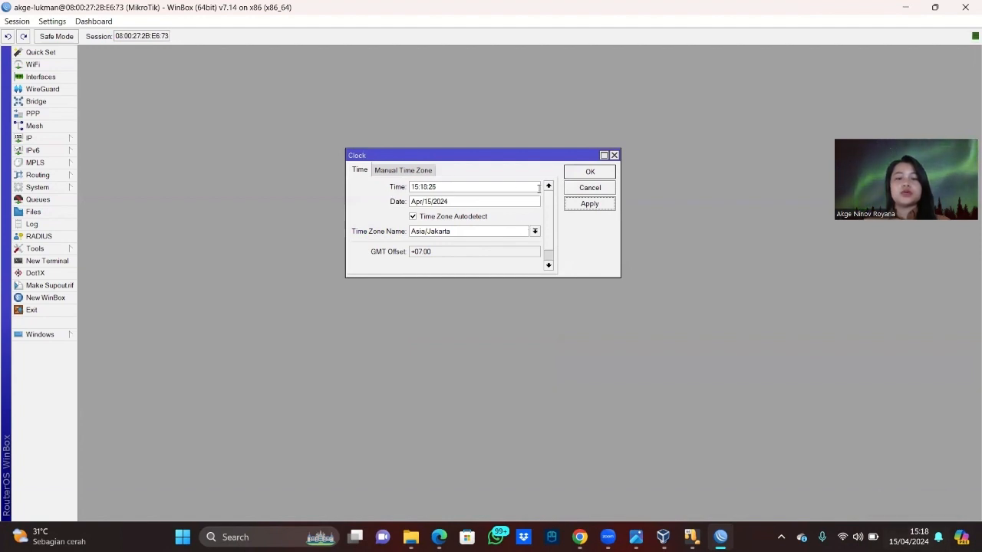
pyautogui.click(587, 174)
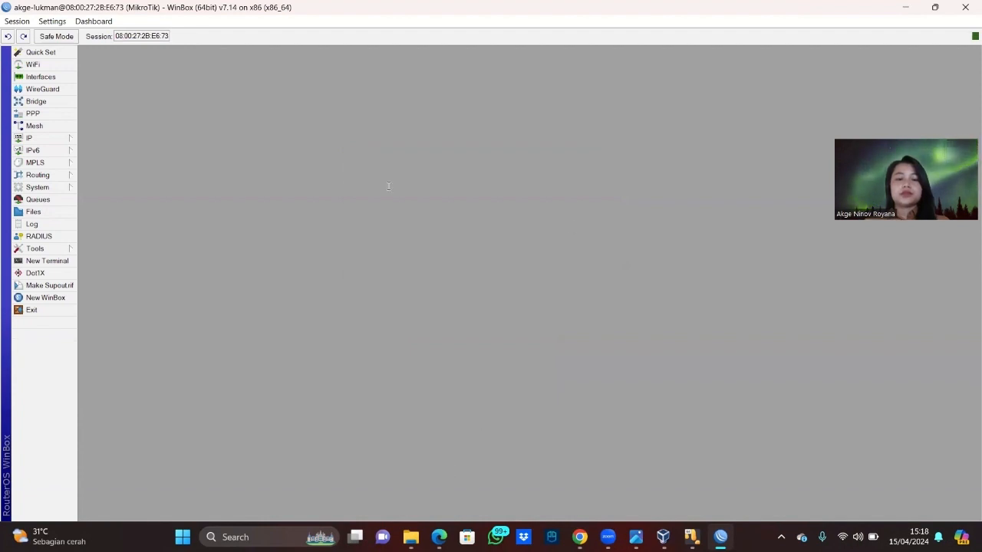
# Switch to the Edge assignment PDF and minimize it to return to WinBox.
pyautogui.hotkey('alt', 'Tab')
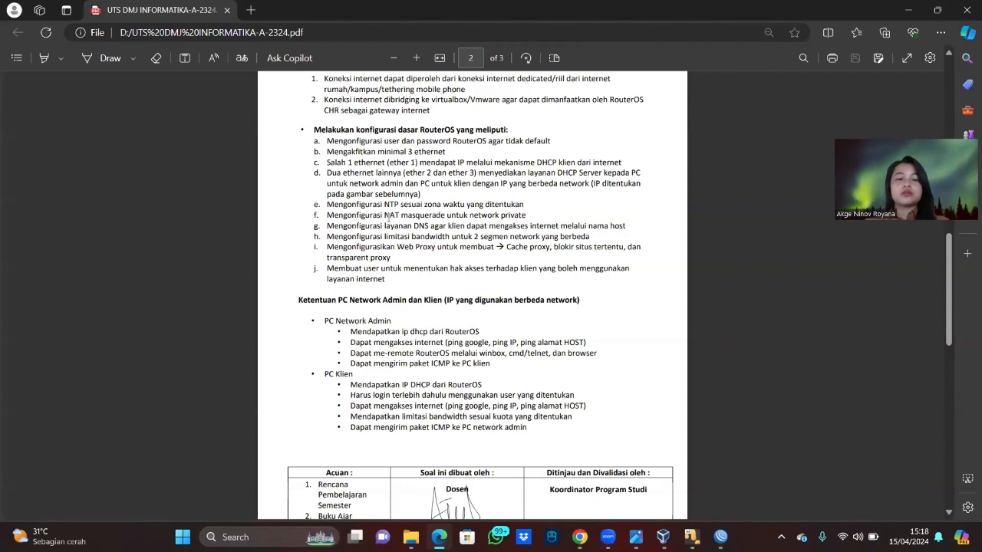
pyautogui.click(908, 10)
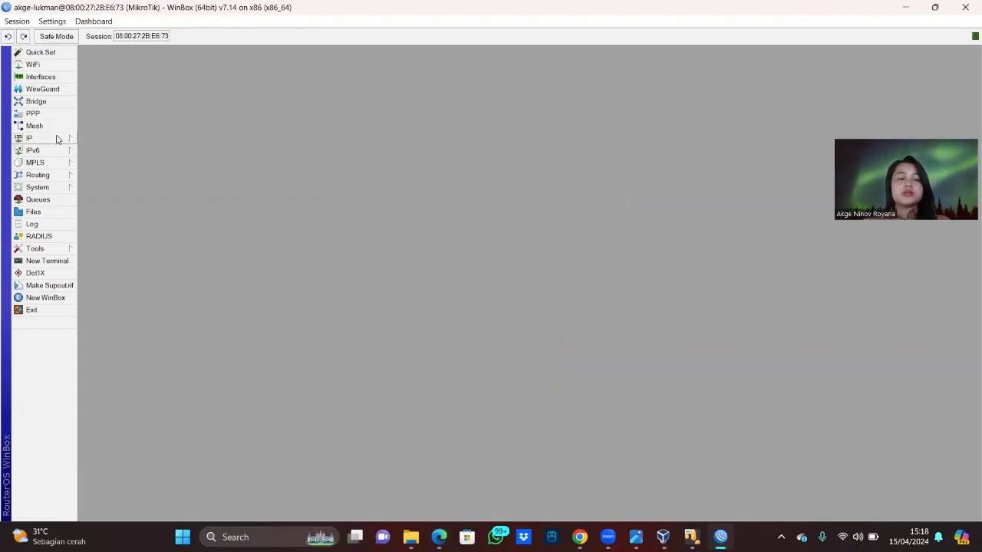
# Add a srcnat NAT rule matching source 192.168.97.0/24 going out ether1.
pyautogui.click(56, 139)
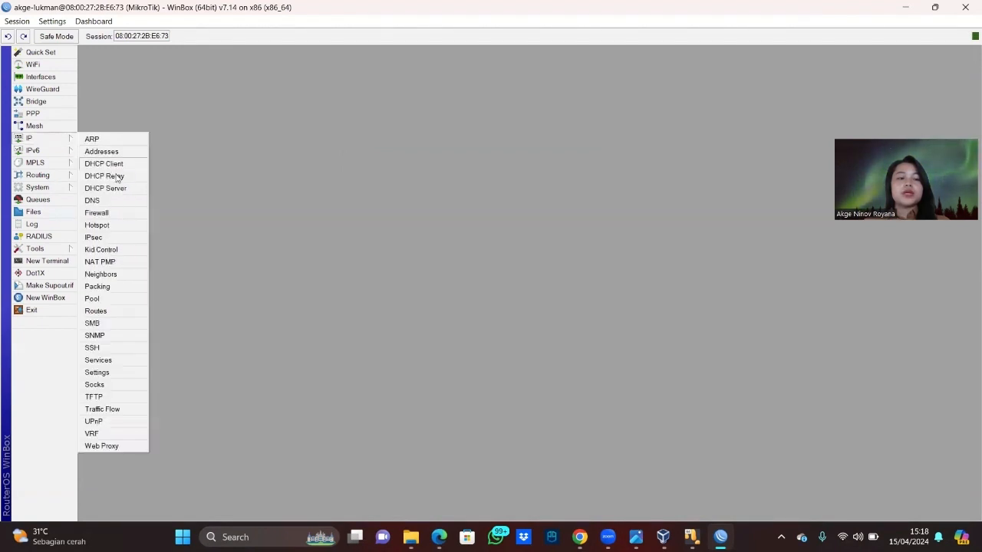
pyautogui.click(96, 212)
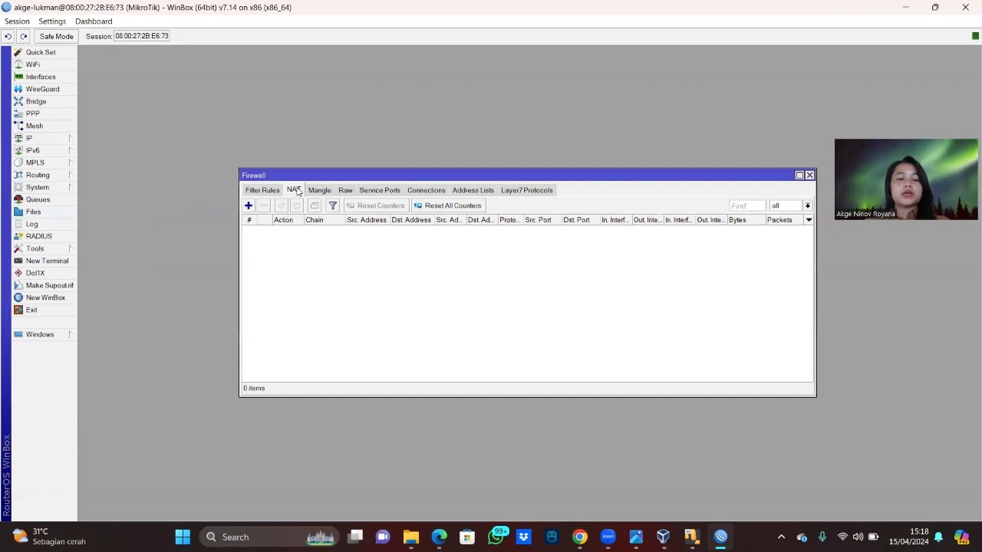
pyautogui.click(249, 206)
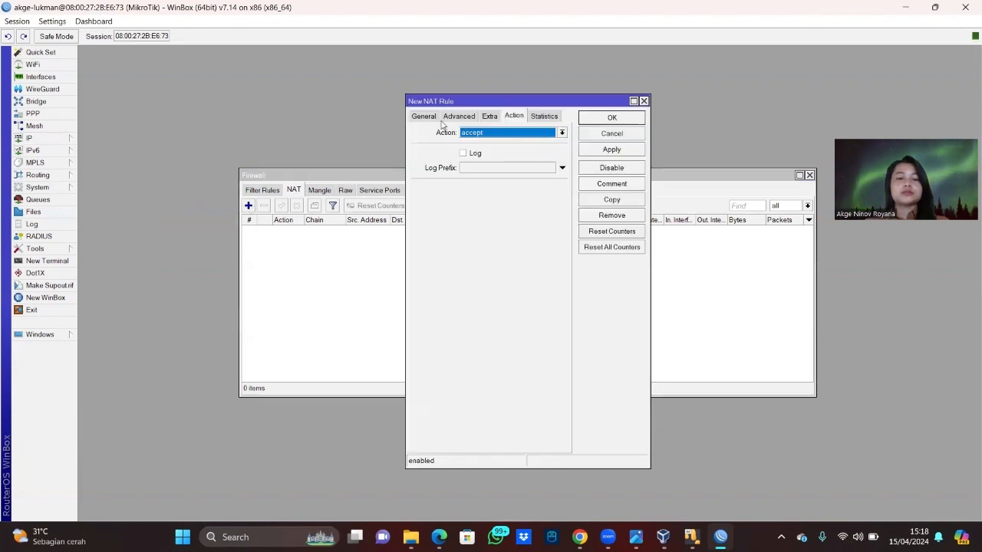
pyautogui.click(426, 117)
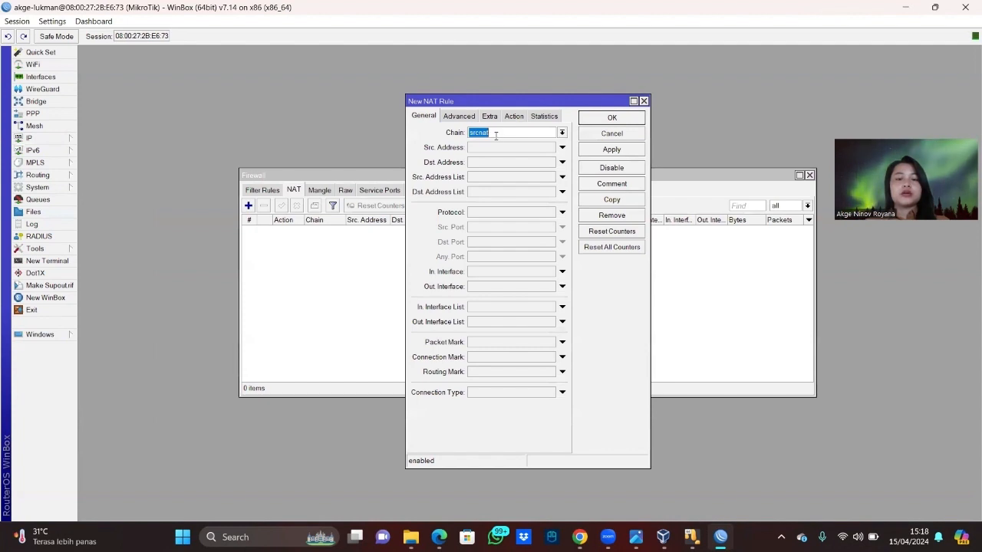
pyautogui.click(562, 133)
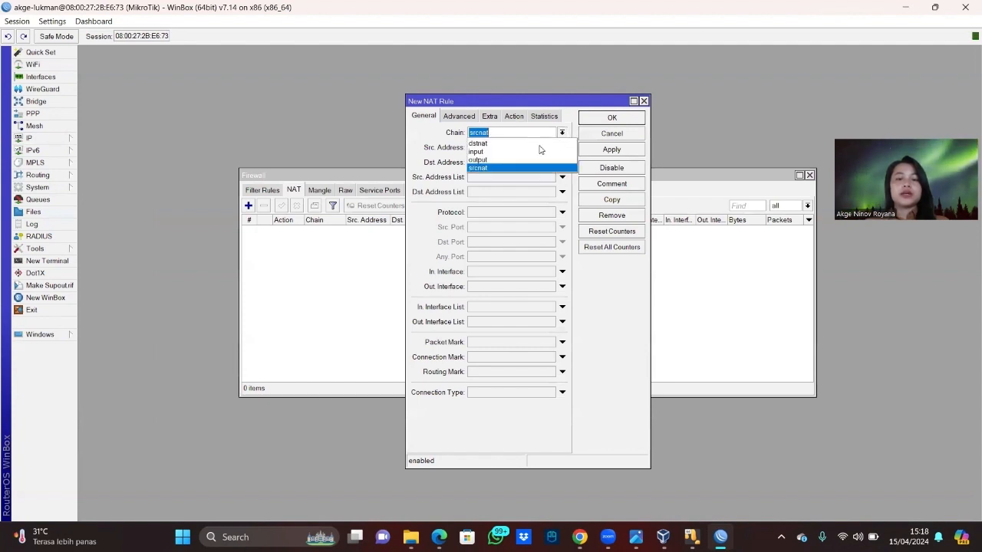
pyautogui.click(496, 167)
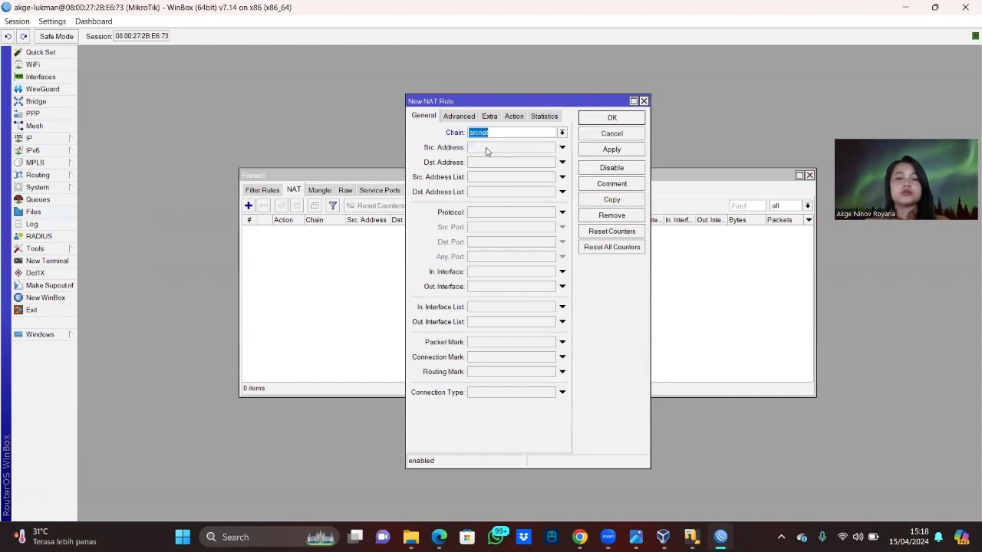
pyautogui.click(485, 149)
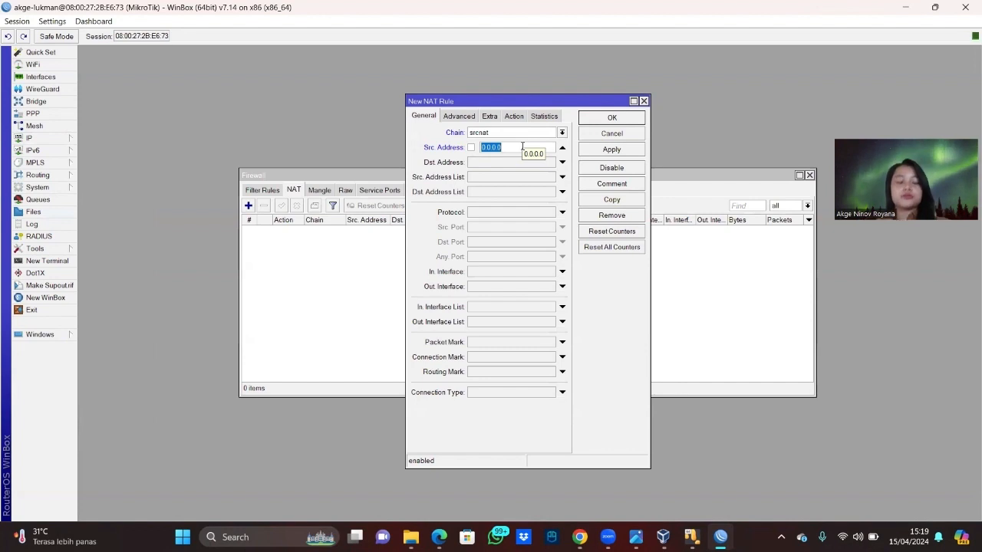
pyautogui.write('192.168')
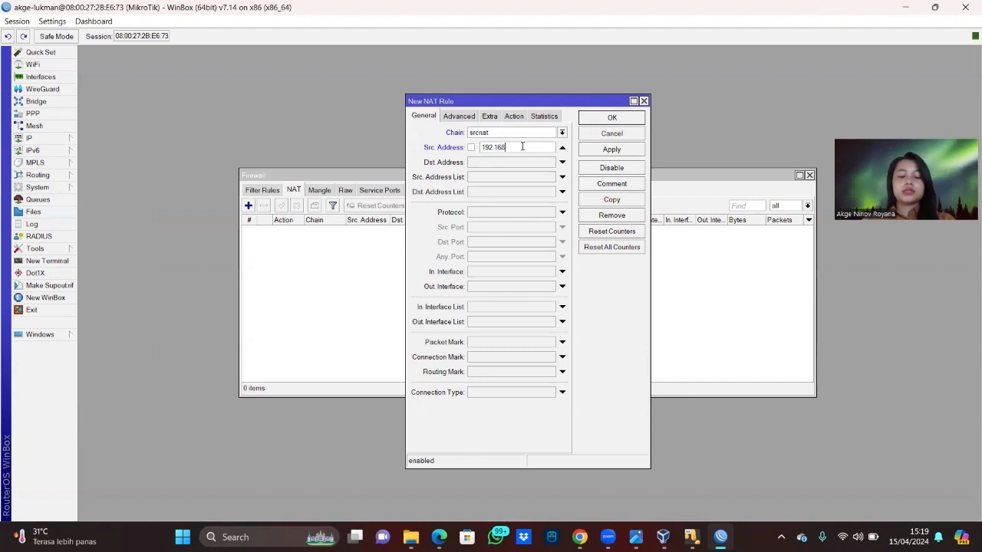
pyautogui.write('.97.')
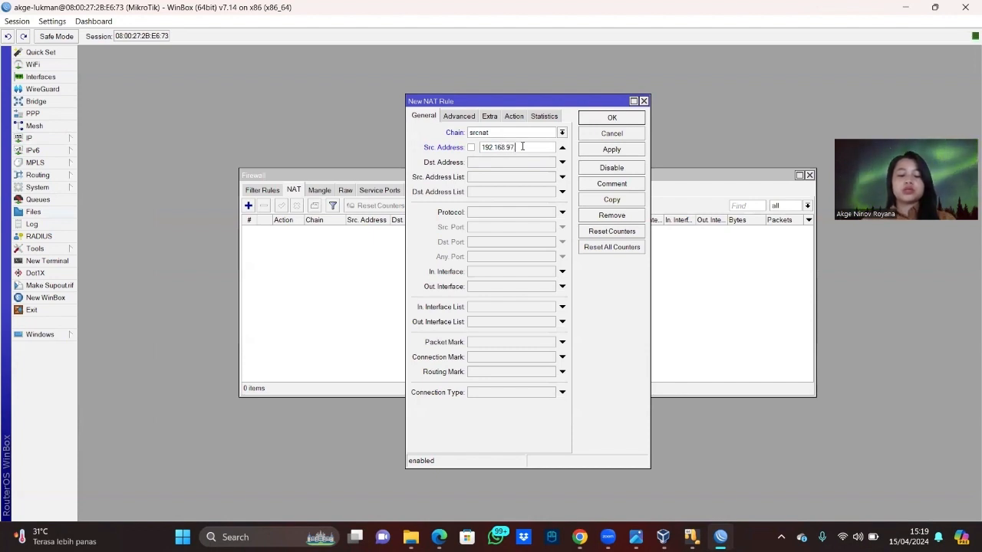
pyautogui.write('0/24')
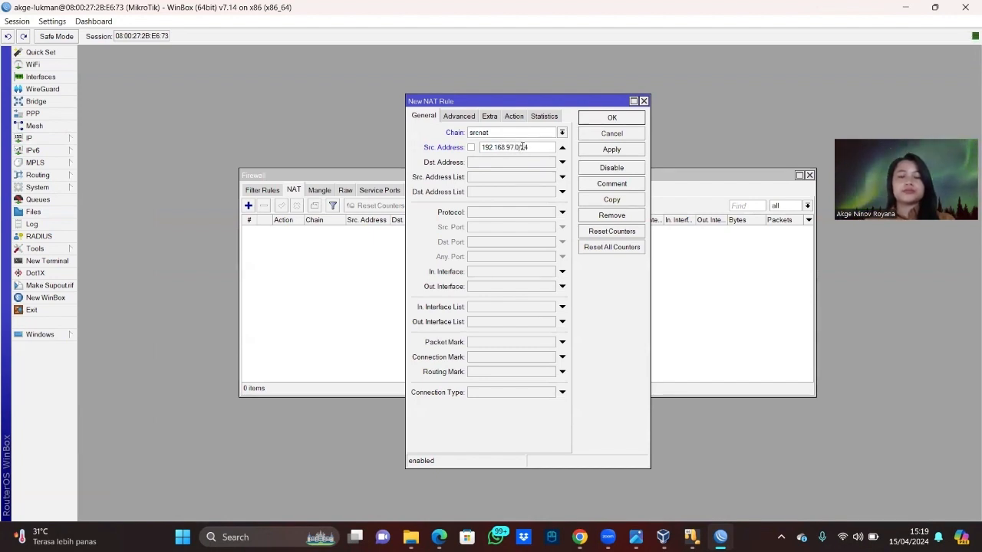
pyautogui.click(559, 287)
pyautogui.click(549, 287)
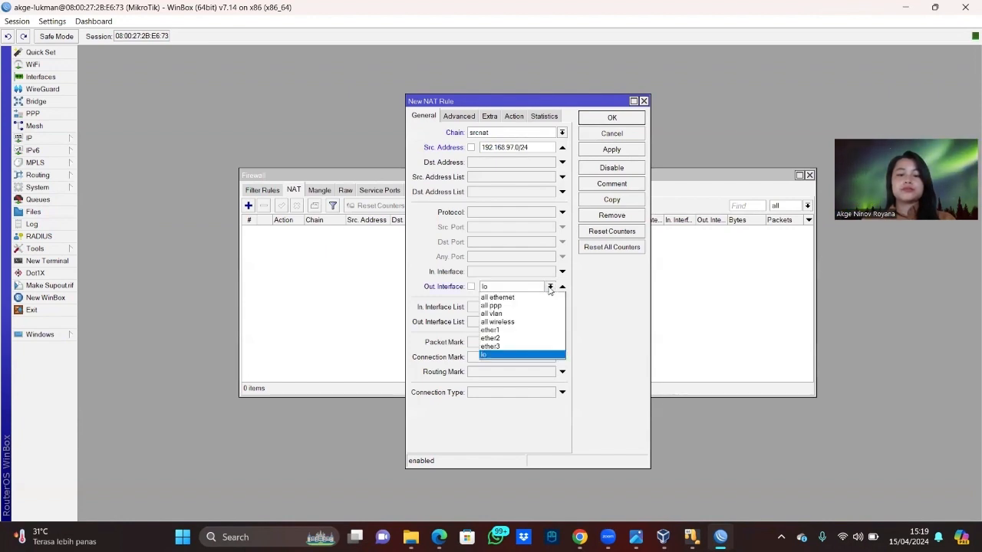
pyautogui.click(513, 330)
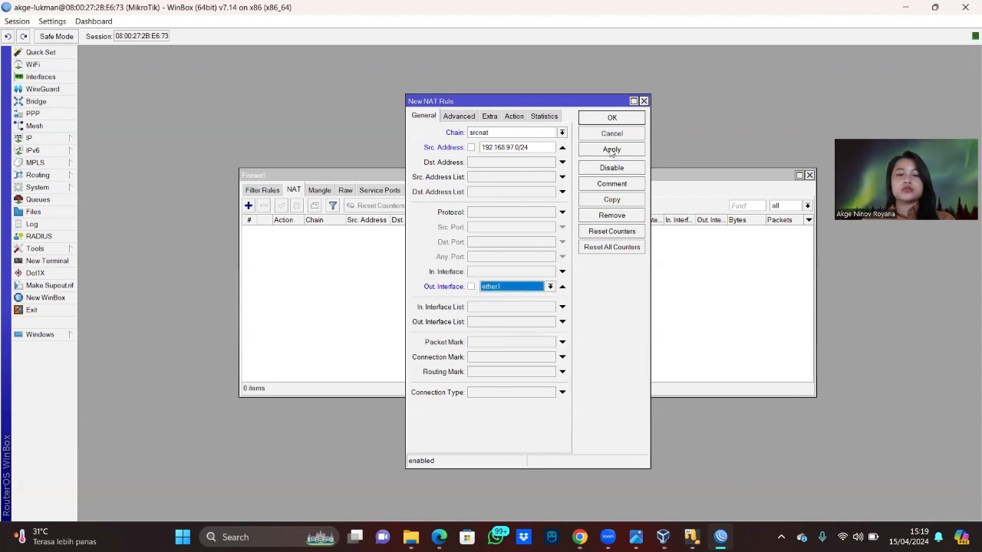
# Set the rule's action to masquerade, apply it and close the rule dialog.
pyautogui.click(510, 116)
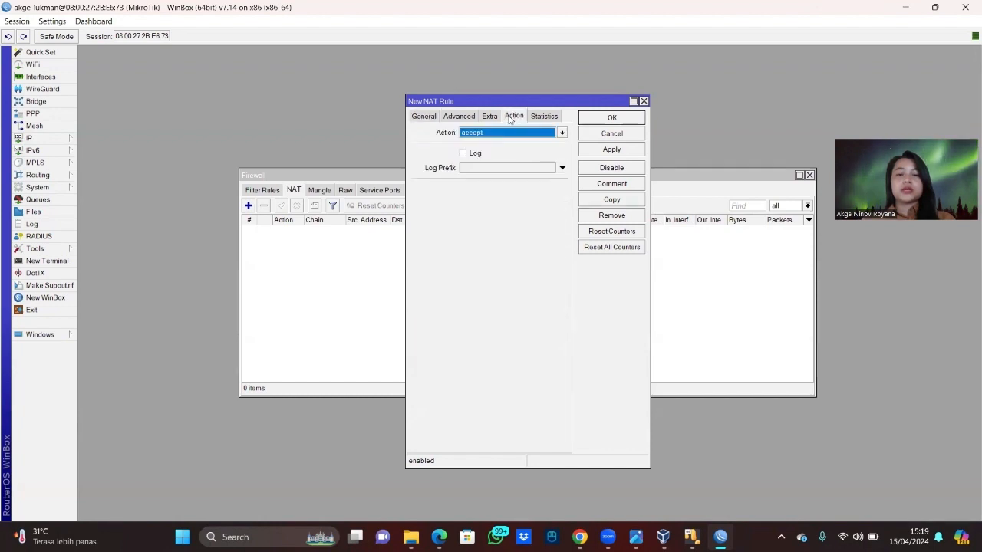
pyautogui.click(560, 133)
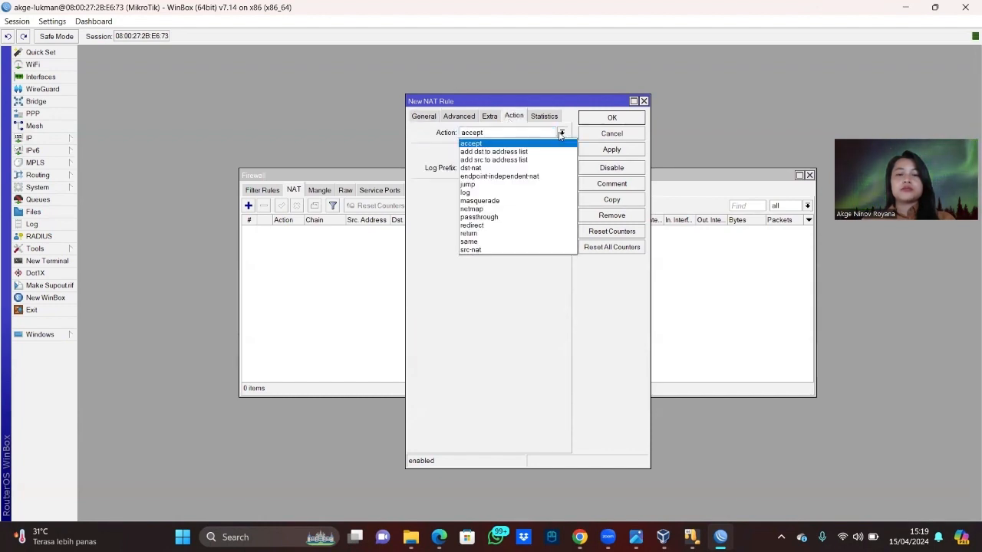
pyautogui.click(537, 200)
pyautogui.click(633, 150)
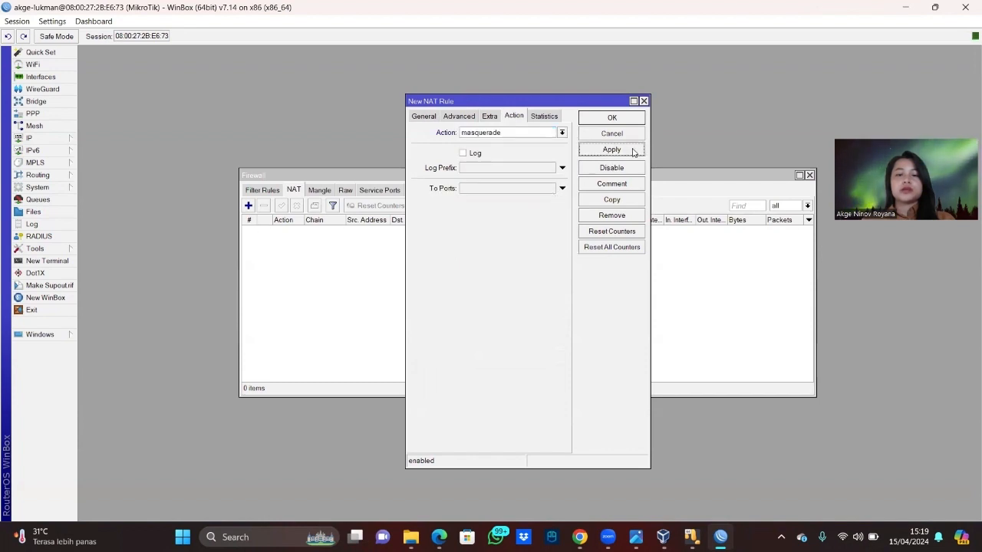
pyautogui.click(622, 118)
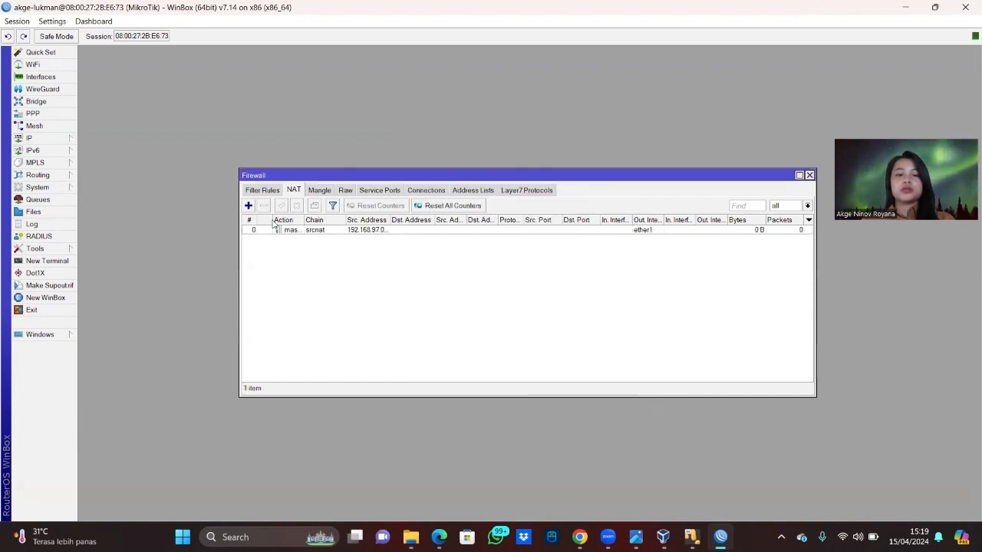
# Add a second srcnat NAT rule for source 172.16.18.0/24 going out ether1.
pyautogui.click(247, 205)
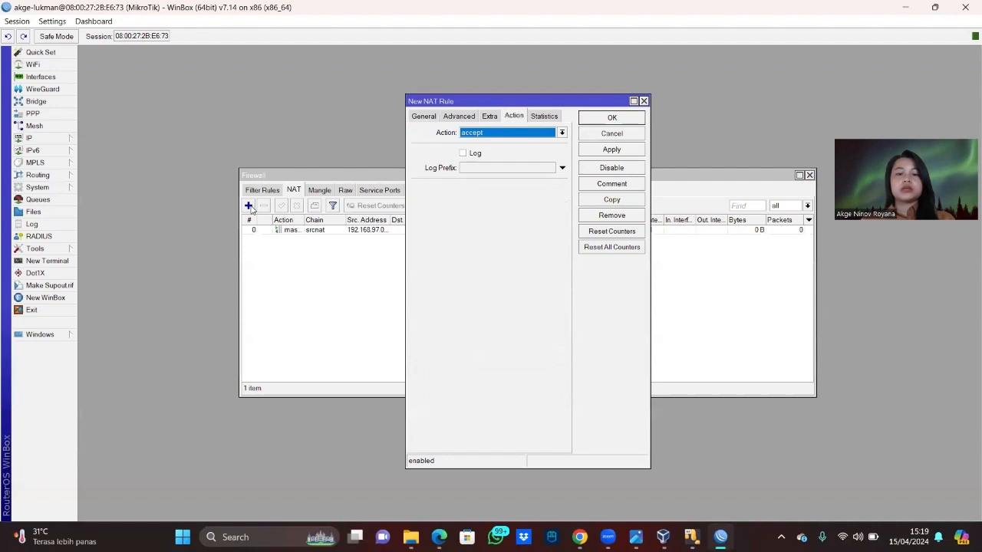
pyautogui.click(431, 119)
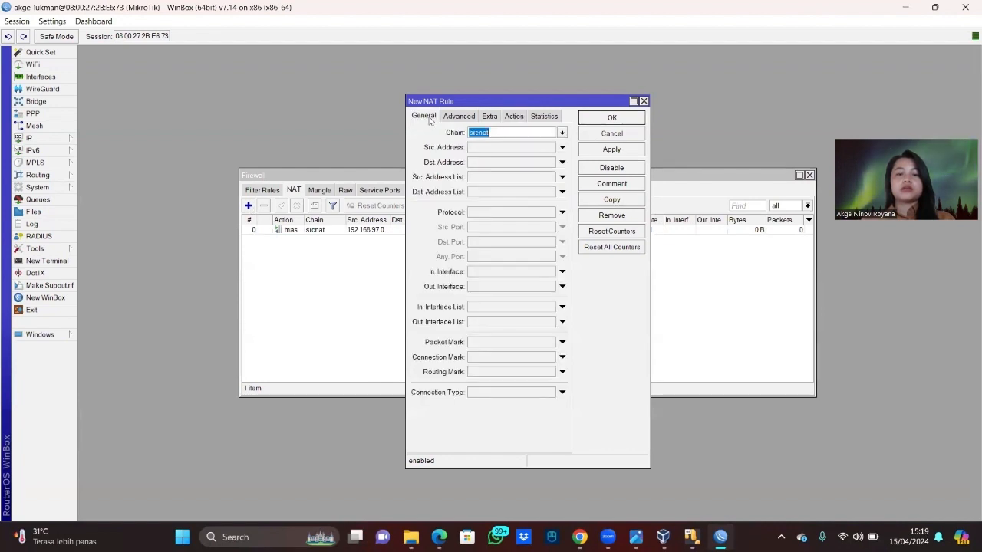
pyautogui.click(562, 147)
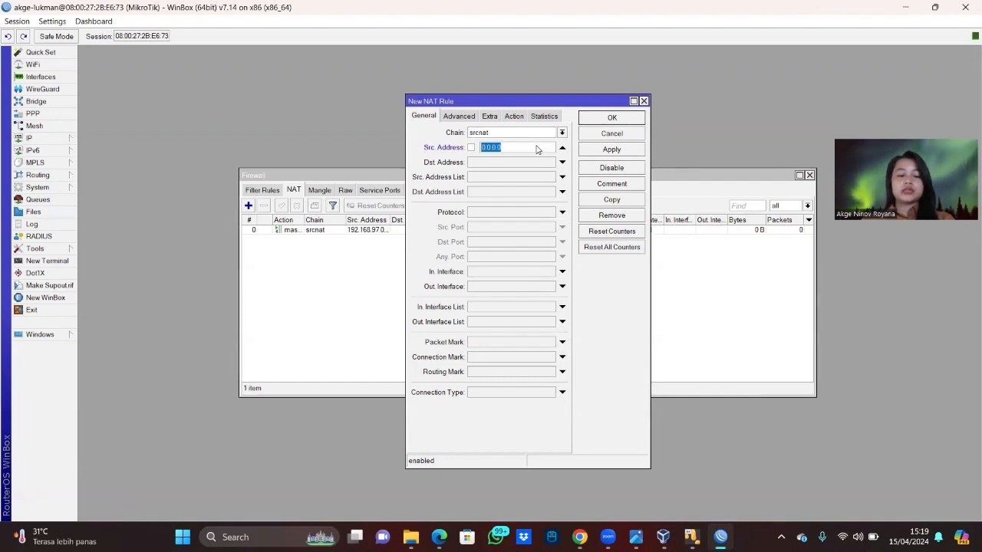
pyautogui.write('172.16.18.0/24')
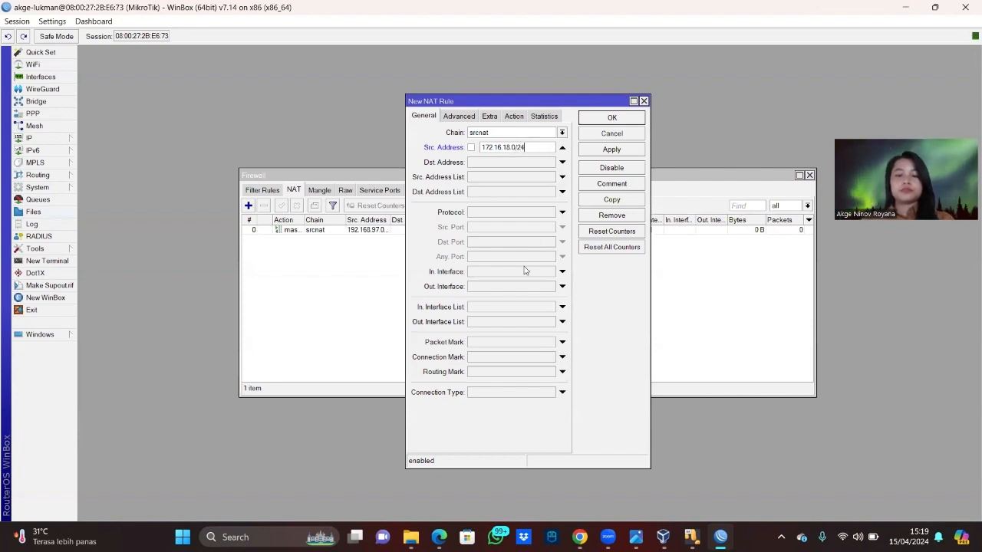
pyautogui.click(550, 288)
pyautogui.click(550, 287)
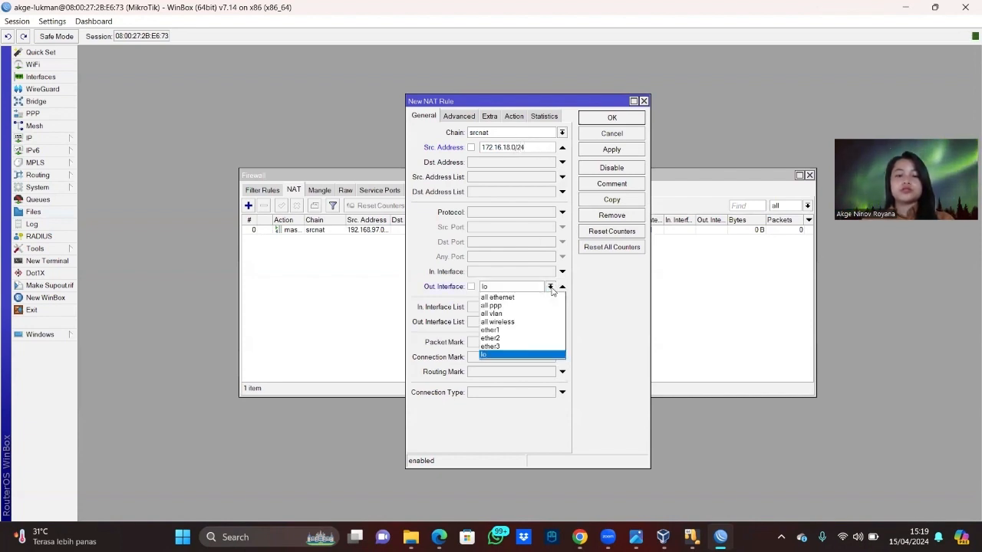
pyautogui.click(532, 331)
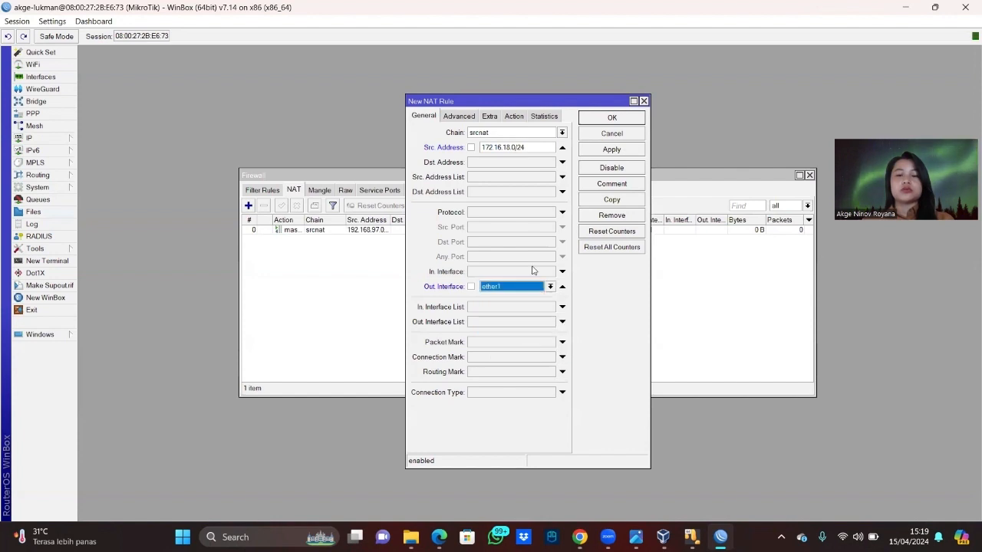
# Give the second rule the masquerade action, apply it and close the dialog.
pyautogui.click(514, 116)
pyautogui.click(520, 133)
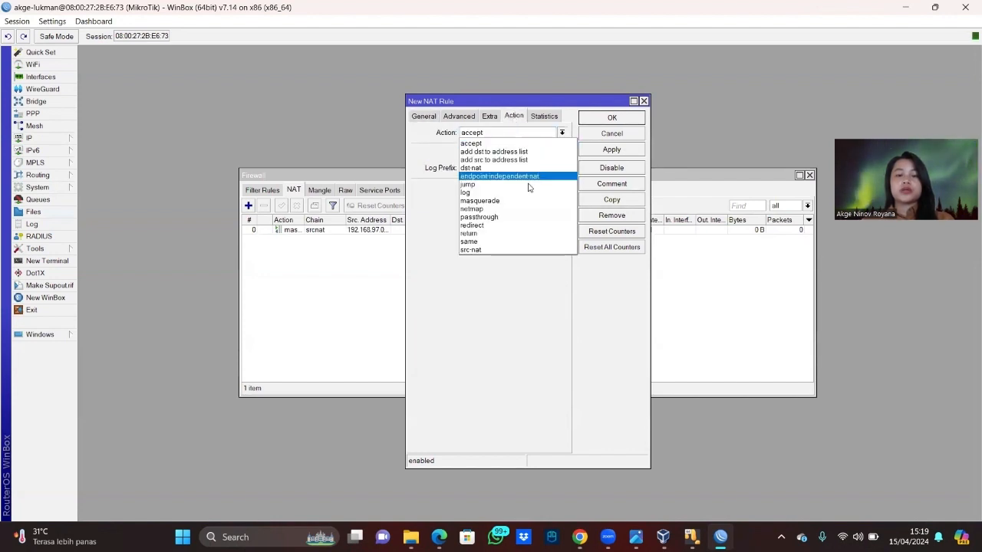
pyautogui.click(534, 201)
pyautogui.click(612, 148)
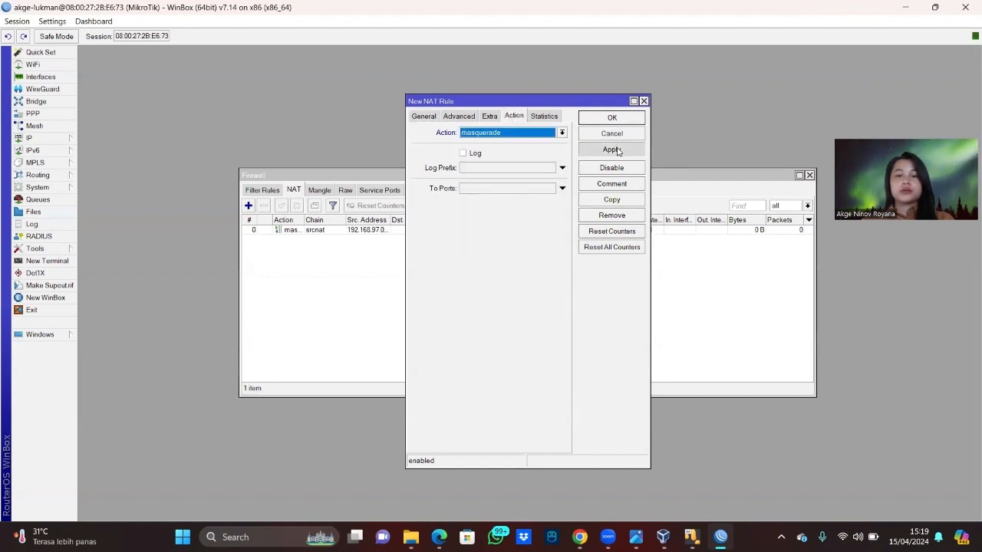
pyautogui.click(617, 118)
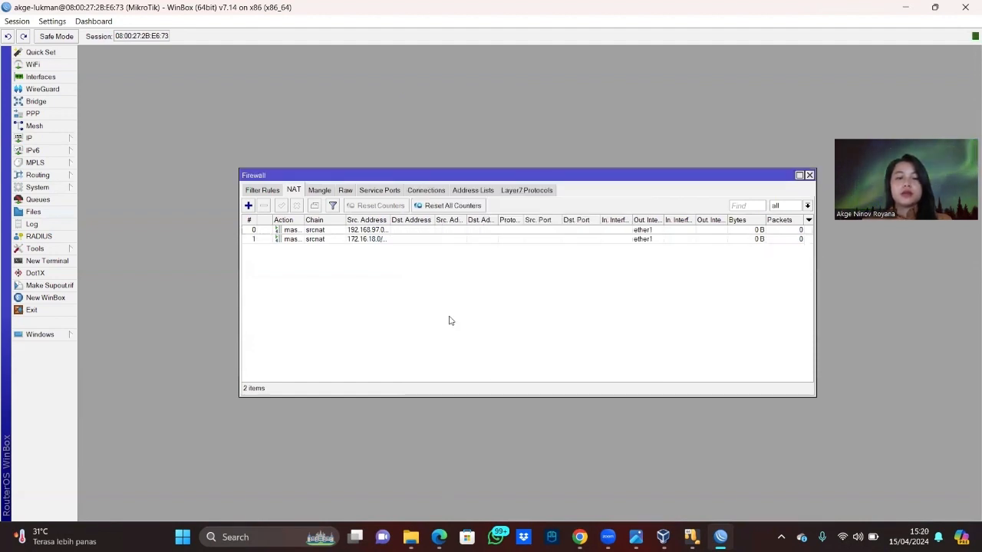
# Check the assignment PDF, then close the Firewall window.
pyautogui.hotkey('alt', 'Tab')
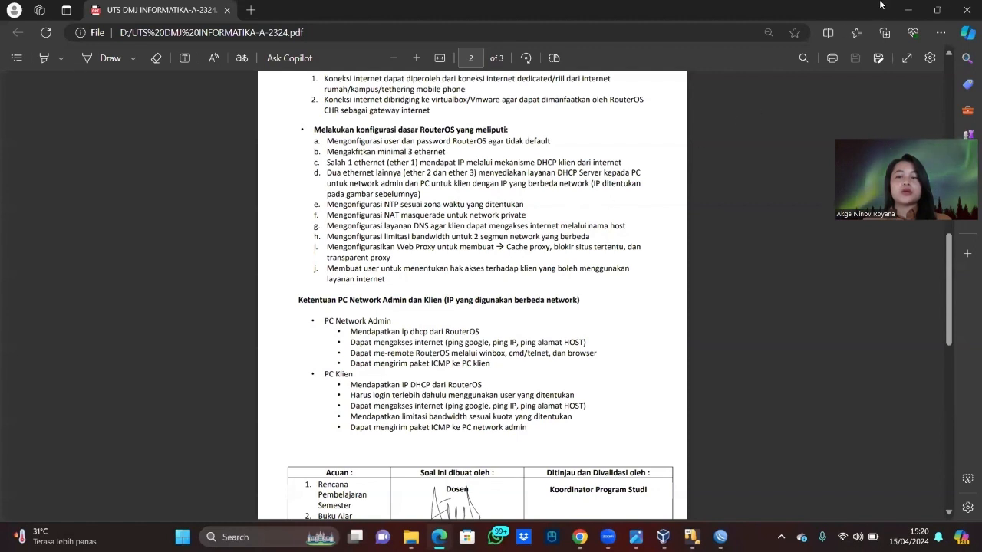
pyautogui.click(908, 10)
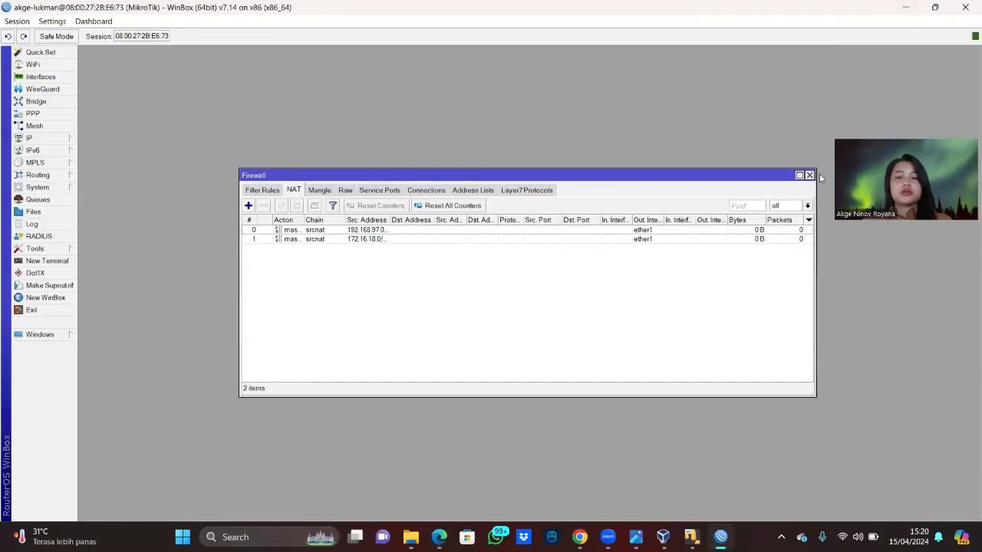
pyautogui.click(809, 175)
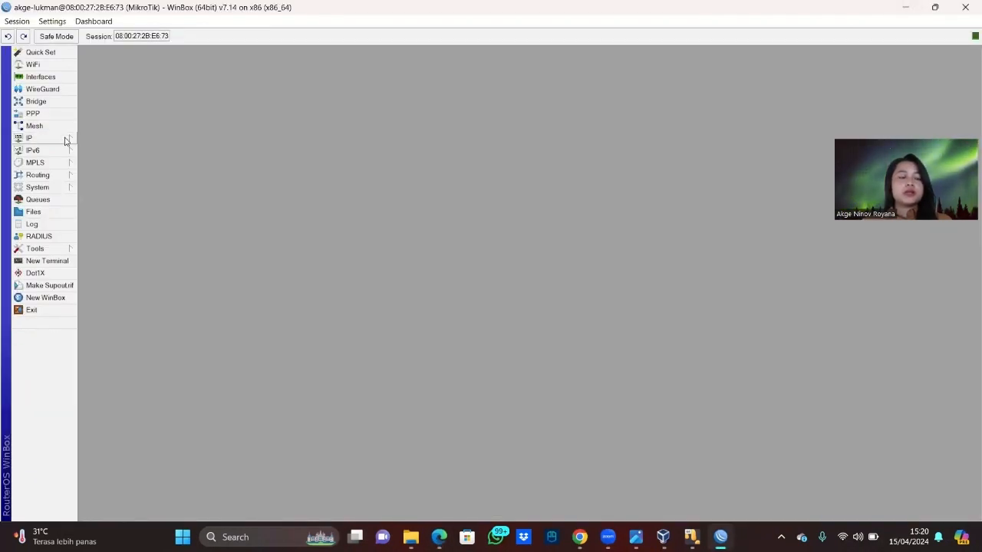
# Enter 8.8.8.8 as the router's DNS server under IP > DNS and confirm.
pyautogui.click(65, 141)
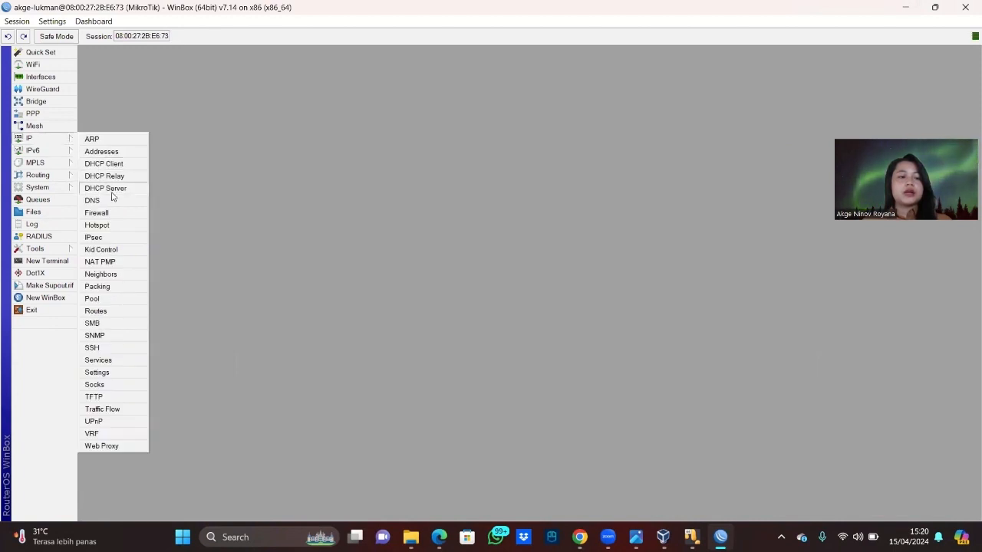
pyautogui.click(92, 200)
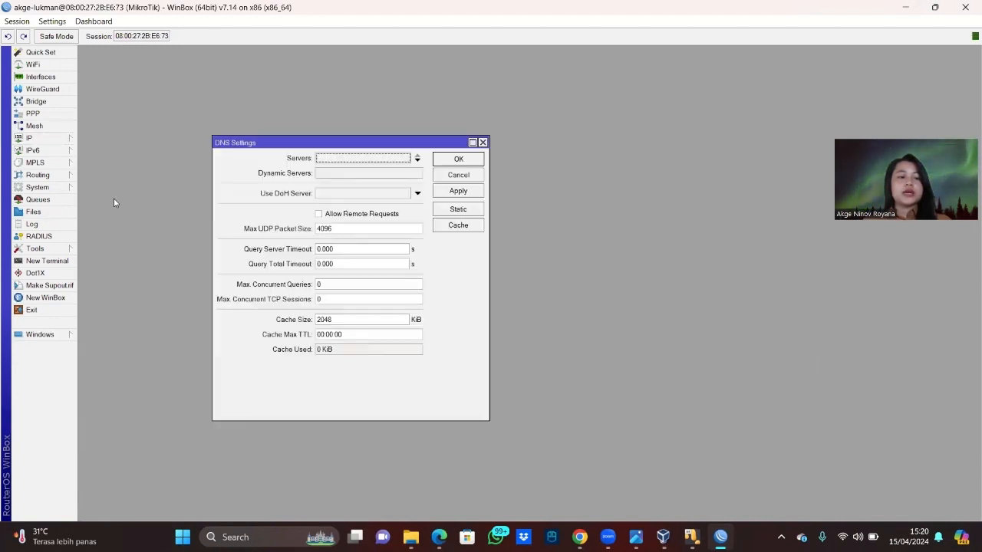
pyautogui.click(355, 161)
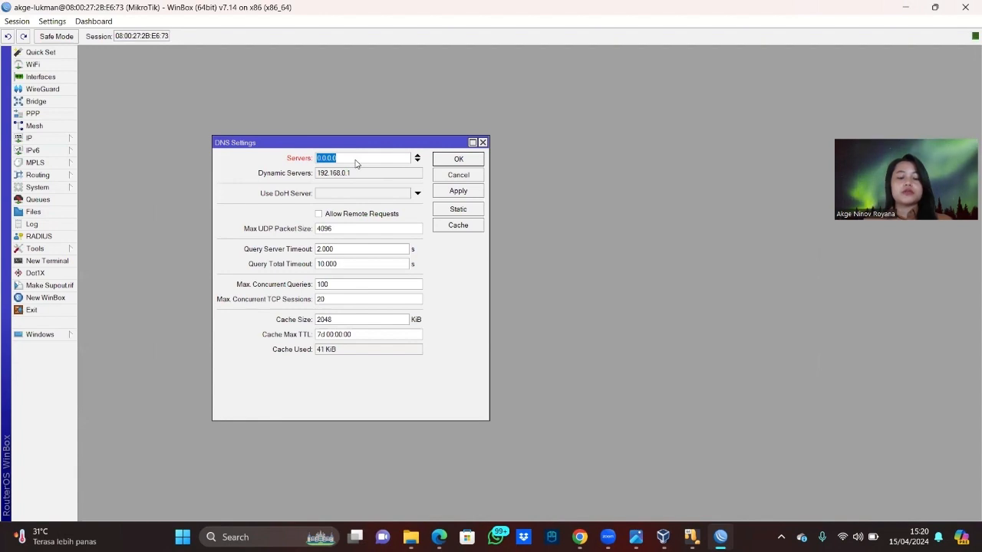
pyautogui.write('8.8.8.')
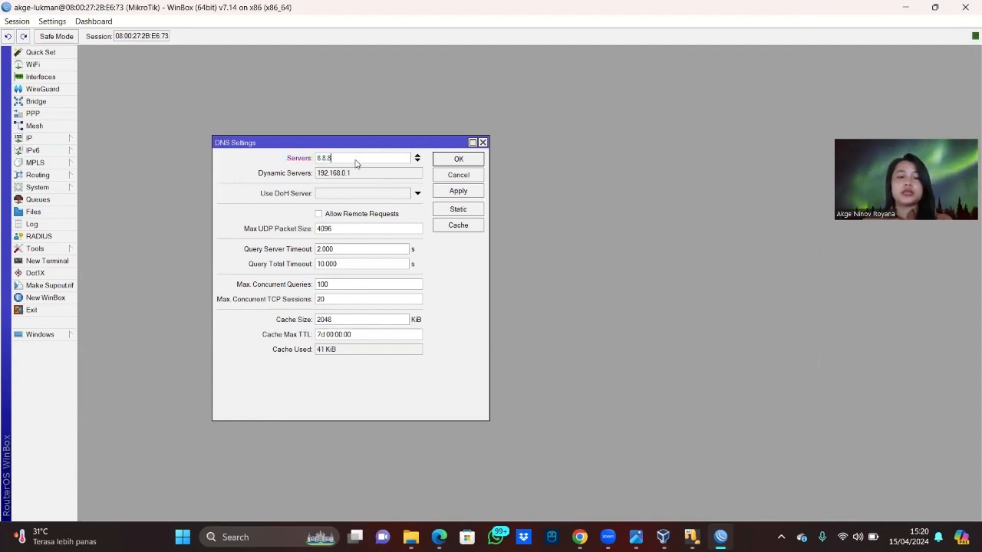
pyautogui.write('8')
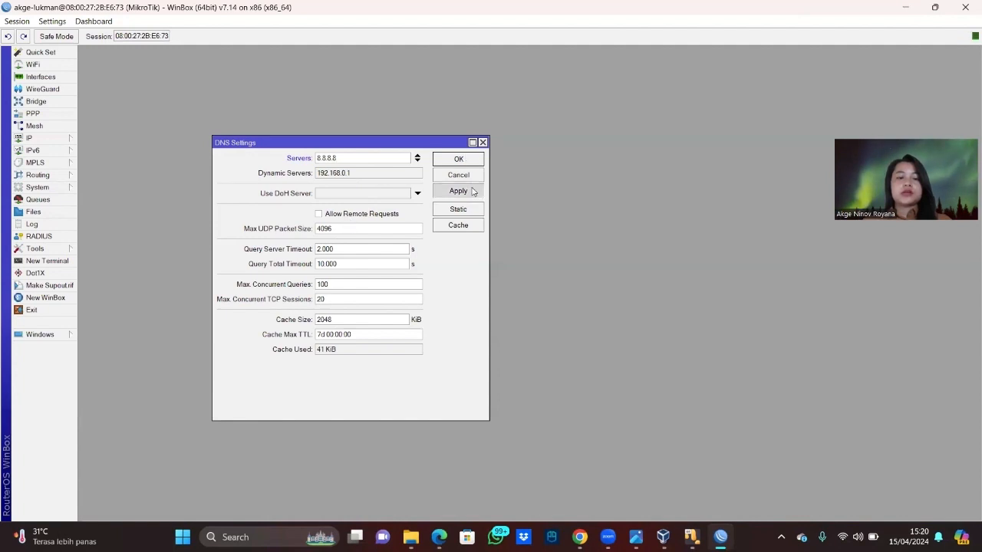
pyautogui.click(469, 161)
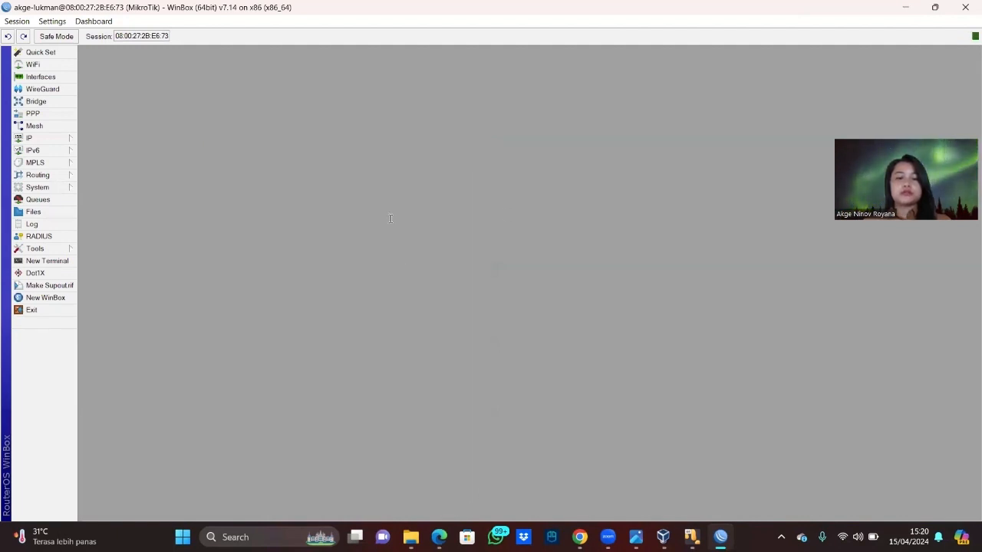
pyautogui.hotkey('alt', 'Tab')
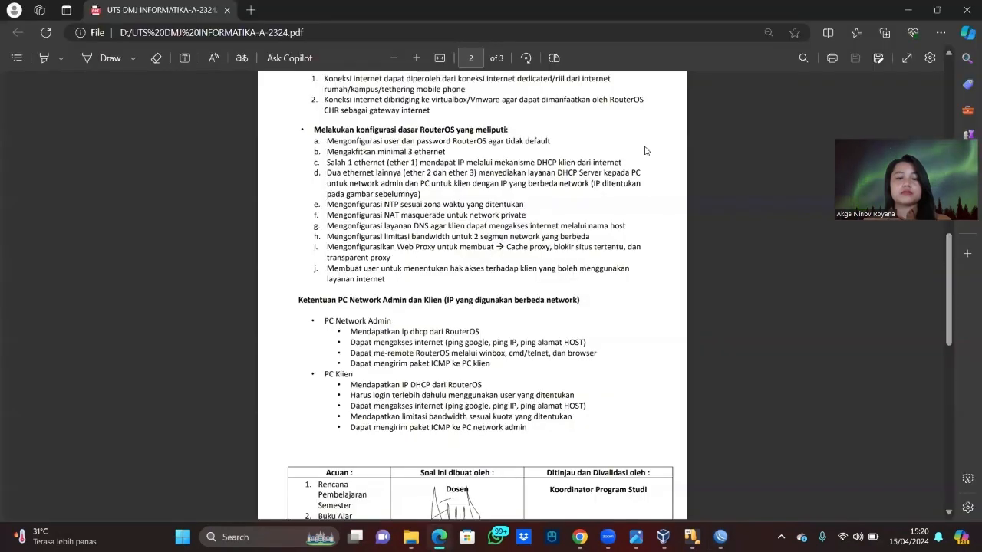
pyautogui.click(908, 10)
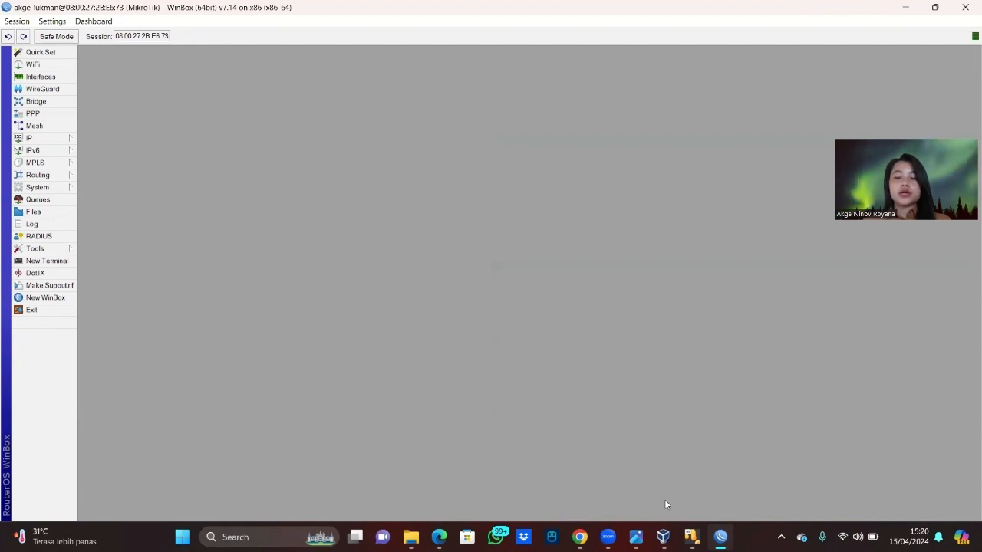
pyautogui.moveTo(691, 537)
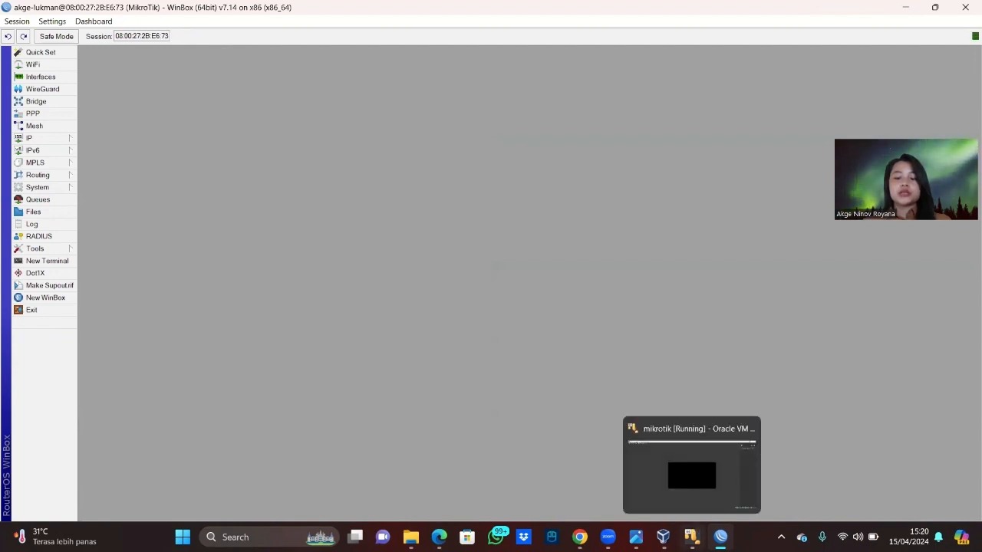
# Start both the Client and Admin virtual machines from VirtualBox Manager.
pyautogui.click(663, 536)
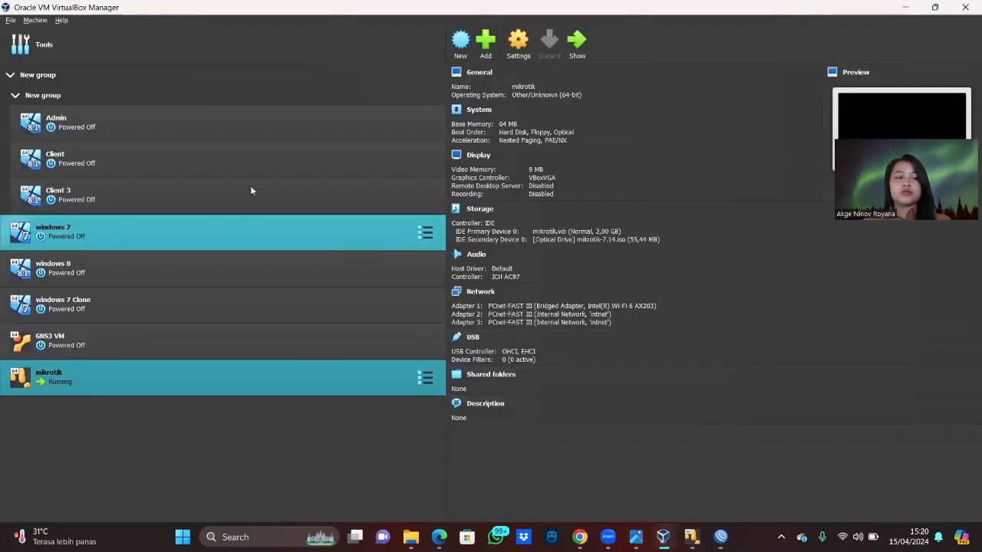
pyautogui.click(220, 119)
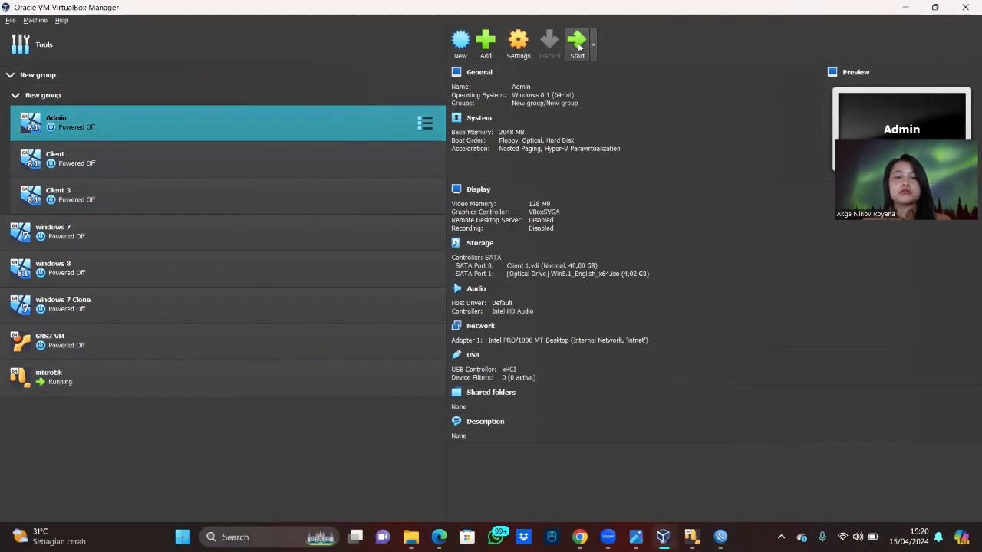
pyautogui.click(231, 162)
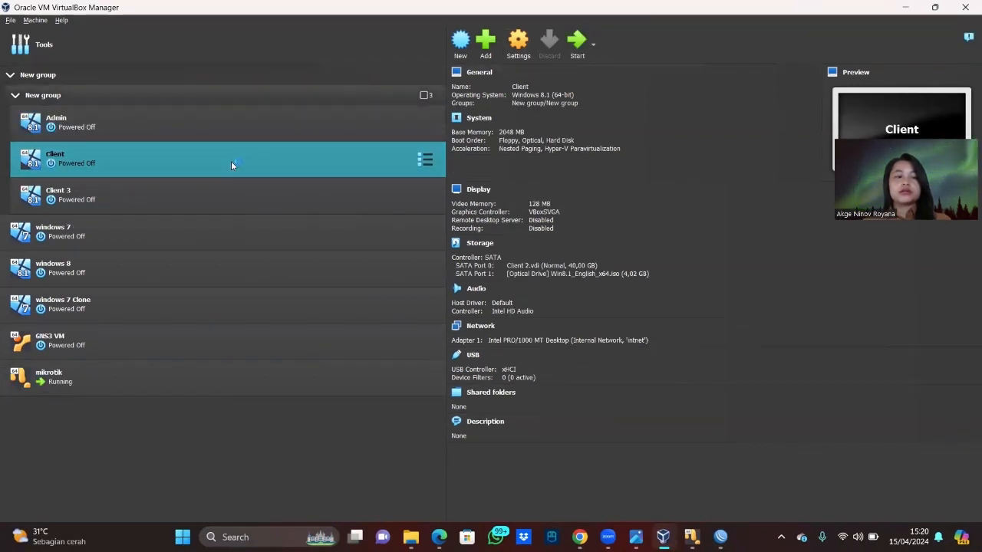
pyautogui.click(577, 42)
pyautogui.keyDown('ctrl'); pyautogui.click(192, 132); pyautogui.keyUp('ctrl')
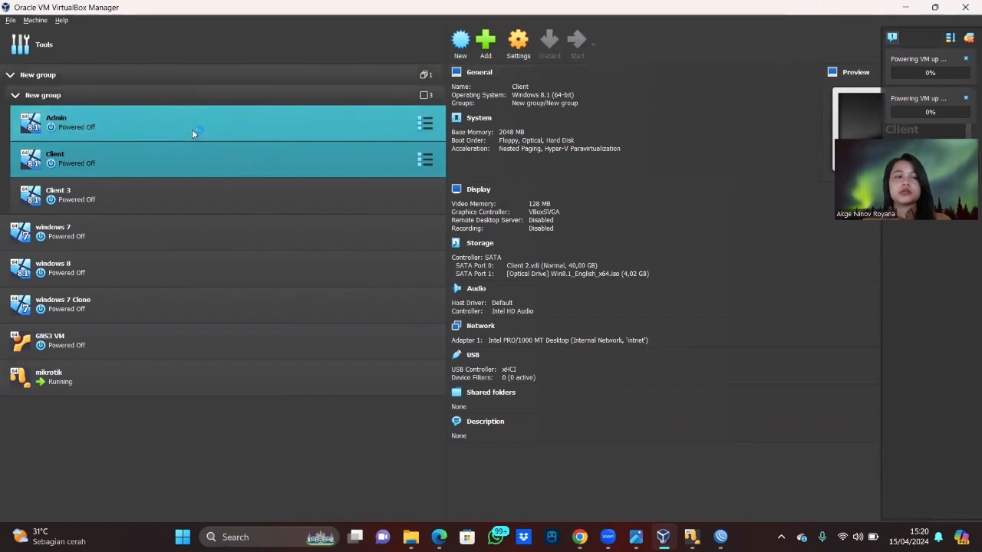
pyautogui.click(161, 163)
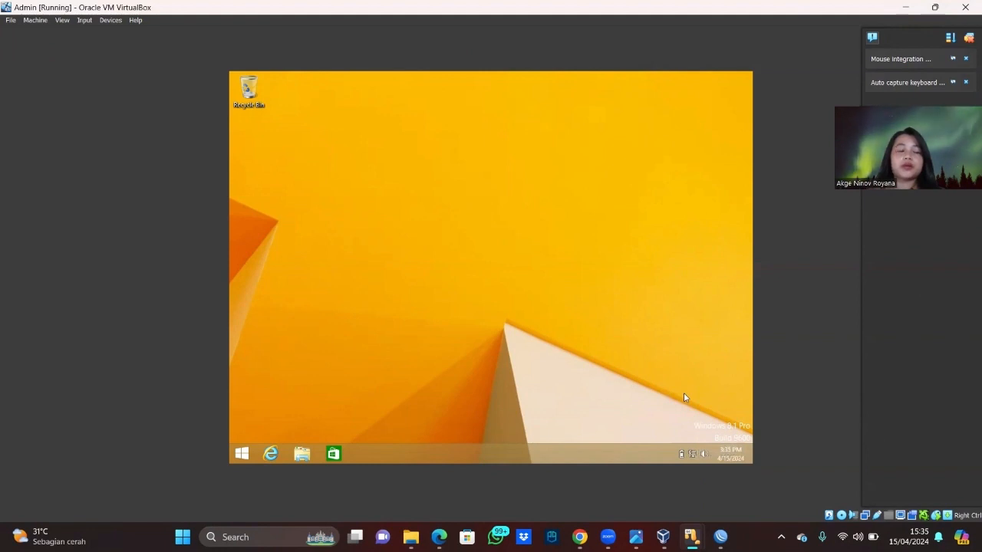
# View the Admin guest's Ethernet details (IP 192.168.97.254, gateway 192.168.97.1), then switch to Klien VM.
pyautogui.rightClick(691, 456)
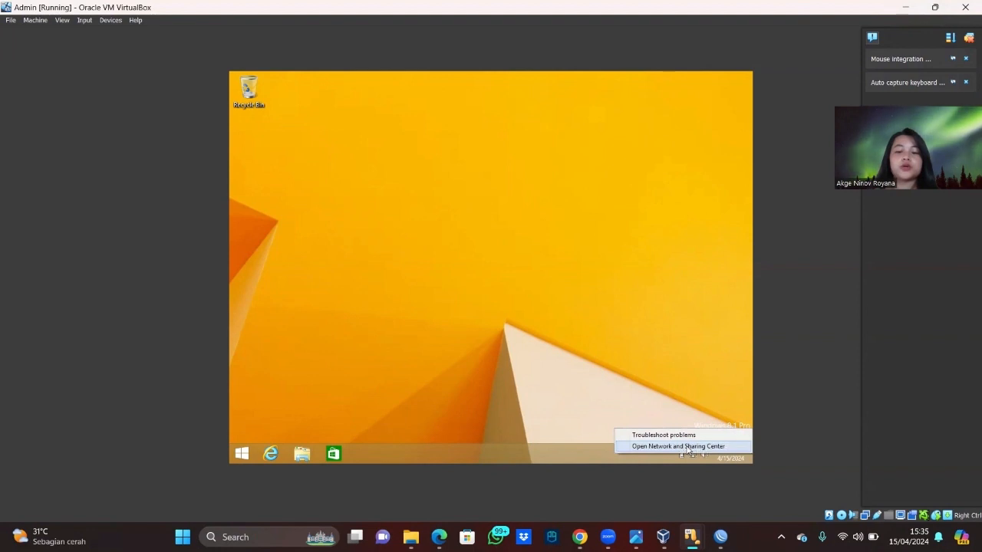
pyautogui.click(687, 447)
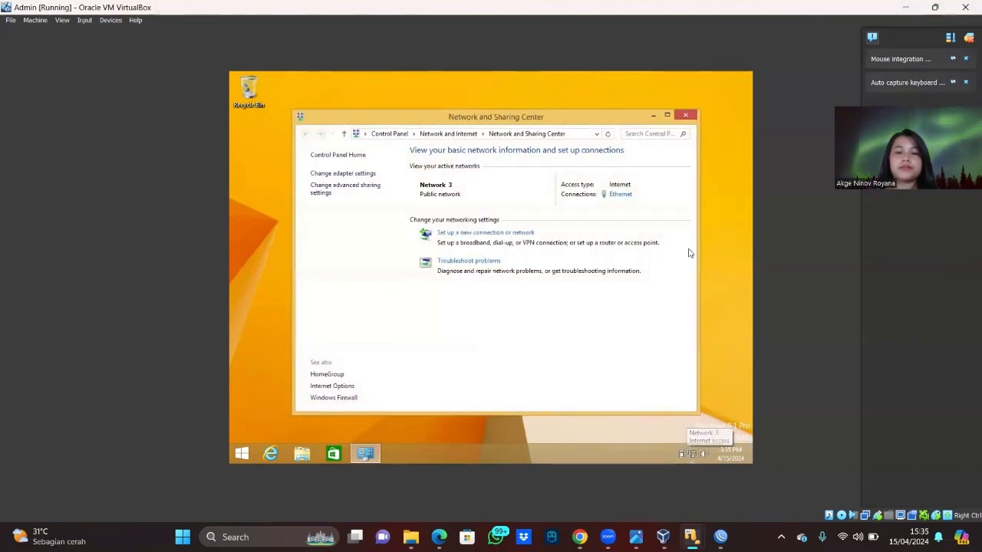
pyautogui.click(620, 195)
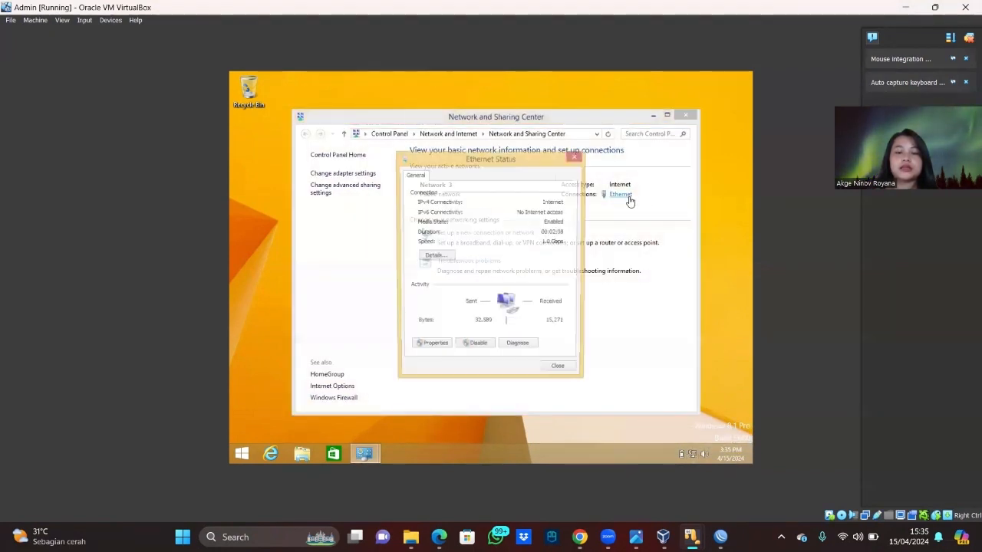
pyautogui.click(433, 258)
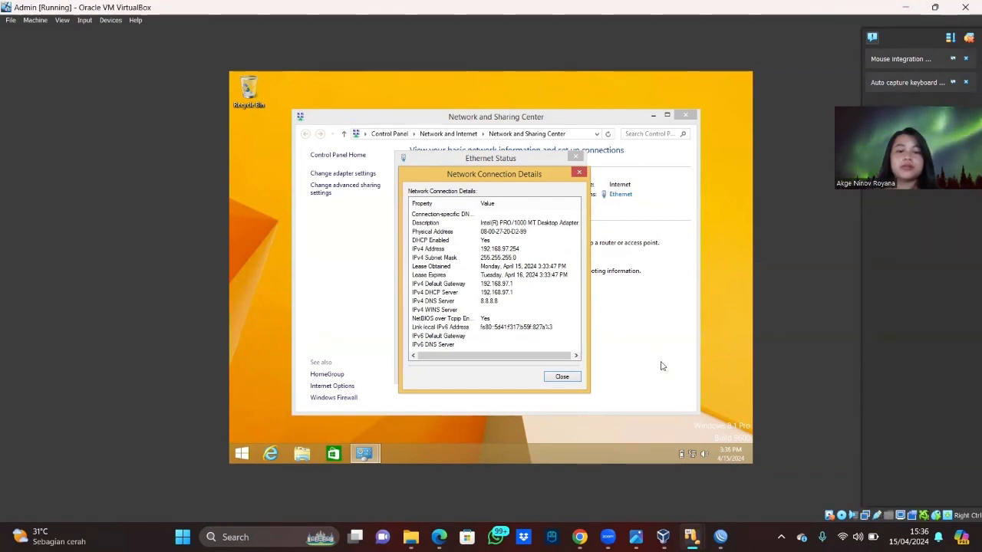
pyautogui.moveTo(691, 537)
pyautogui.click(680, 472)
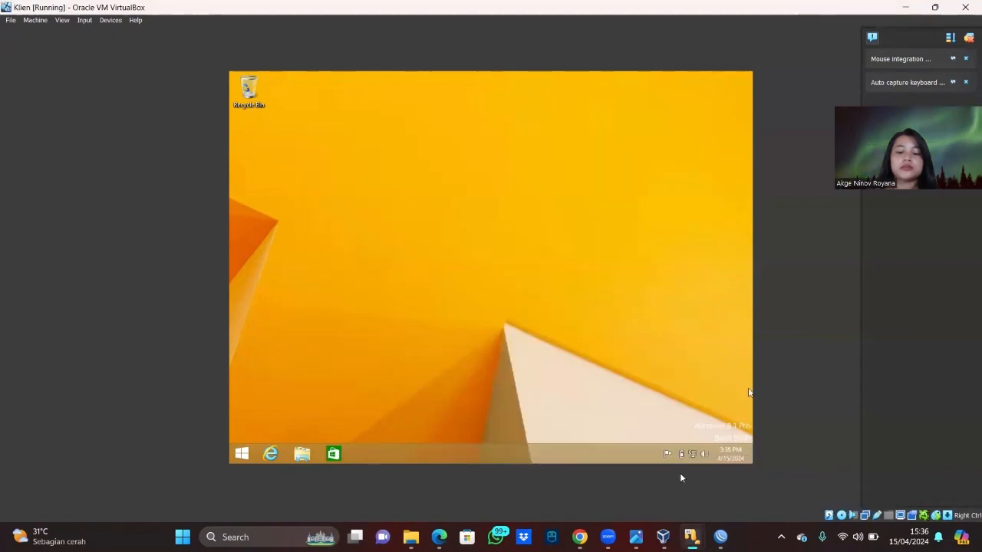
pyautogui.rightClick(692, 454)
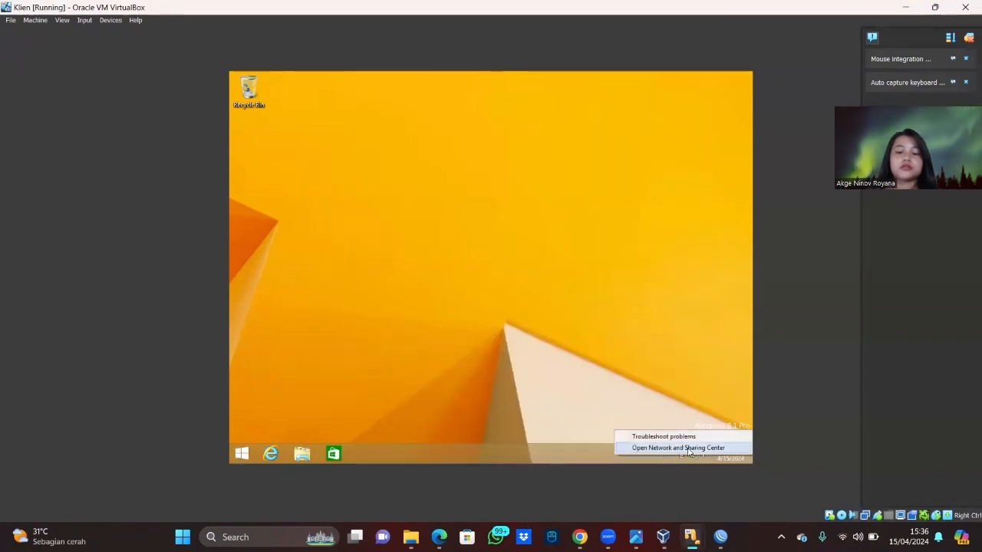
pyautogui.click(689, 449)
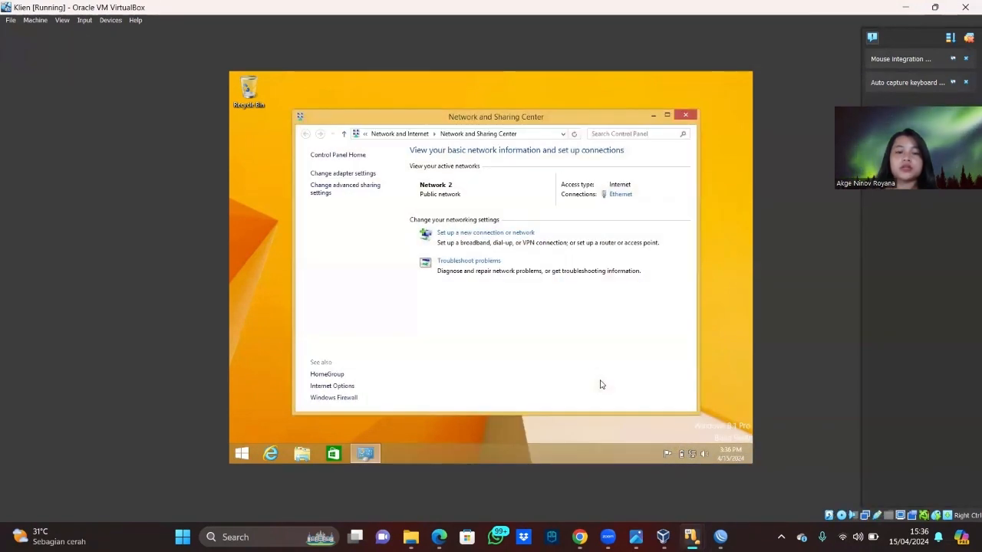
pyautogui.click(616, 197)
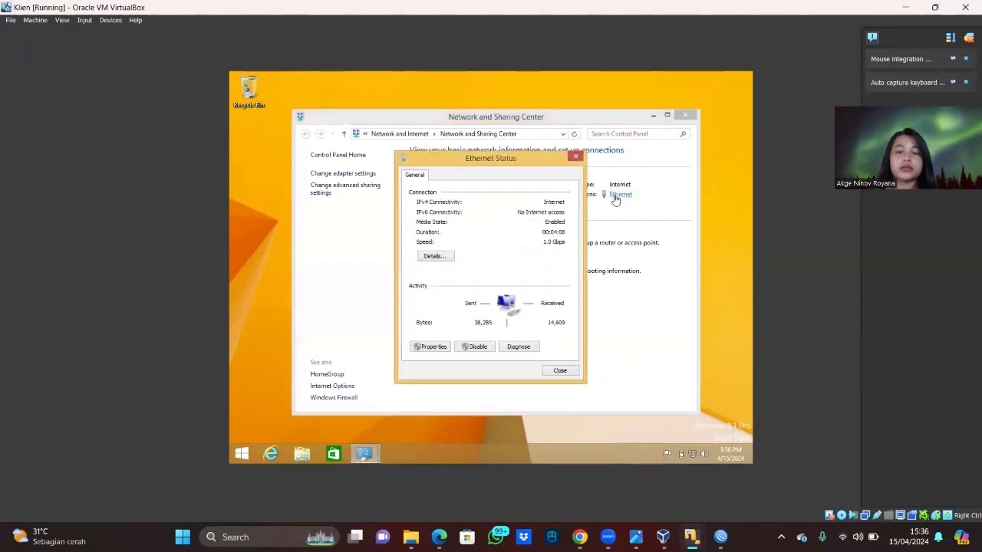
pyautogui.click(450, 257)
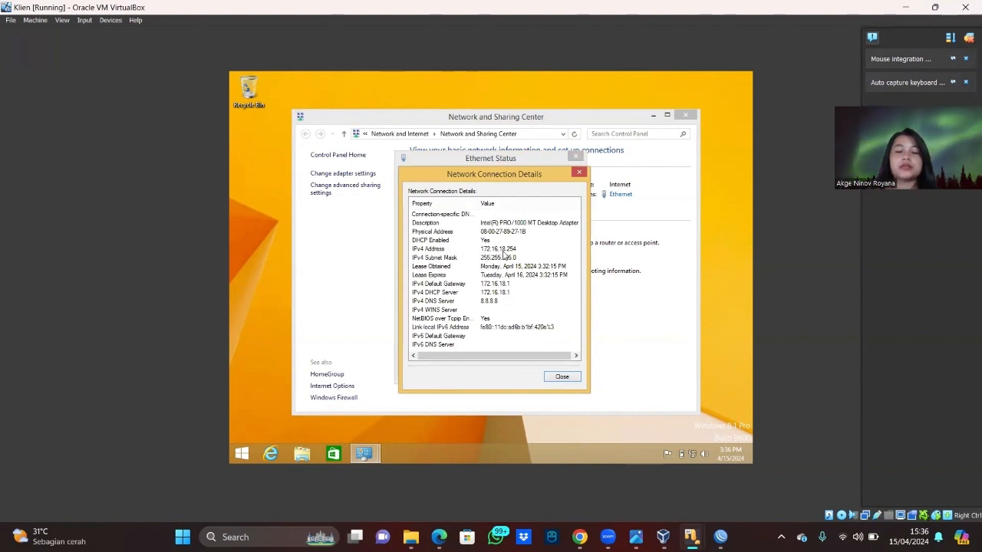
pyautogui.click(561, 377)
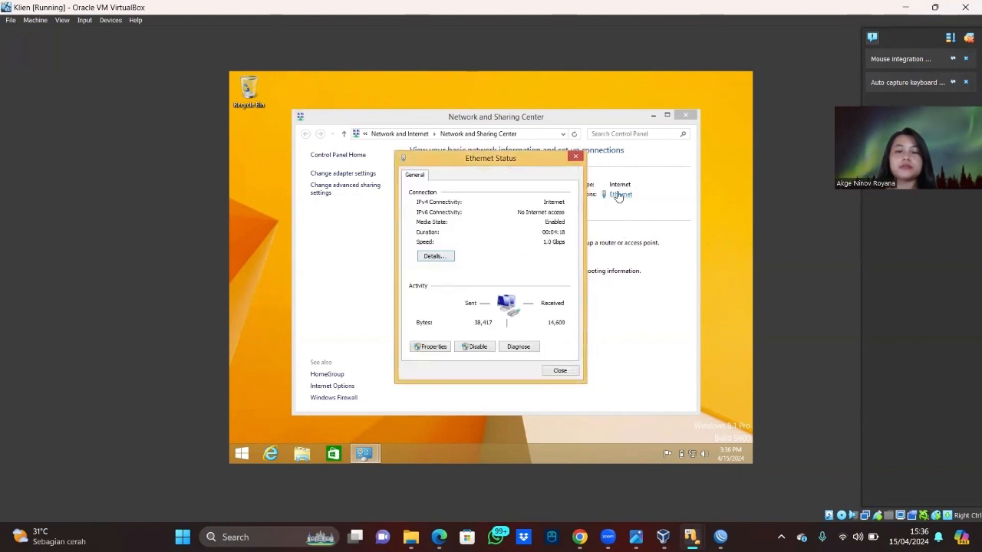
pyautogui.click(576, 157)
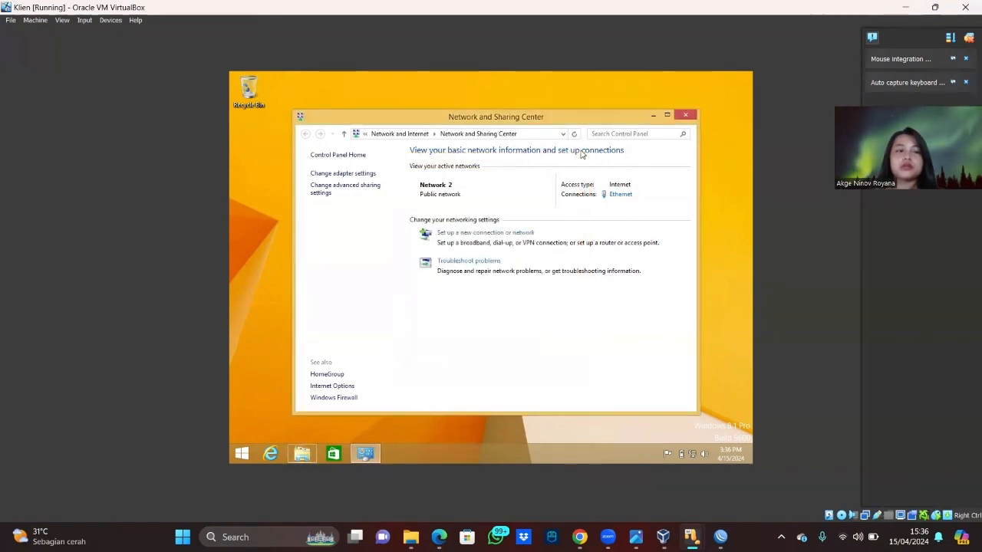
pyautogui.click(685, 115)
pyautogui.moveTo(692, 537)
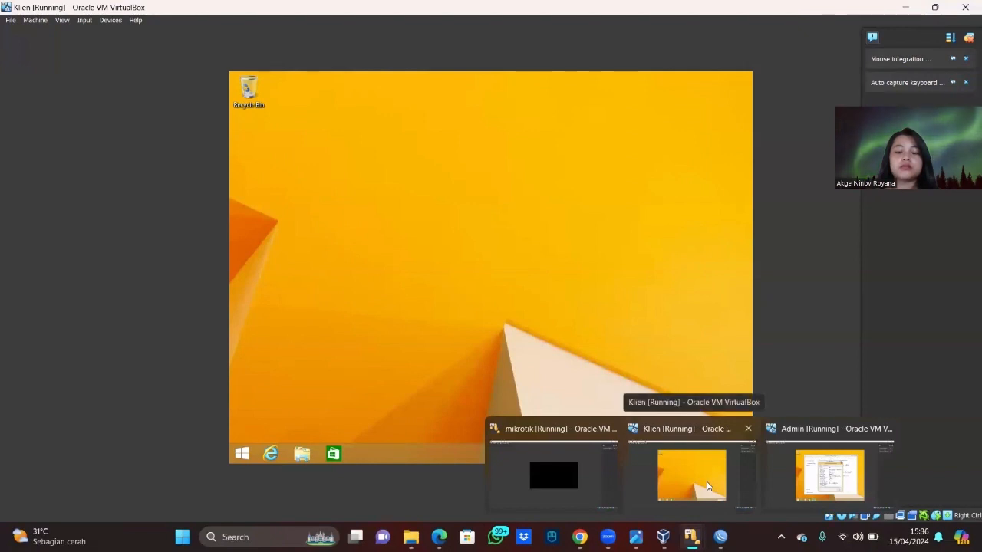
# In the Admin VM, close the network windows and launch Command Prompt via cmd.
pyautogui.click(828, 474)
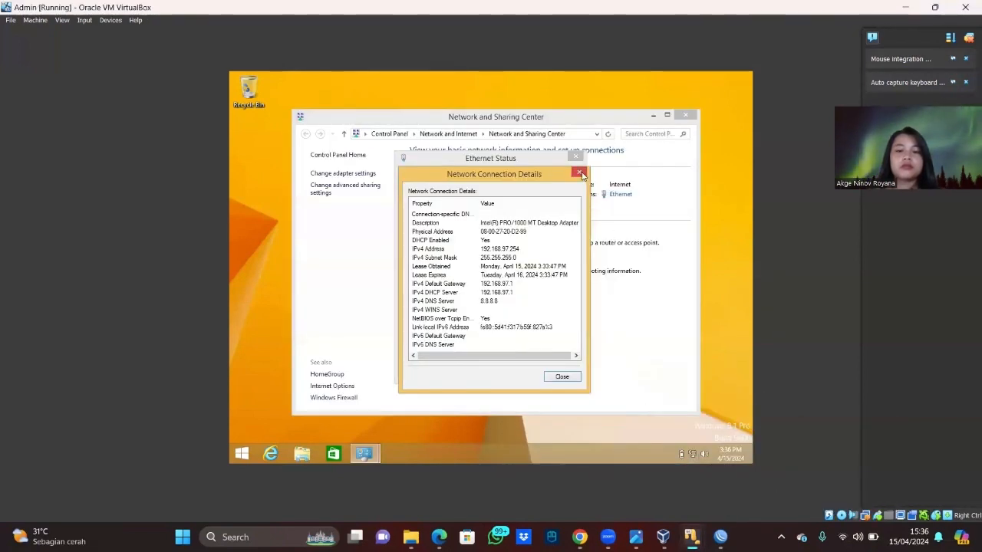
pyautogui.click(580, 173)
pyautogui.click(575, 158)
pyautogui.click(685, 115)
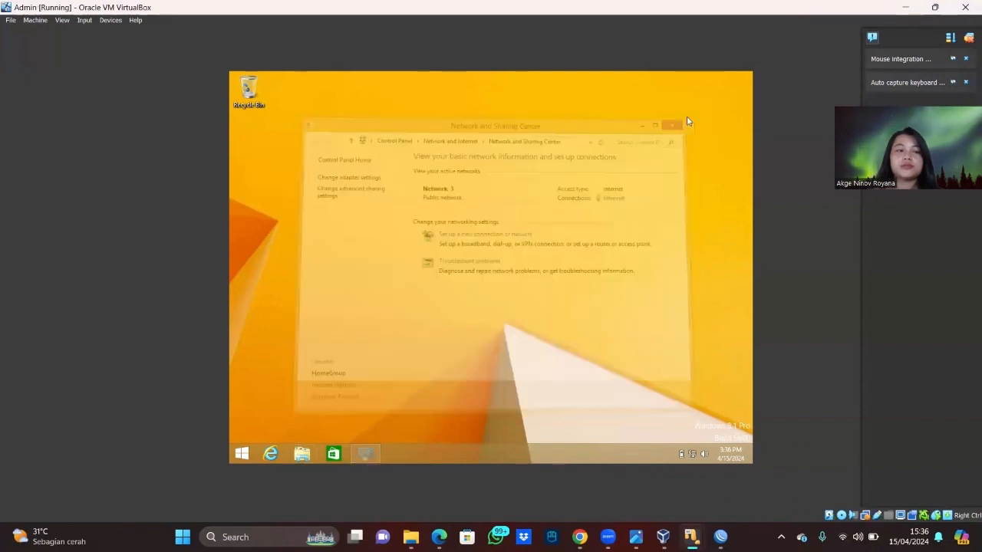
pyautogui.click(241, 454)
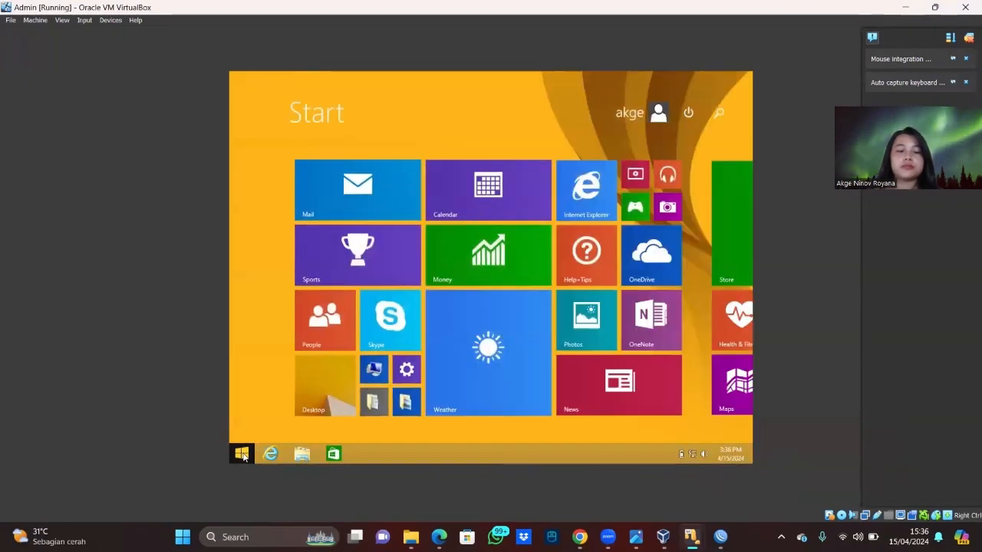
pyautogui.write('cmd')
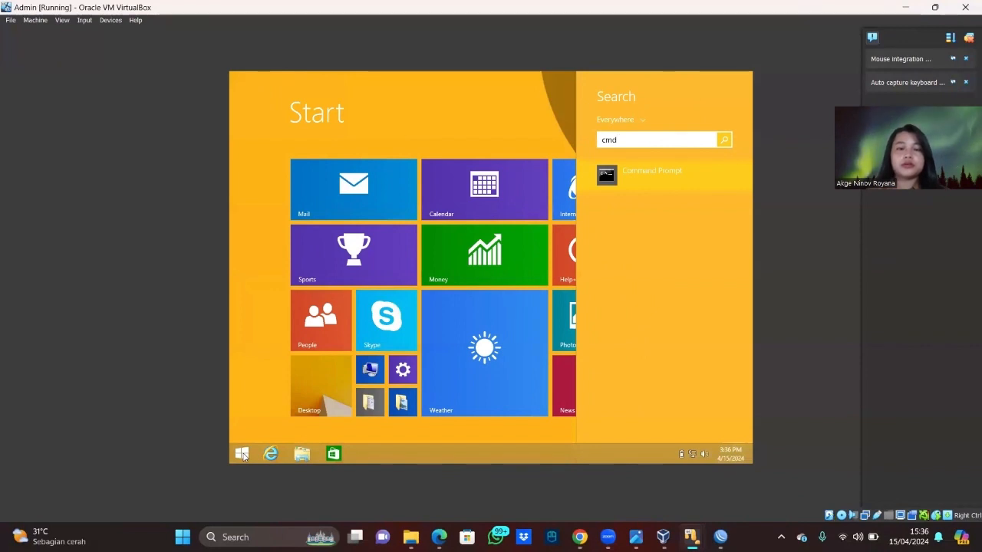
pyautogui.click(244, 457)
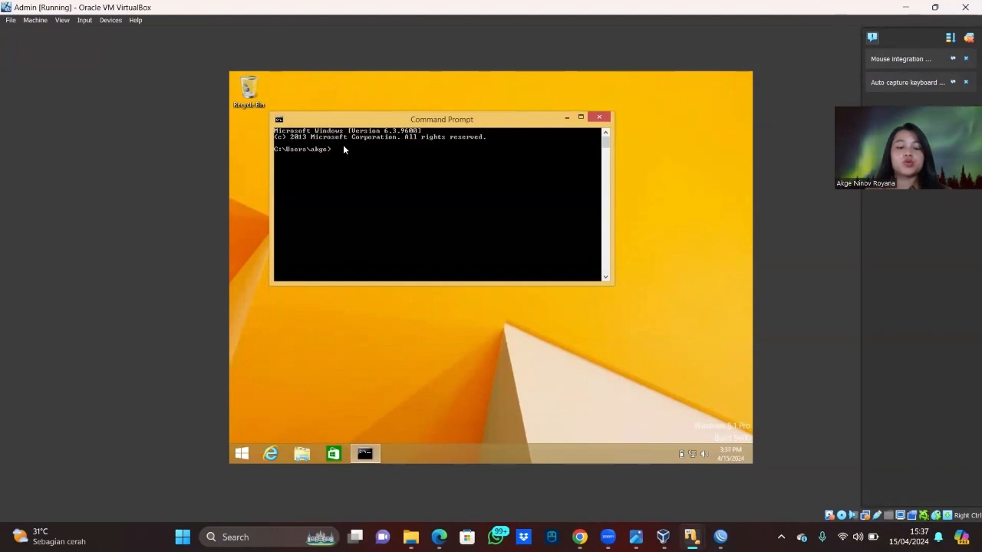
# Ping google.com and gateway 192.168.97.1 from the Admin VM, both with 0% loss.
pyautogui.write('pin')
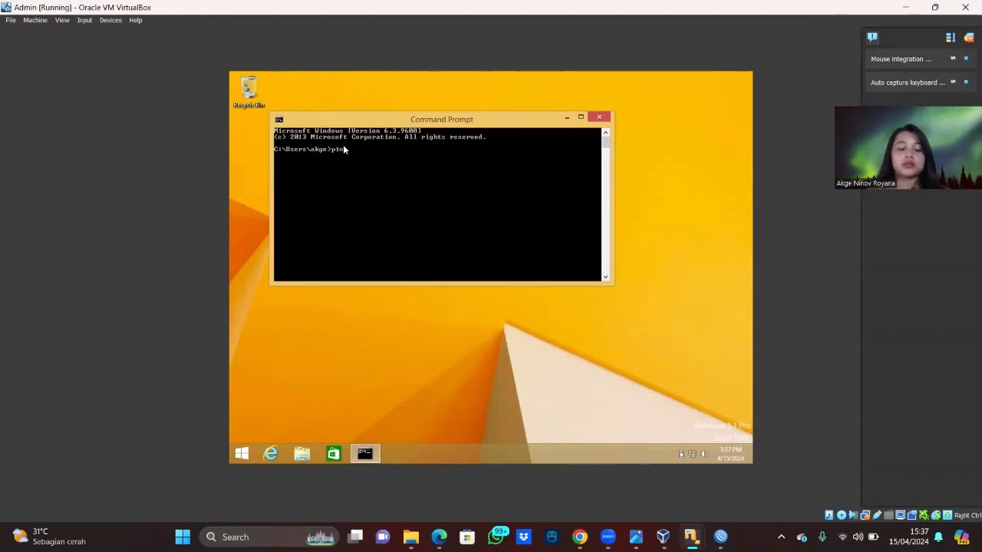
pyautogui.write('g google')
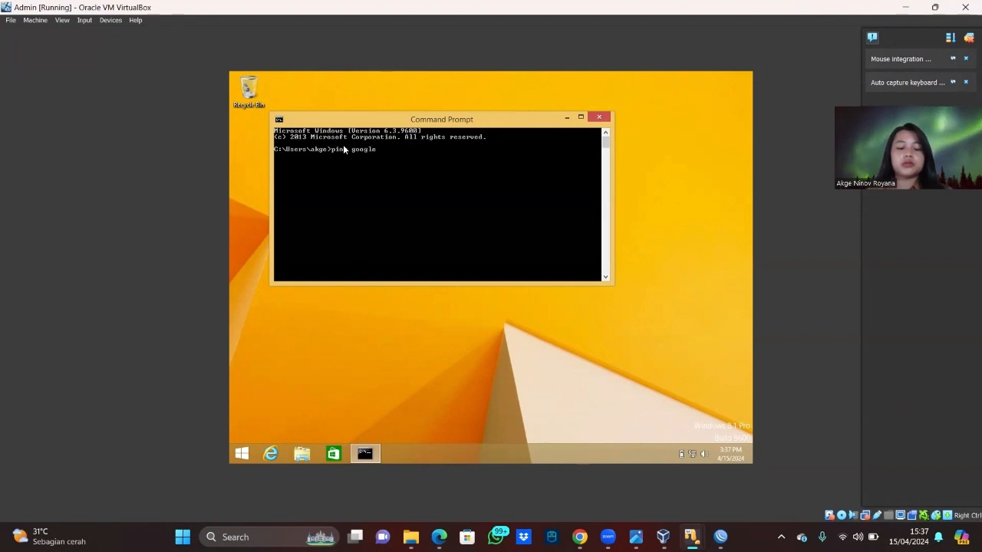
pyautogui.write('.com')
pyautogui.press('Return')
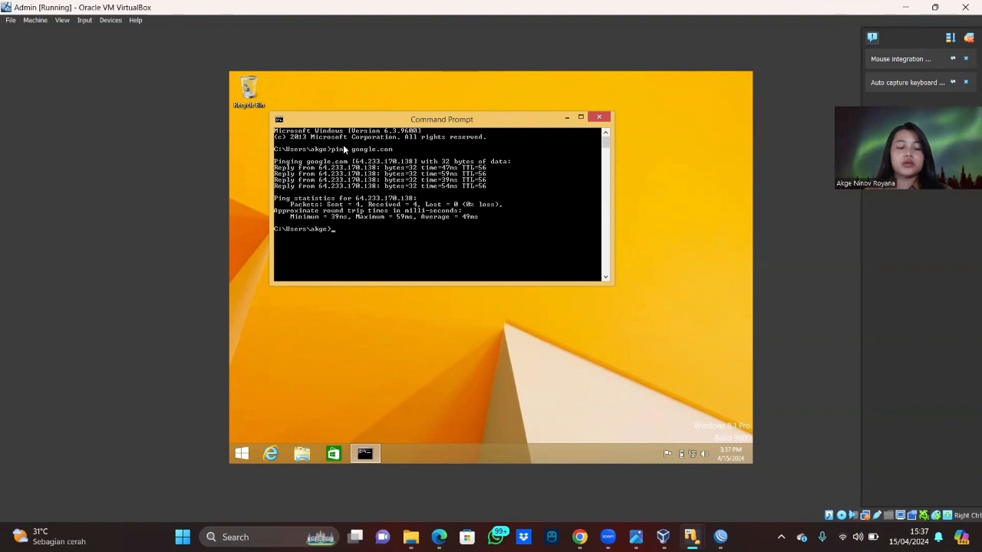
pyautogui.write('ping 1')
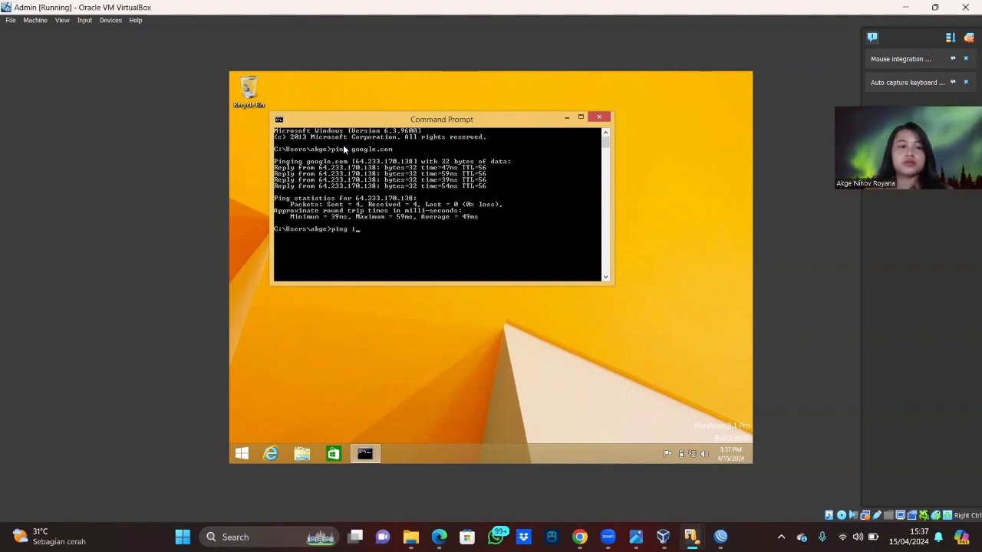
pyautogui.write('92.1')
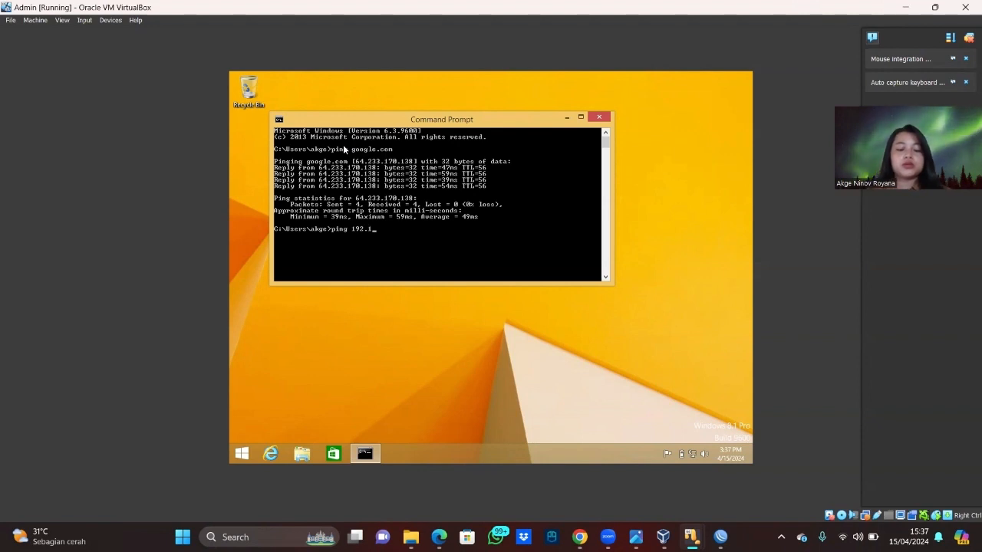
pyautogui.write('68')
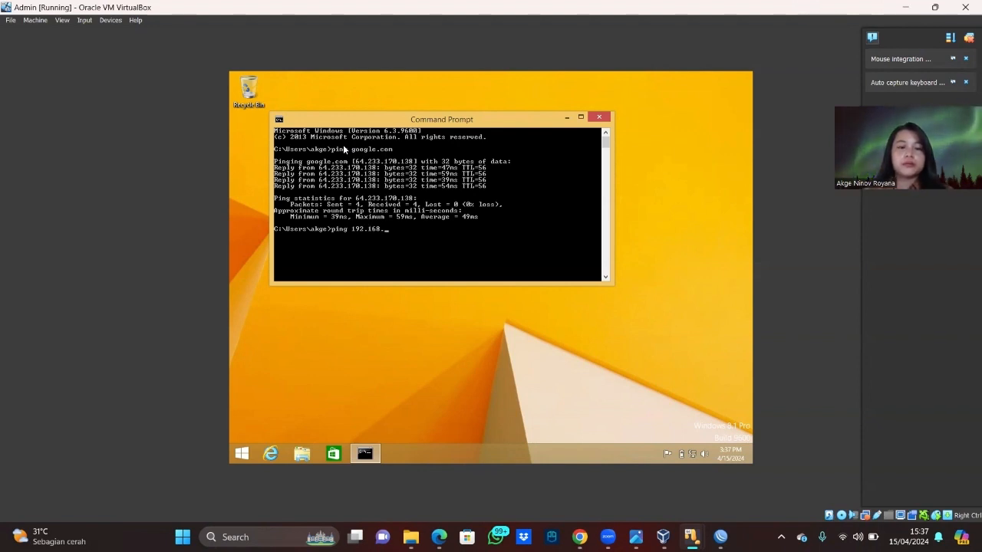
pyautogui.write('.')
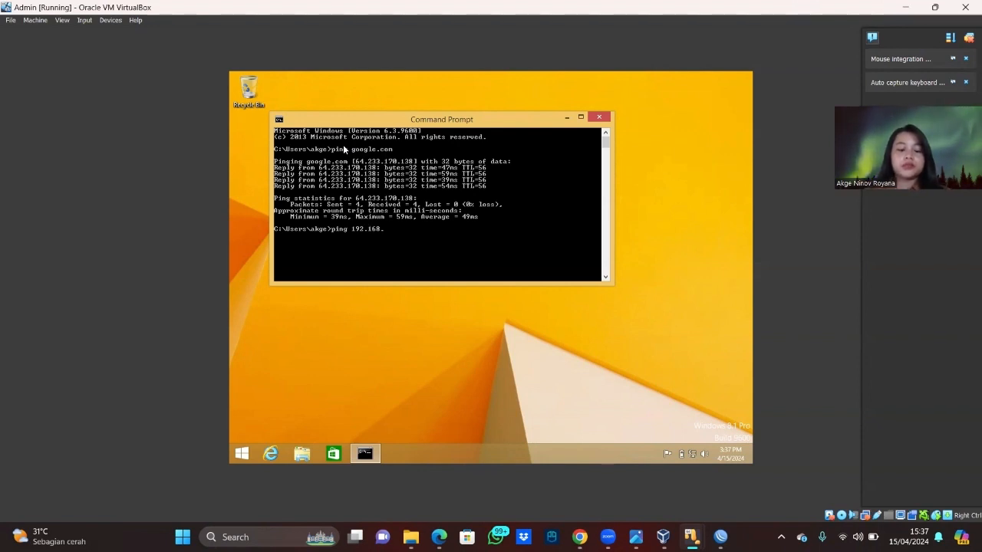
pyautogui.write('97.1')
pyautogui.press('Return')
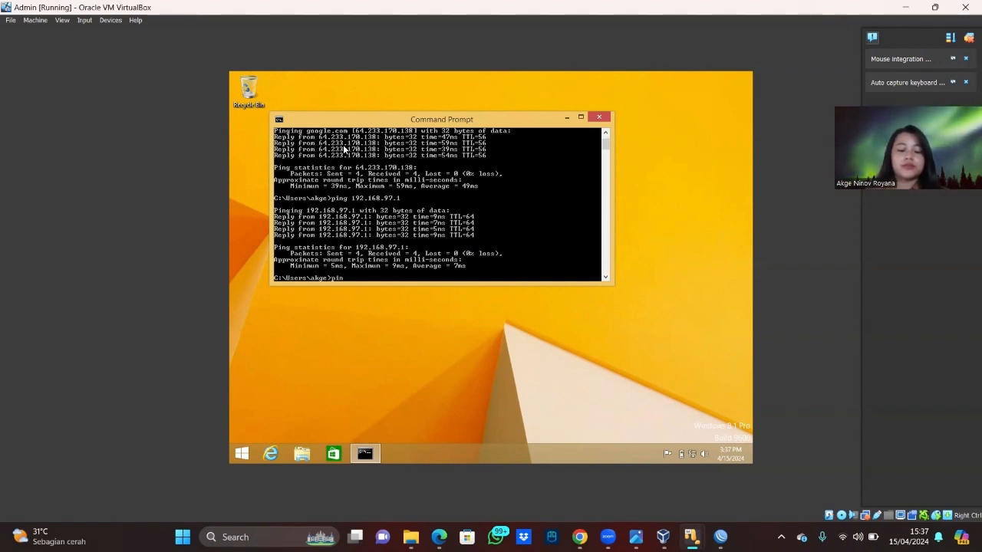
pyautogui.write('g')
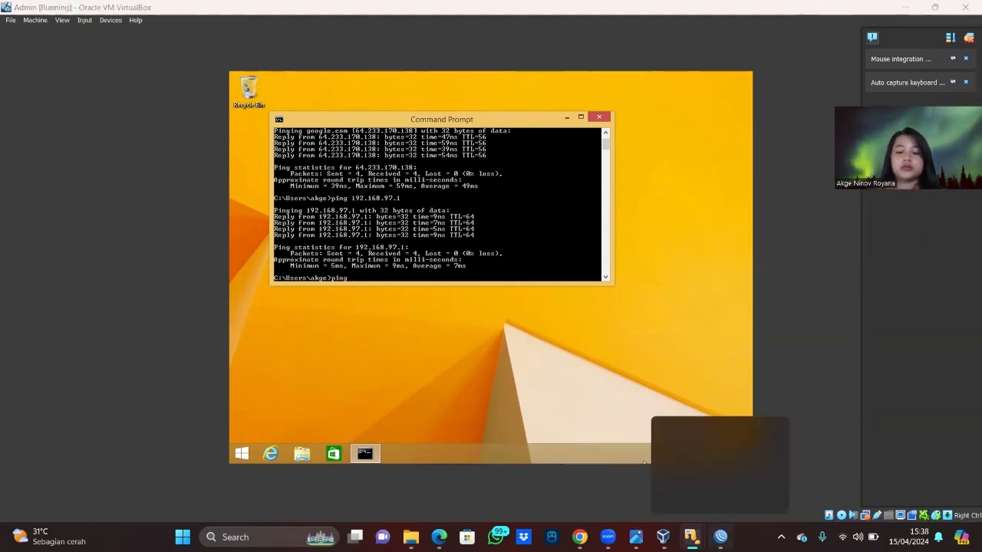
pyautogui.click(721, 537)
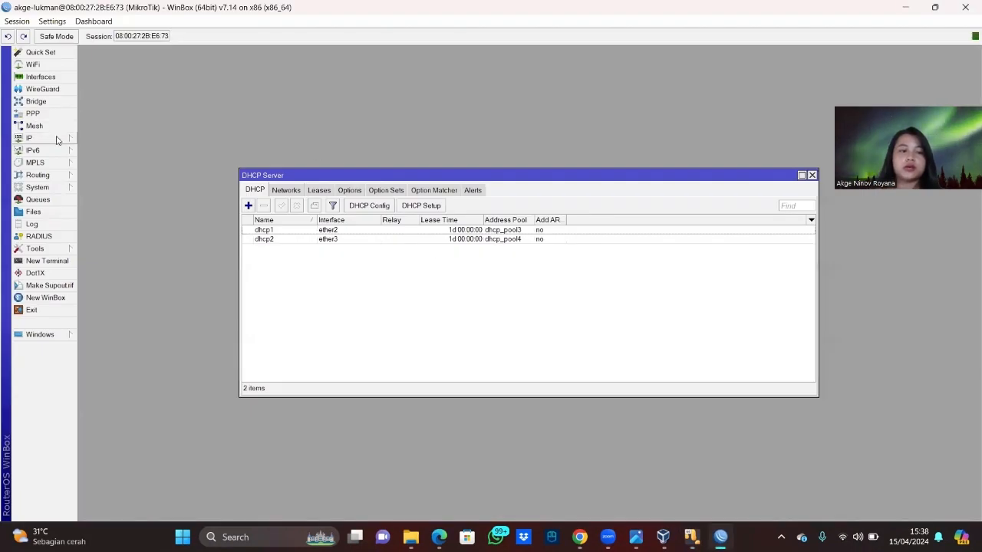
# Review the router's addresses 192.168.97.1, 192.168.0.122 and 172.16.18.1, then minimize WinBox.
pyautogui.click(30, 138)
pyautogui.click(100, 150)
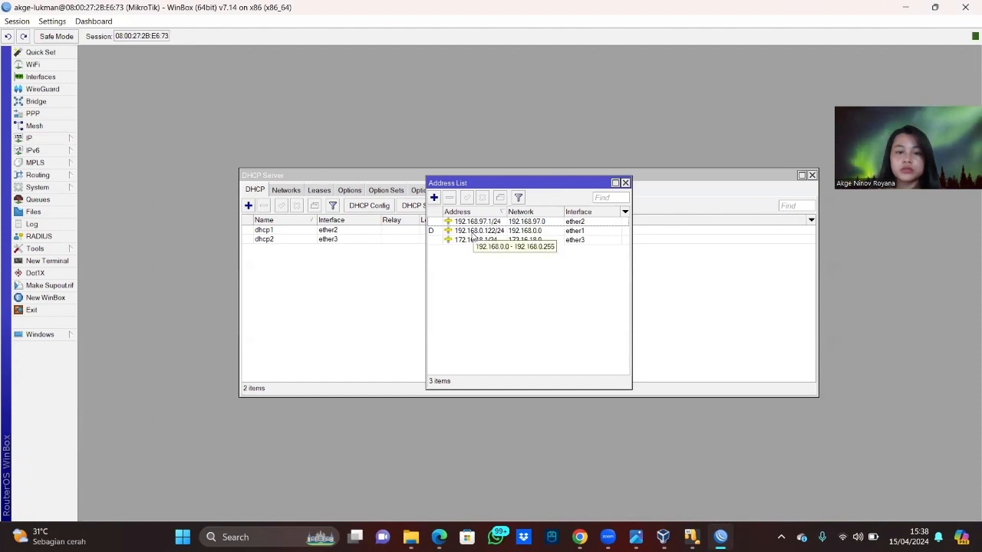
pyautogui.click(905, 6)
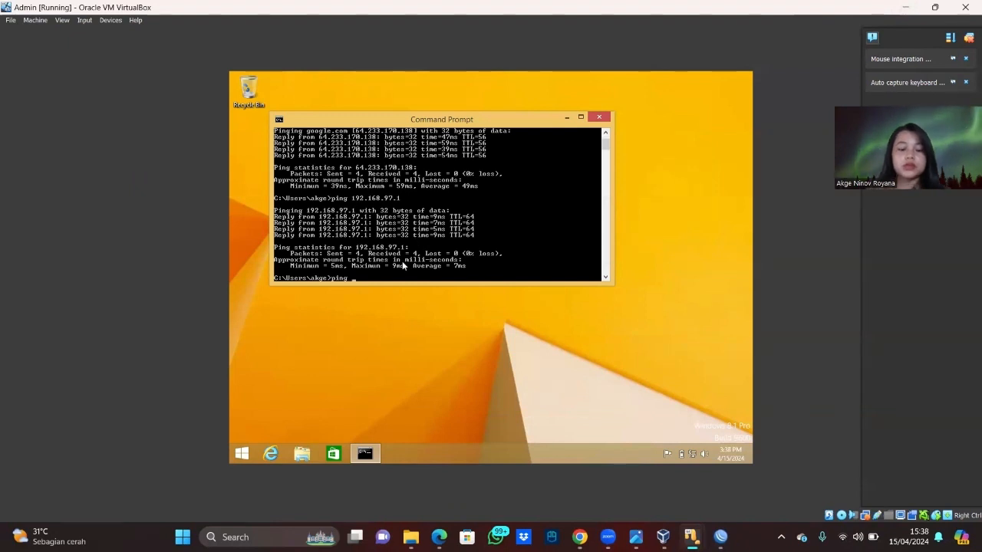
# Ping the router's ether1 address 192.168.0.122 from the Admin VM.
pyautogui.write('92.16')
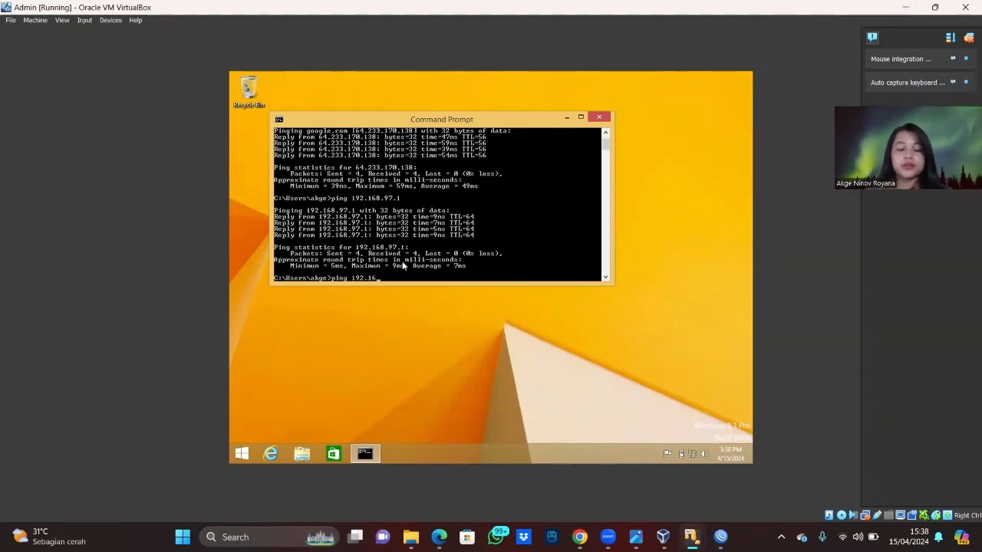
pyautogui.write('8.0.122')
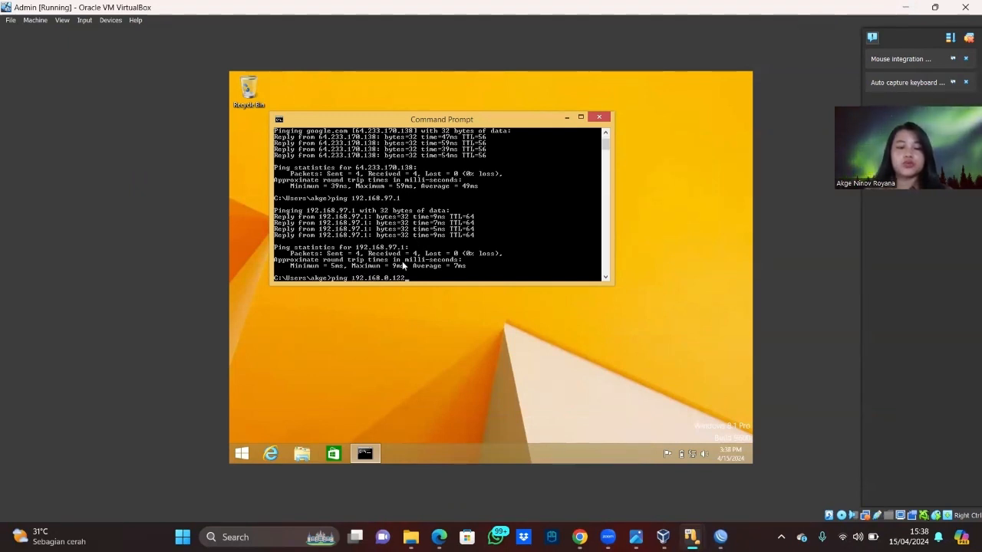
pyautogui.press('Return')
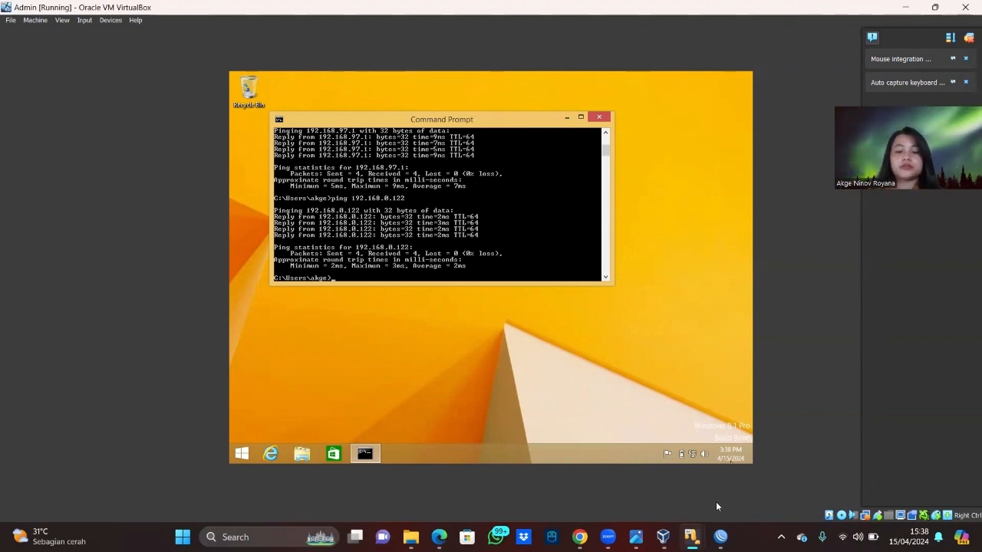
# Switch to the Klien VM and launch Command Prompt via cmd.
pyautogui.moveTo(691, 537)
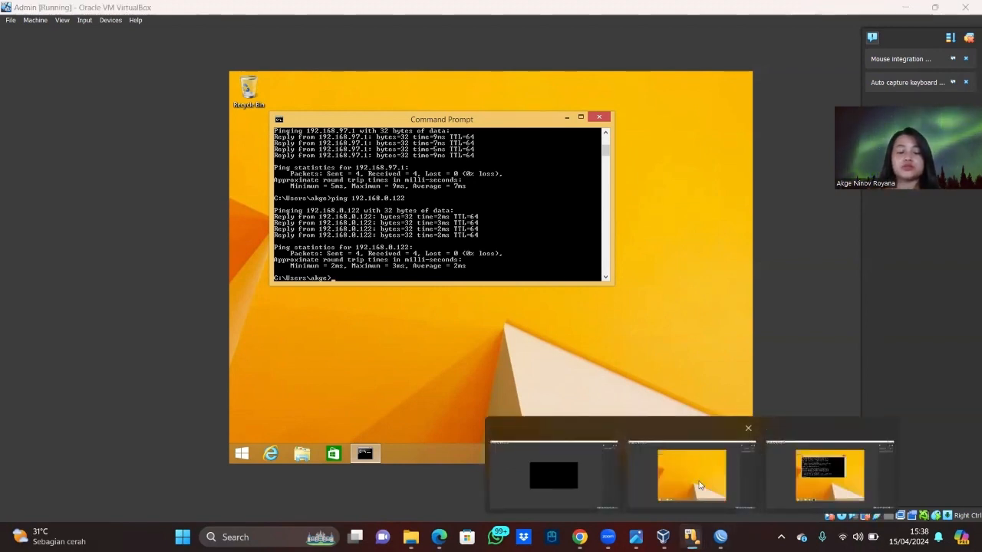
pyautogui.click(691, 471)
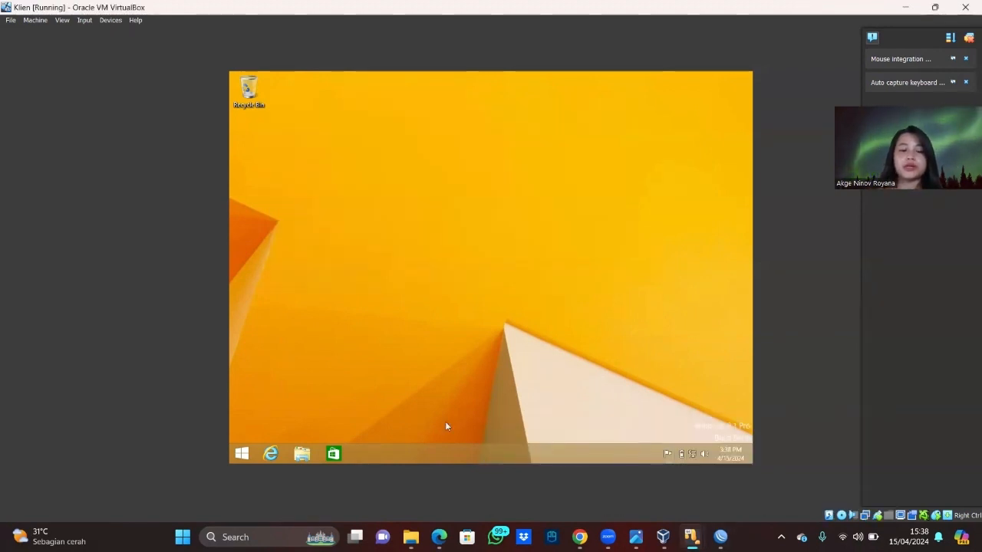
pyautogui.click(242, 453)
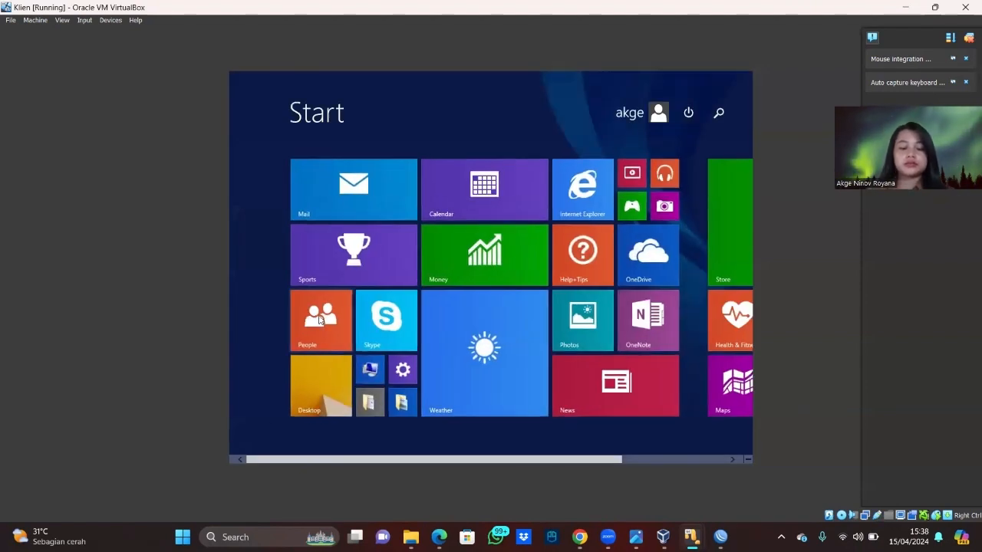
pyautogui.write('cmd')
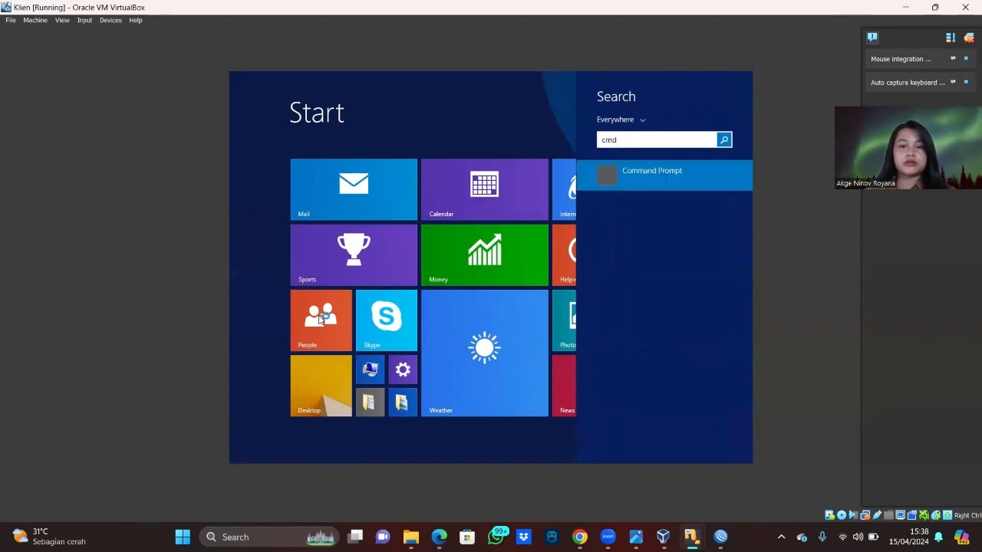
pyautogui.press('Return')
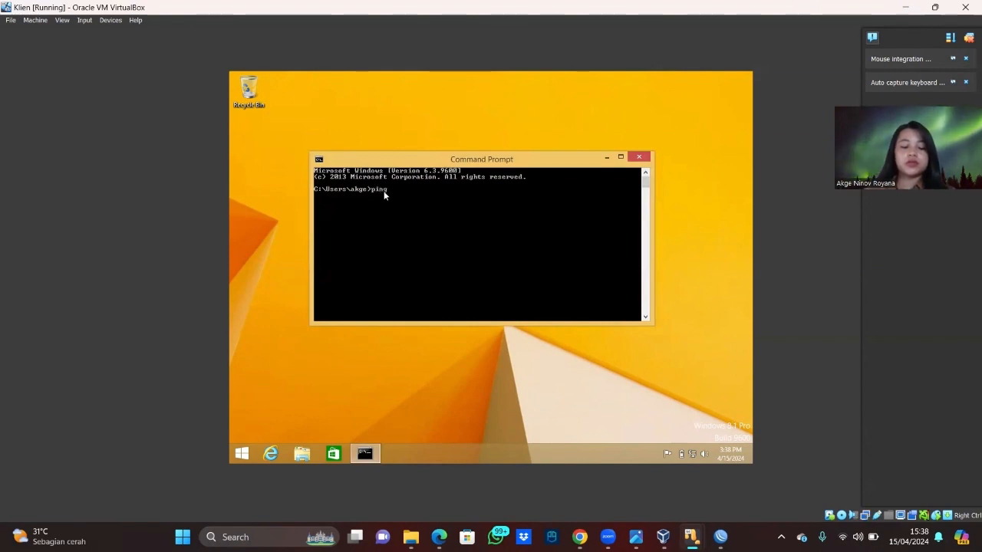
# Ping google.com and gateway 172.16.18.1 from the client, stopping each with Ctrl+C.
pyautogui.write('ping google.com')
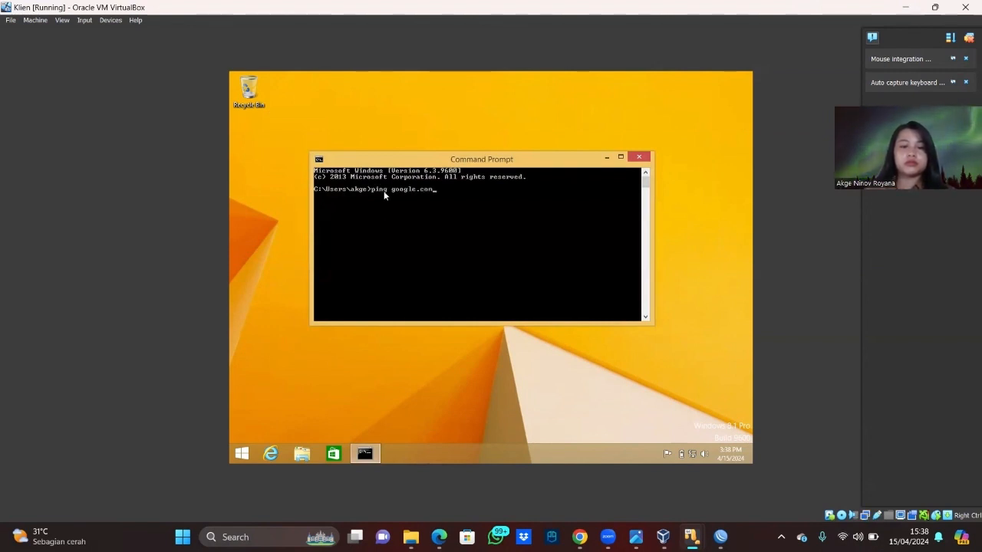
pyautogui.press('Return')
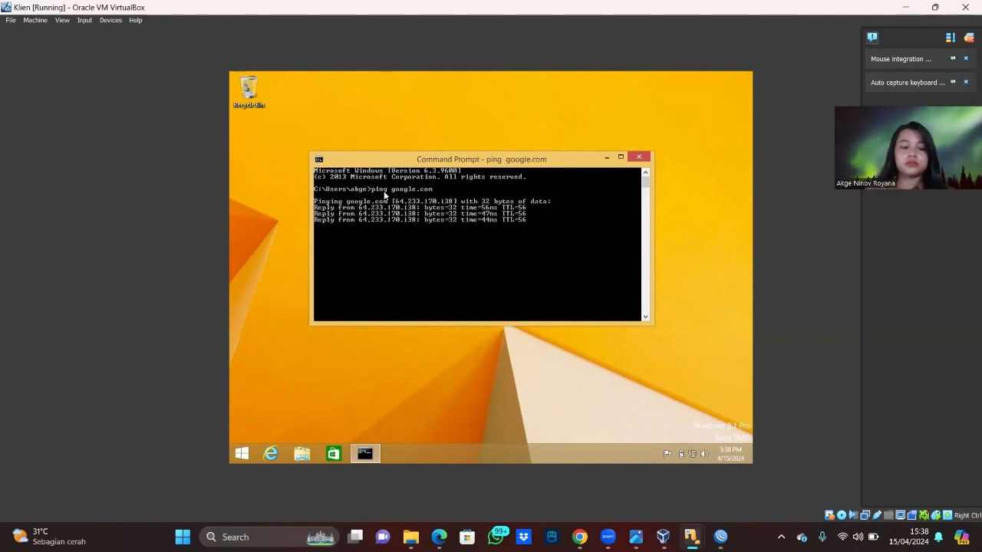
pyautogui.hotkey('ctrl', 'c')
pyautogui.write('p')
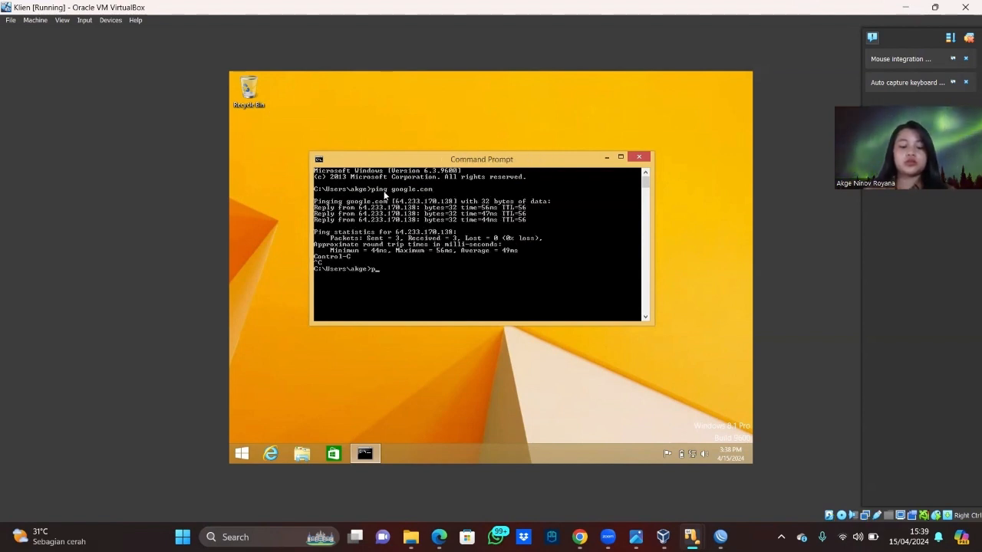
pyautogui.write('in')
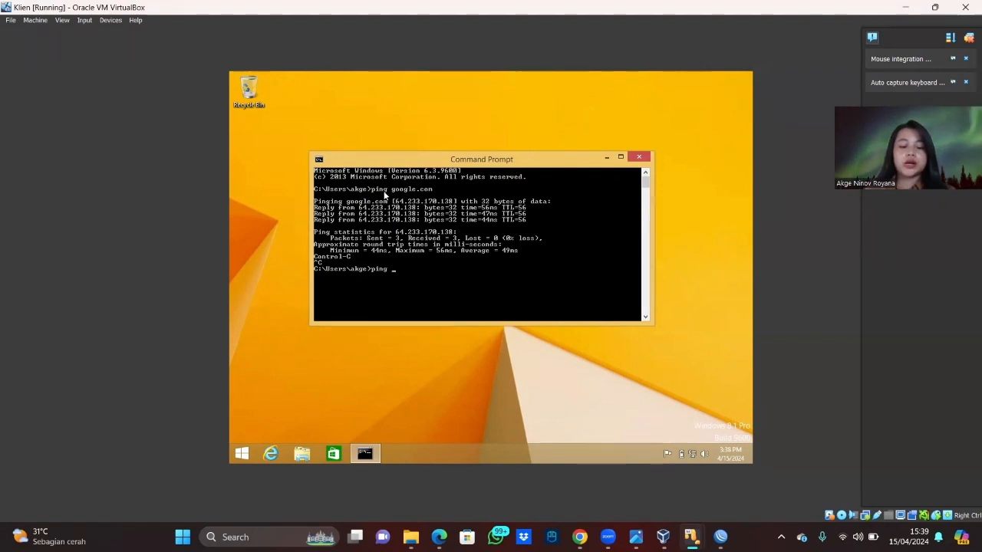
pyautogui.write('g ')
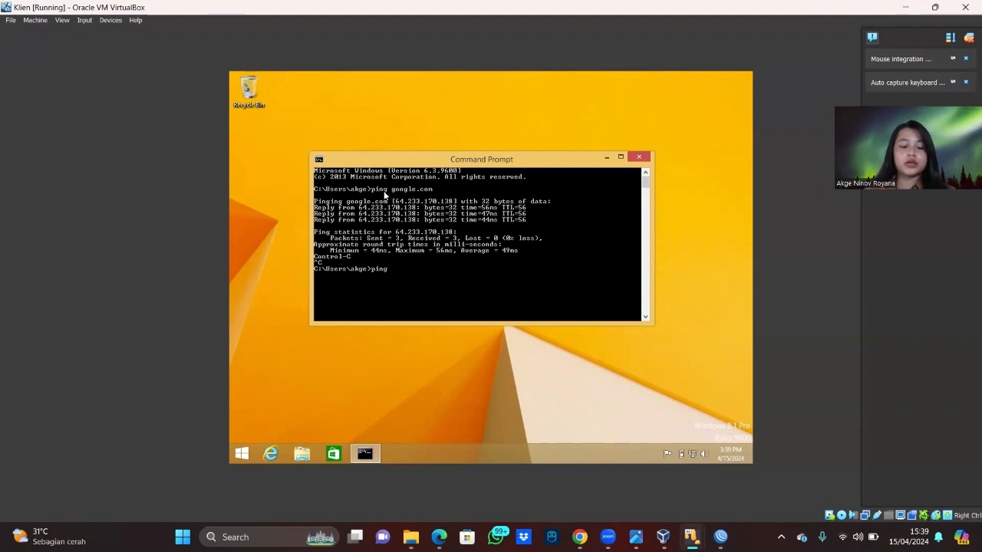
pyautogui.write('172.1')
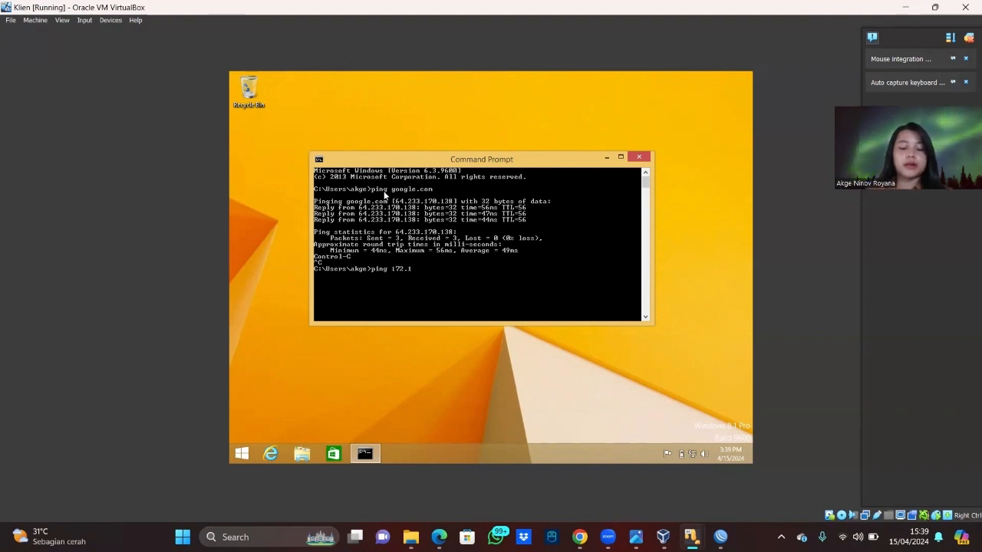
pyautogui.write('6.18.')
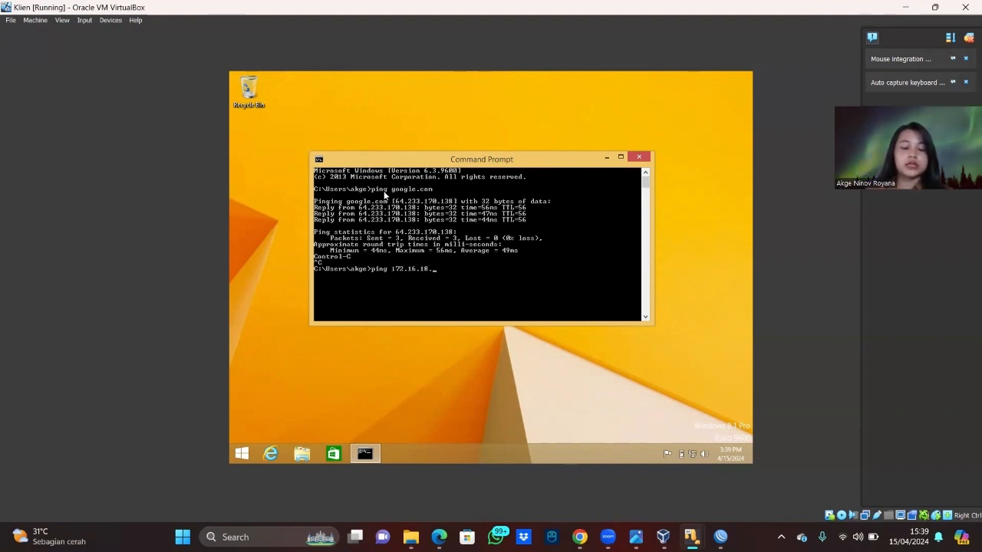
pyautogui.write('1')
pyautogui.press('Return')
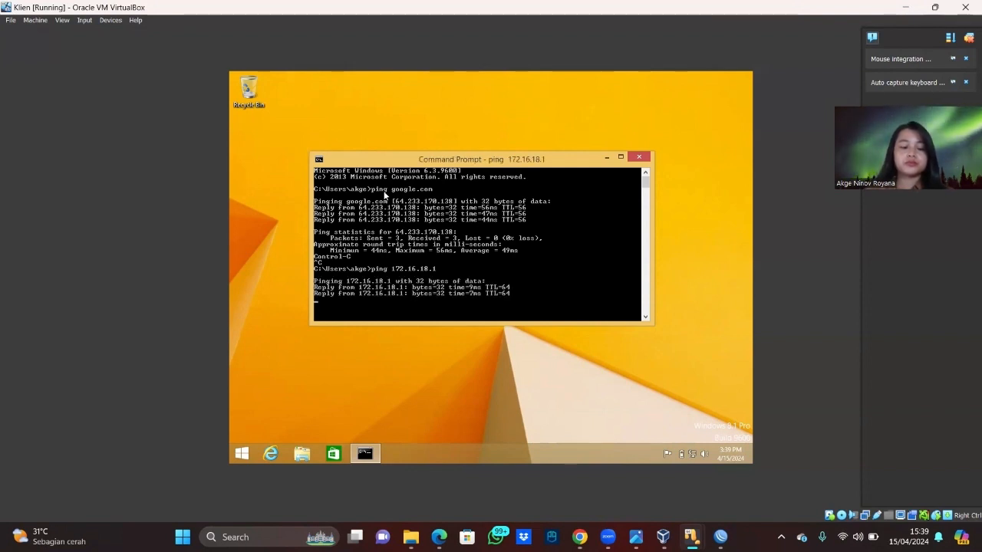
pyautogui.hotkey('ctrl', 'c')
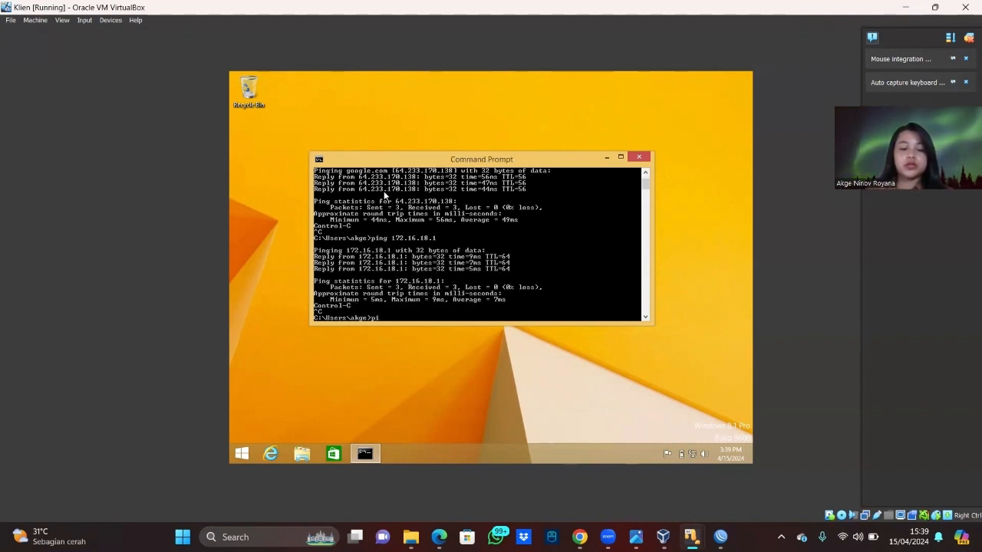
# Ping 192.168.0.122 from the client, review the replies, and close Command Prompt.
pyautogui.write('ping')
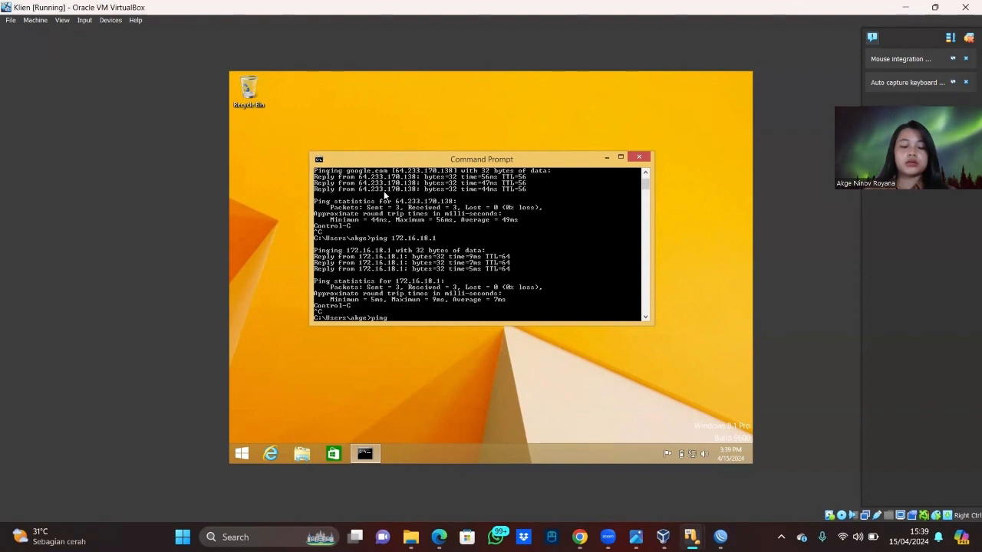
pyautogui.write('192')
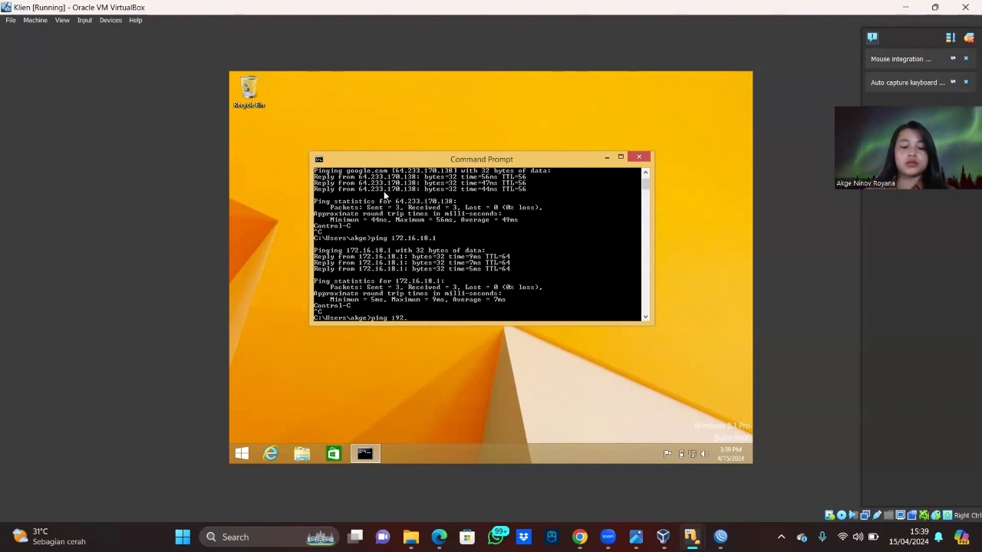
pyautogui.write('.168.0')
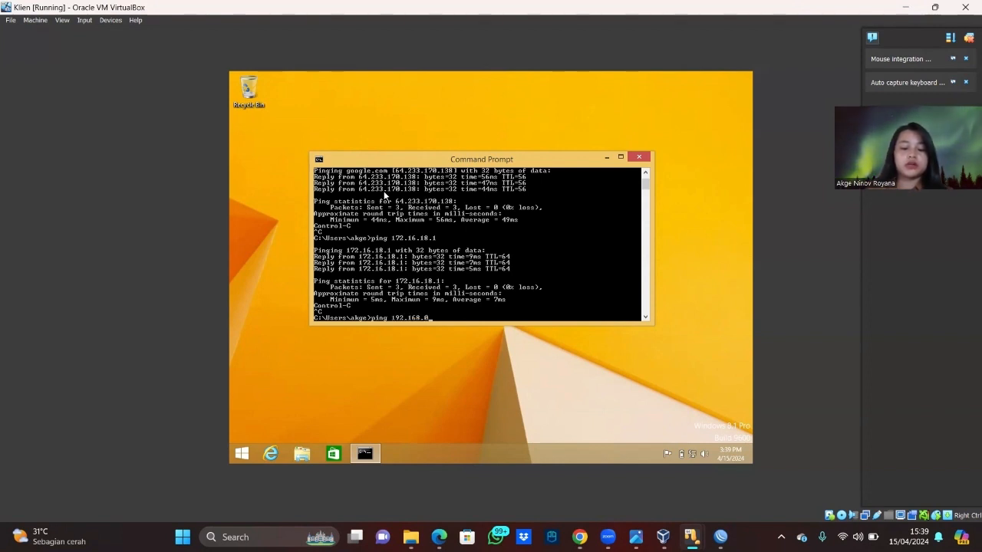
pyautogui.write('.122')
pyautogui.press('Return')
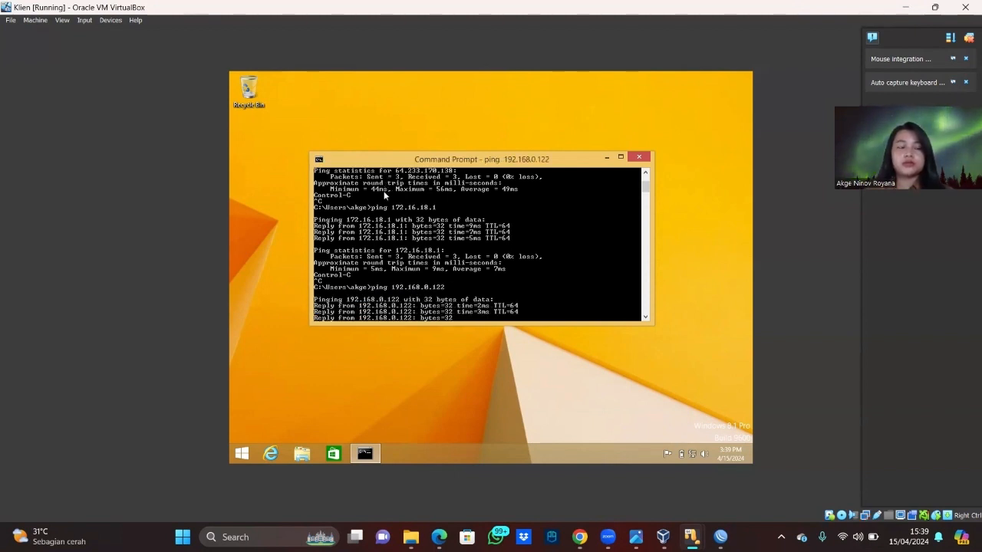
pyautogui.scroll(6, 385, 195)
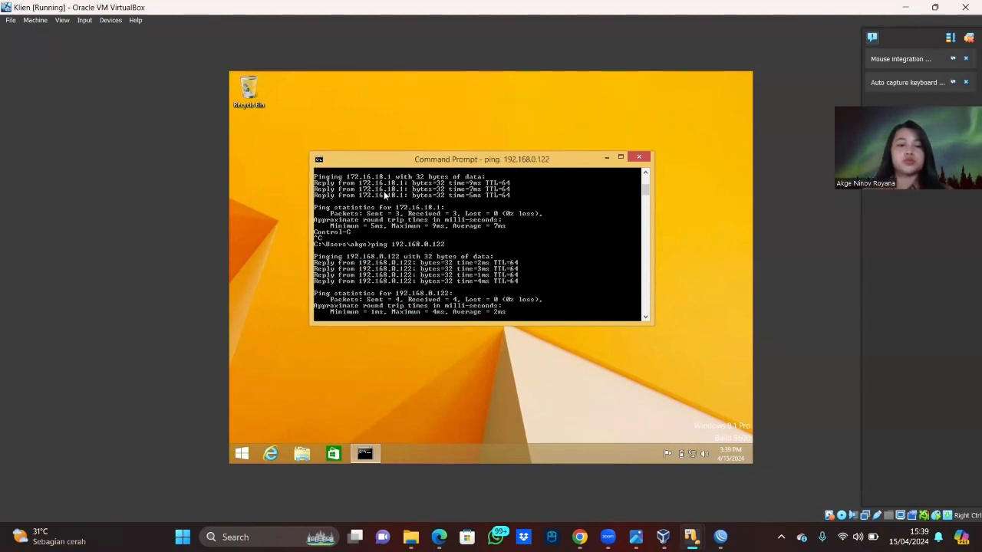
pyautogui.scroll(-3, 385, 195)
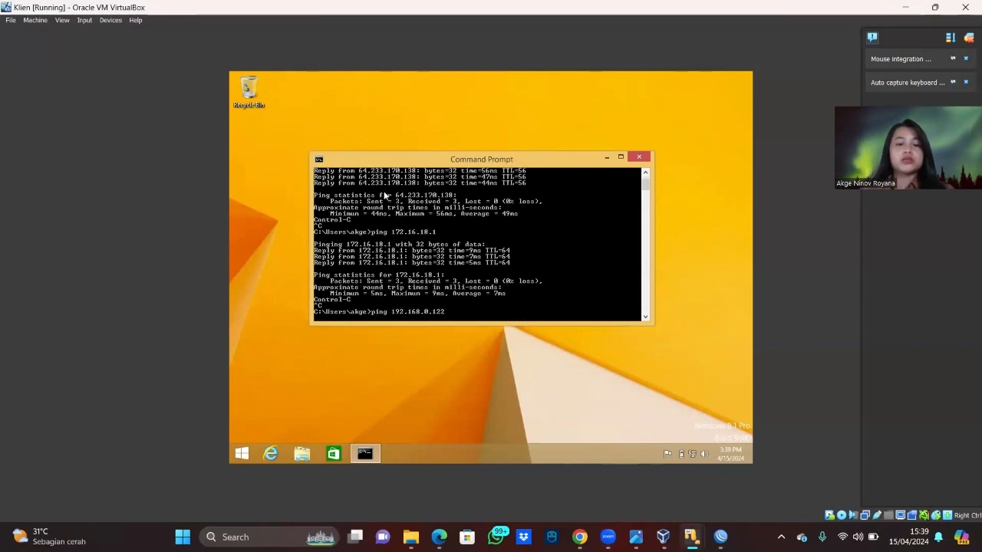
pyautogui.scroll(-1, 385, 196)
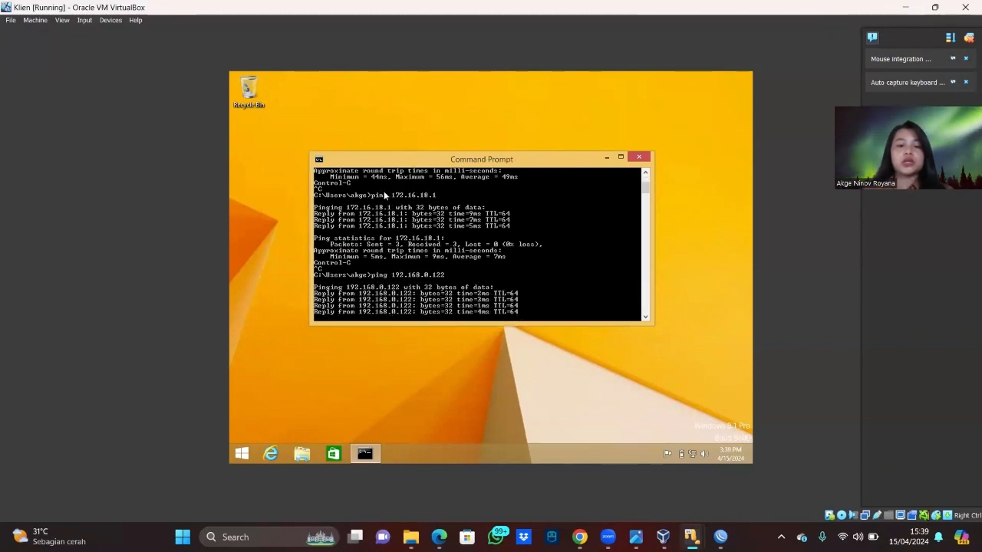
pyautogui.scroll(-2, 385, 196)
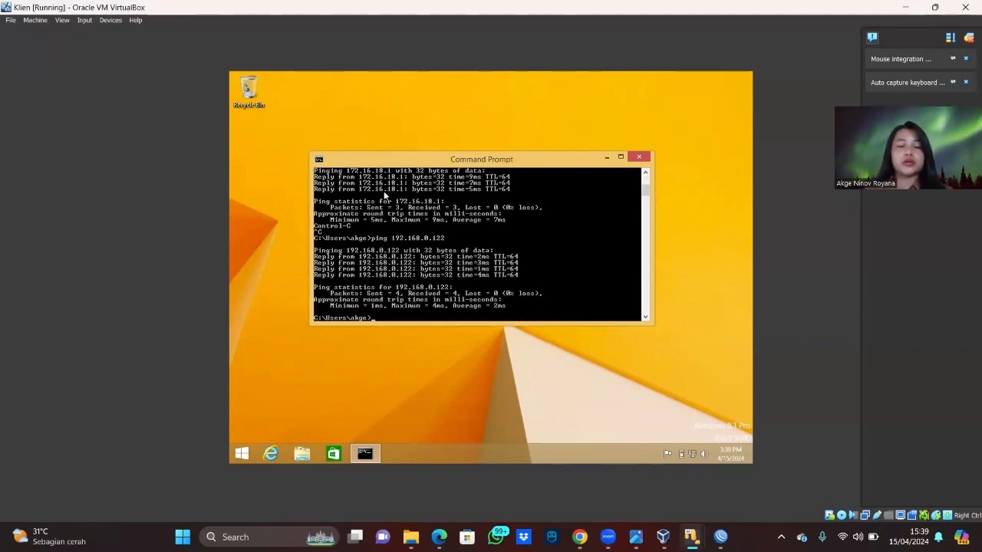
pyautogui.click(641, 158)
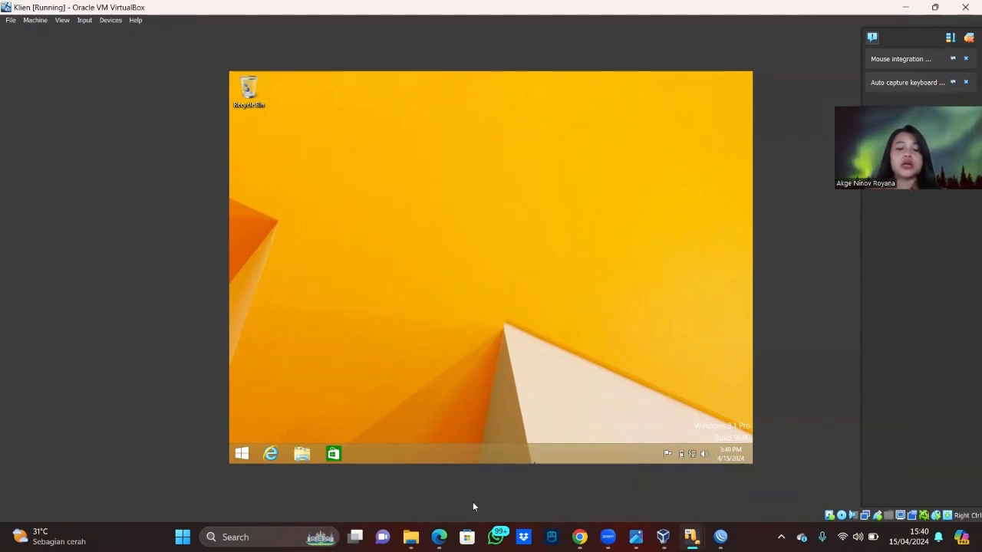
# Bring the task PDF in Edge to the front.
pyautogui.click(439, 537)
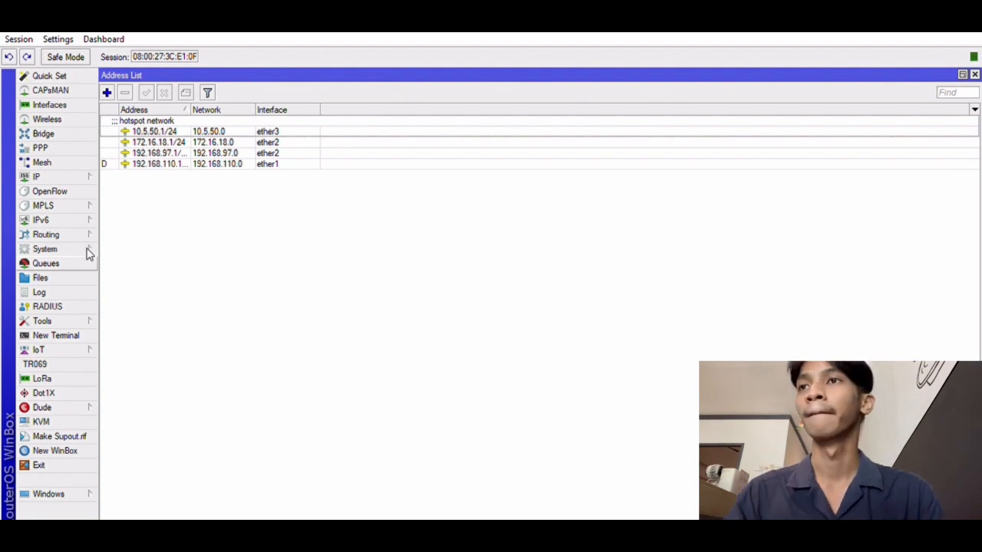
# Create a new simple queue named 'limit ether 2' targeting 197.168.97.0/24.
pyautogui.click(46, 263)
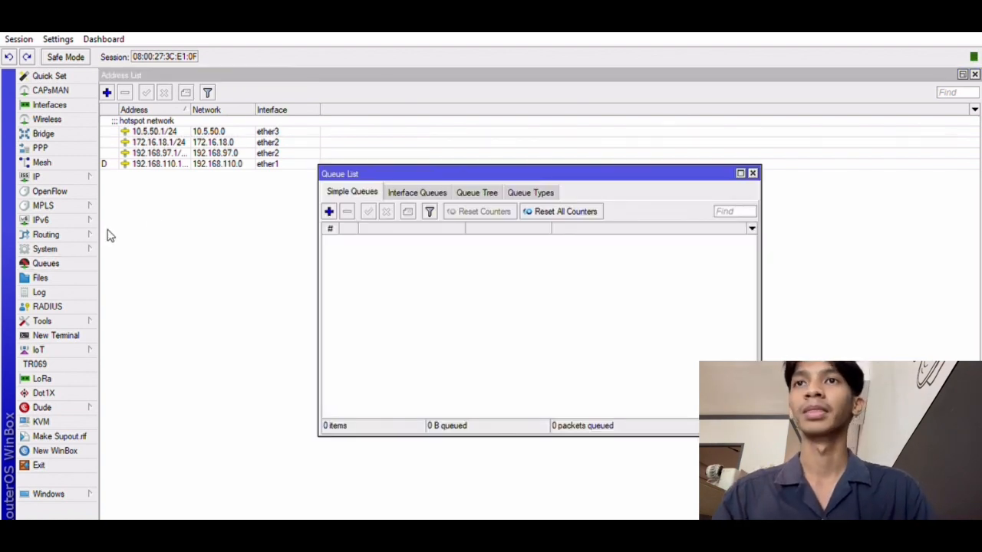
pyautogui.click(327, 213)
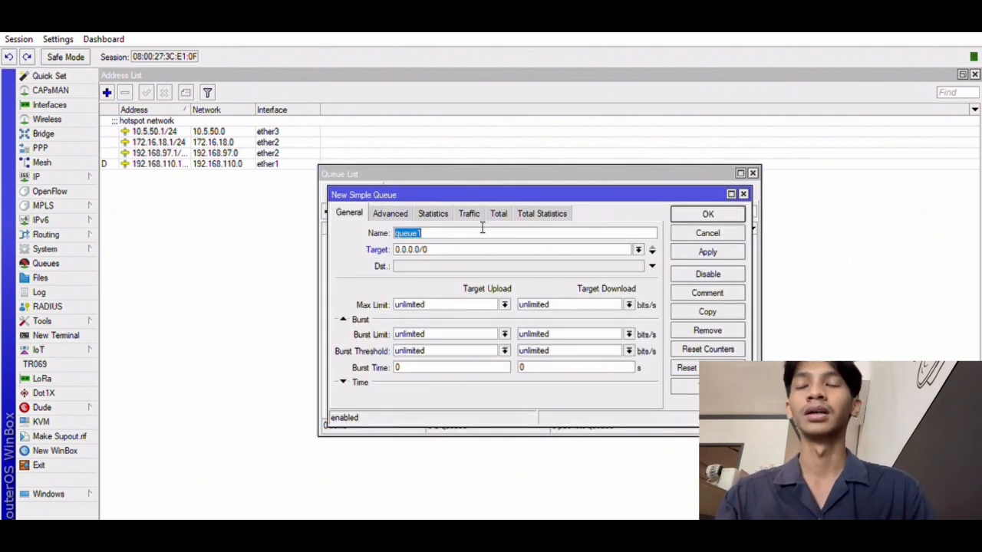
pyautogui.press('BackSpace')
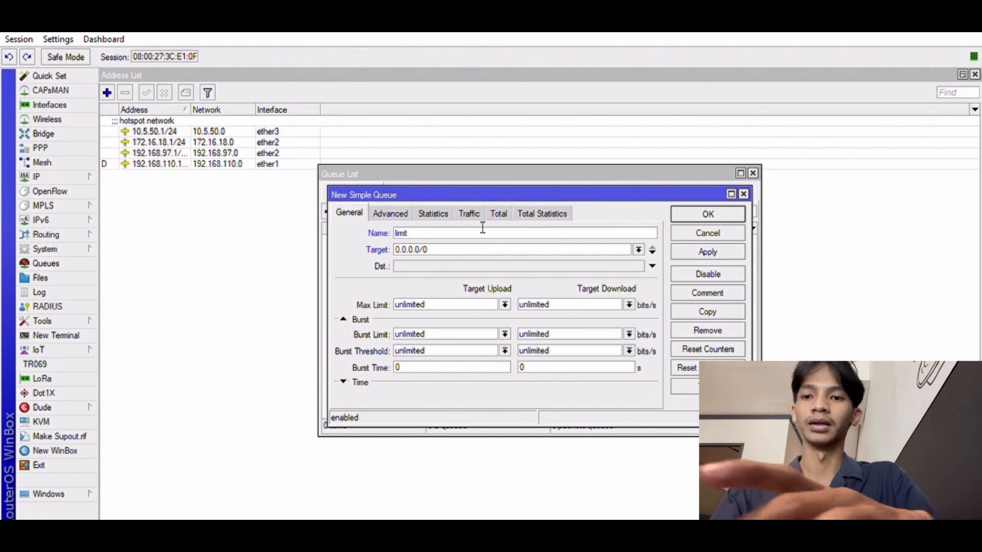
pyautogui.write('limit ether 2')
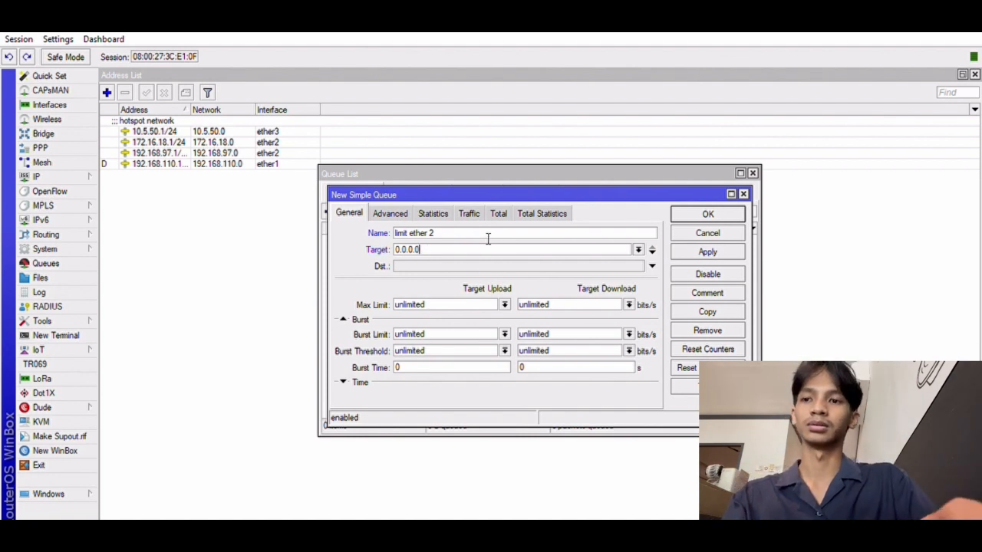
pyautogui.press('BackSpace')
pyautogui.press('BackSpace')
pyautogui.press('BackSpace')
pyautogui.press('BackSpace')
pyautogui.press('BackSpace')
pyautogui.press('BackSpace')
pyautogui.press('BackSpace')
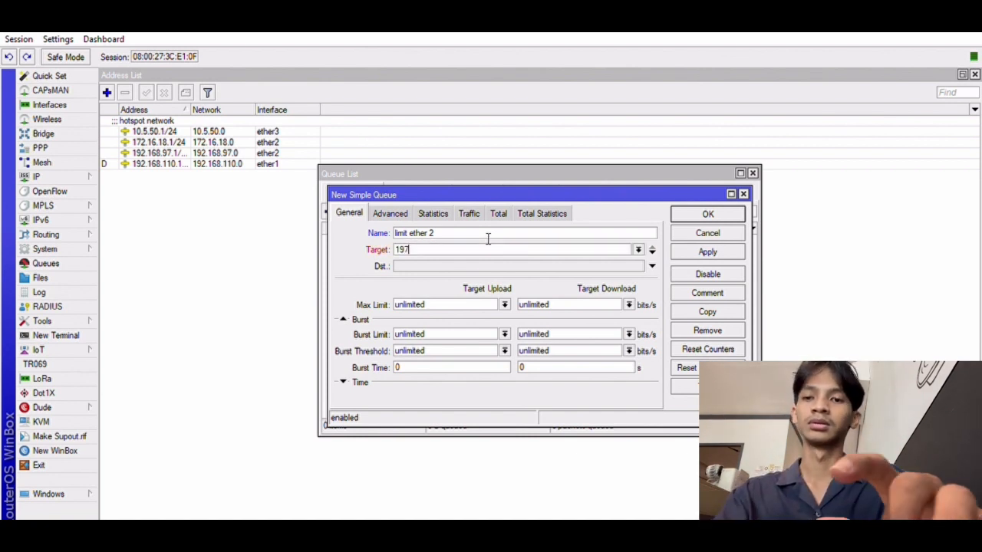
pyautogui.write('197.168.')
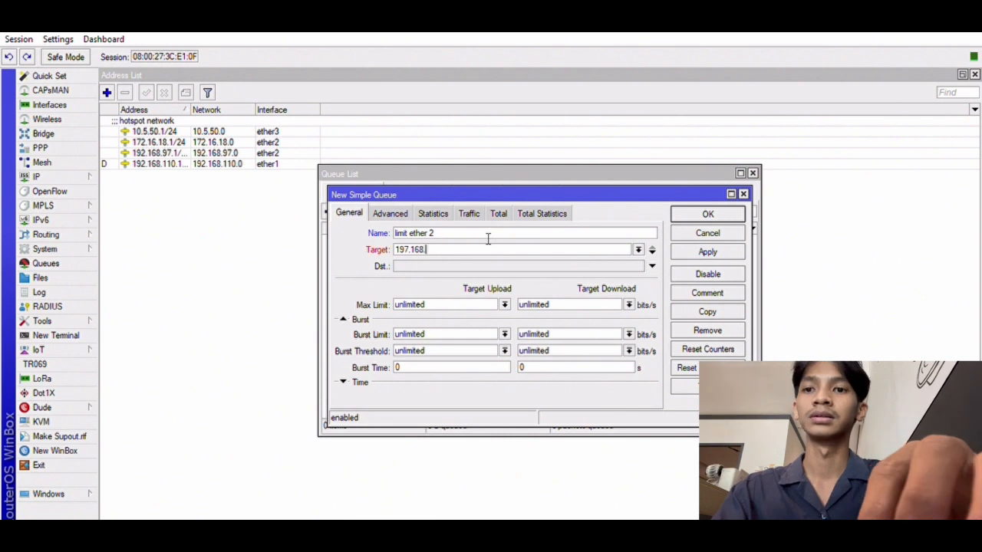
pyautogui.write('97.0/24')
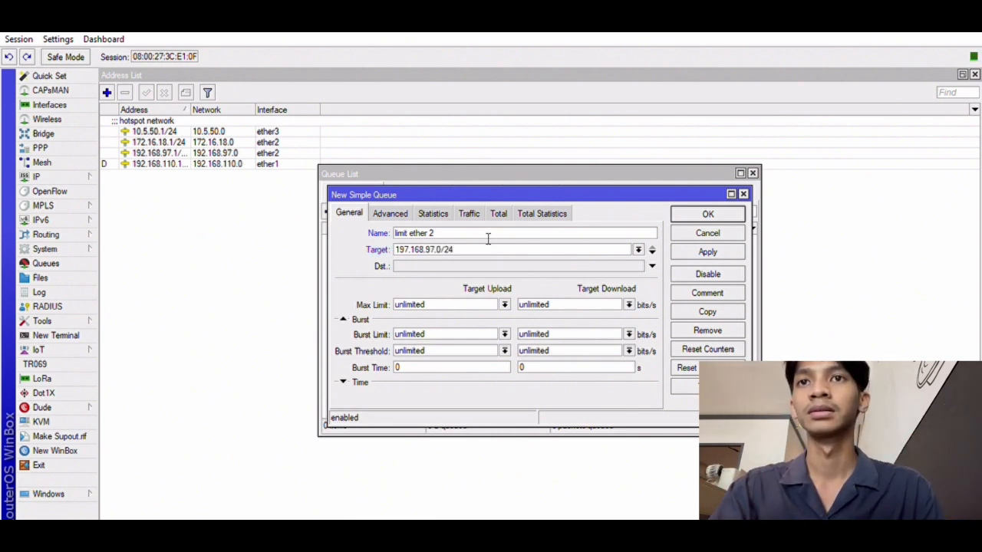
# Cap the queue's upload and download max limits at 512k, save it, and close the Queue List.
pyautogui.press('Tab')
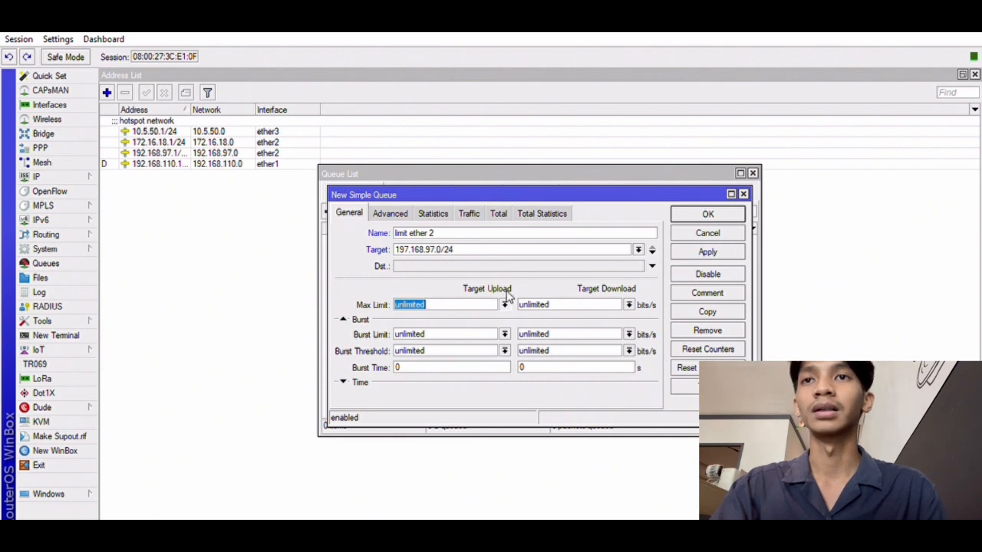
pyautogui.click(475, 352)
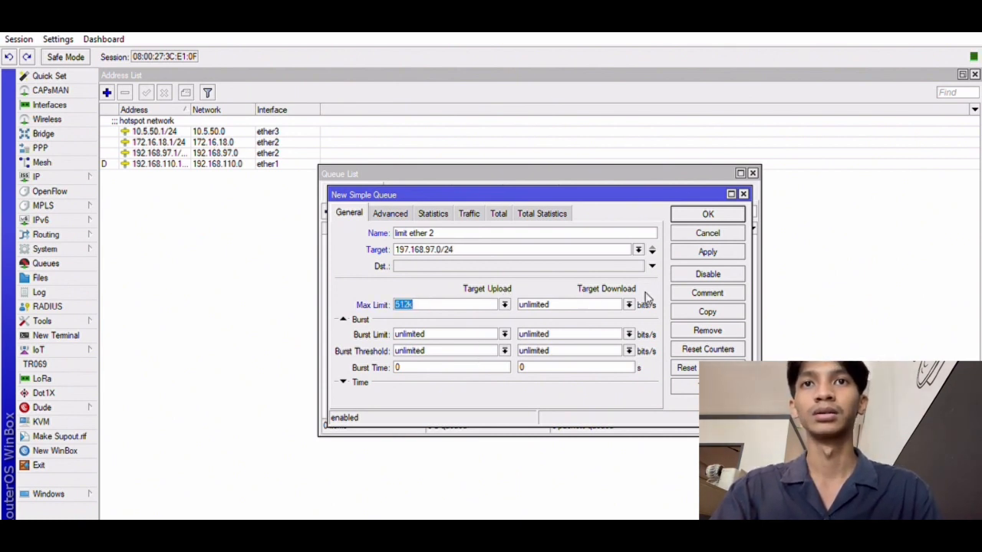
pyautogui.press('Tab')
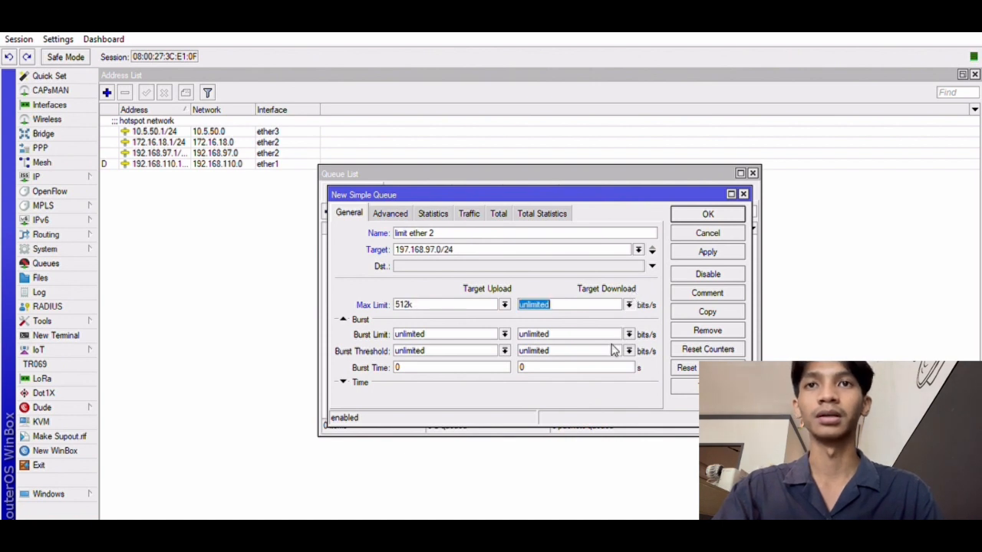
pyautogui.click(613, 350)
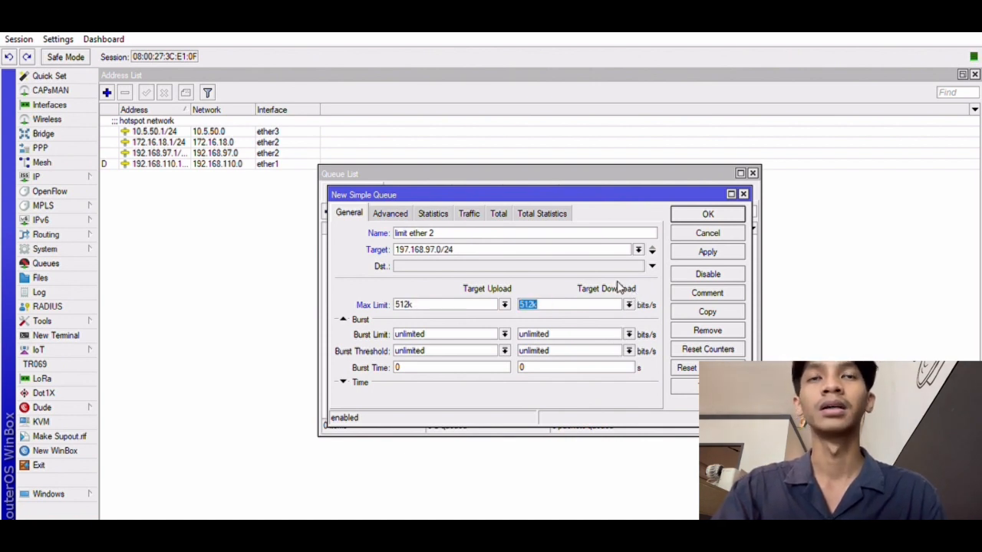
pyautogui.click(718, 251)
pyautogui.click(708, 214)
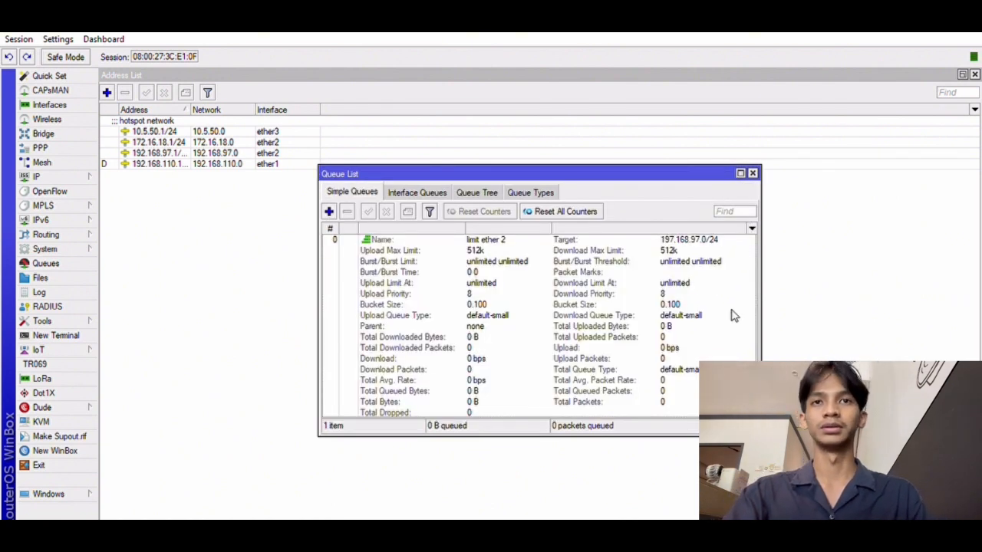
pyautogui.click(752, 172)
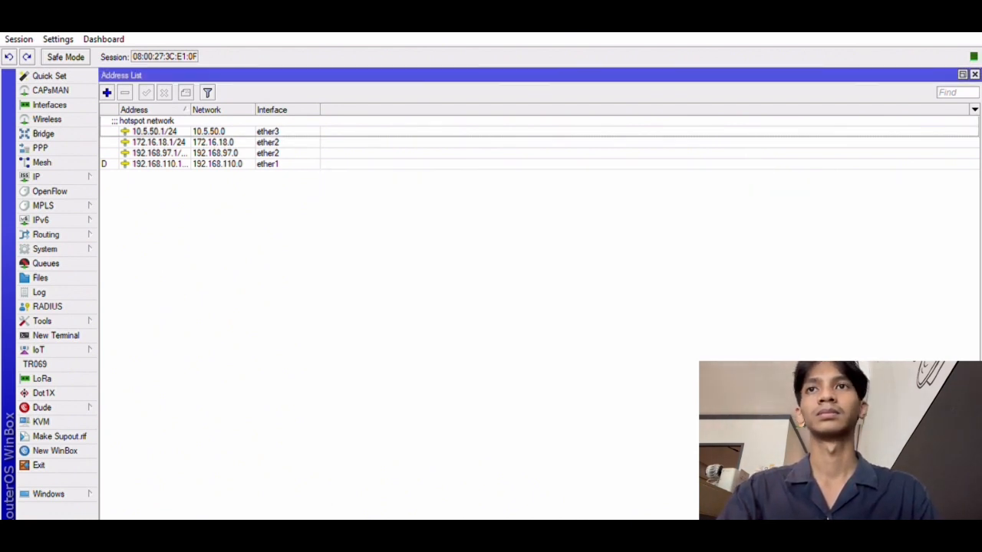
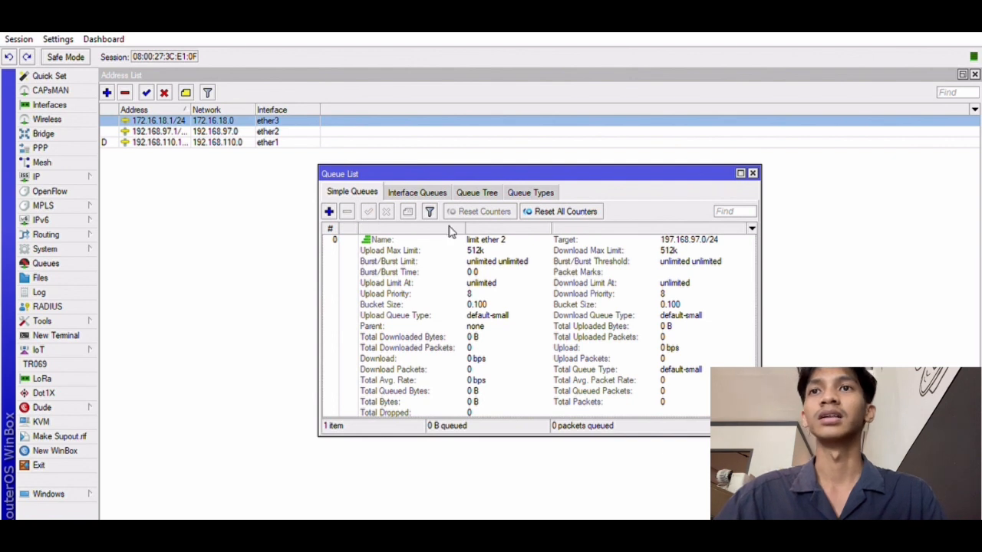
# Add a simple queue named 'limit ether 3' targeting 172.16.18.0/24.
pyautogui.click(329, 211)
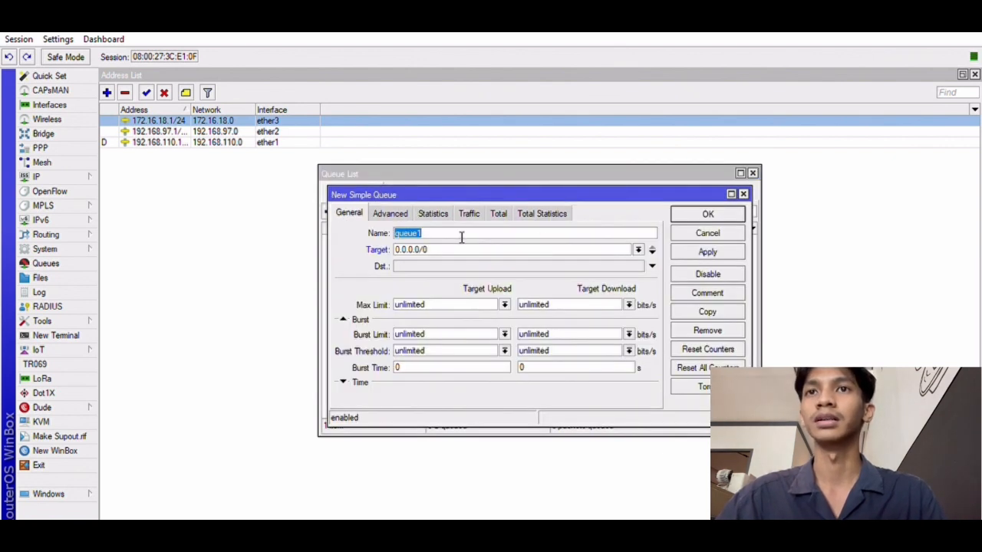
pyautogui.write('limit ')
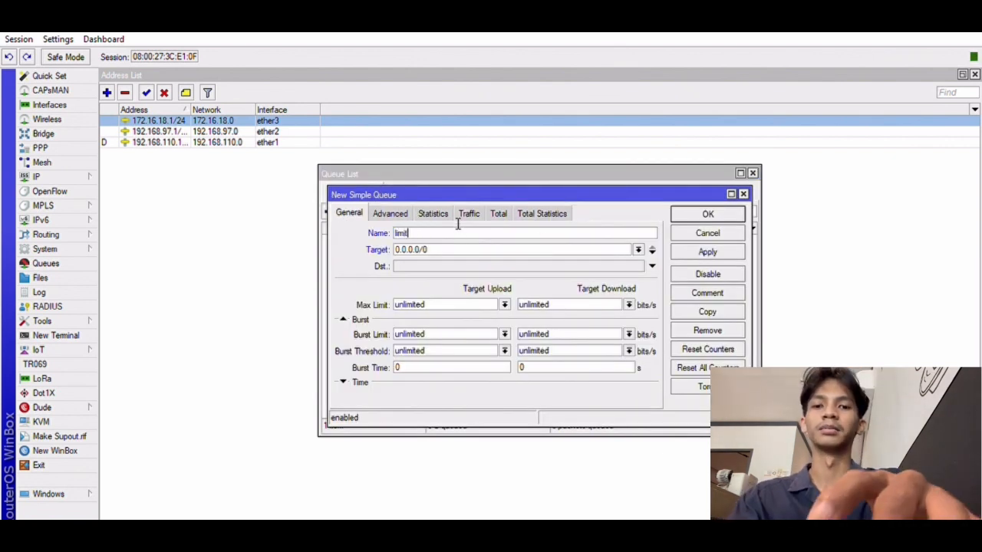
pyautogui.write('ether ')
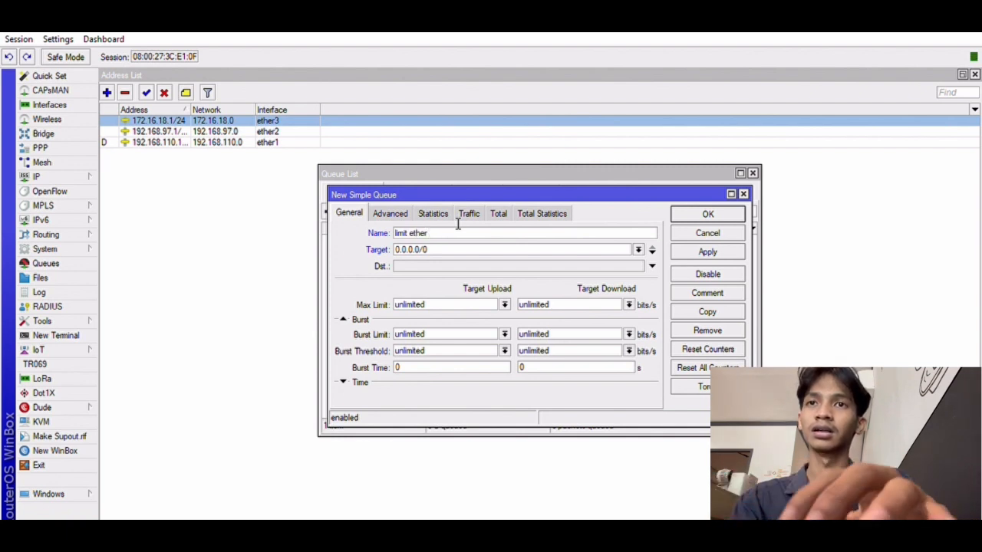
pyautogui.write('3')
pyautogui.click(459, 249)
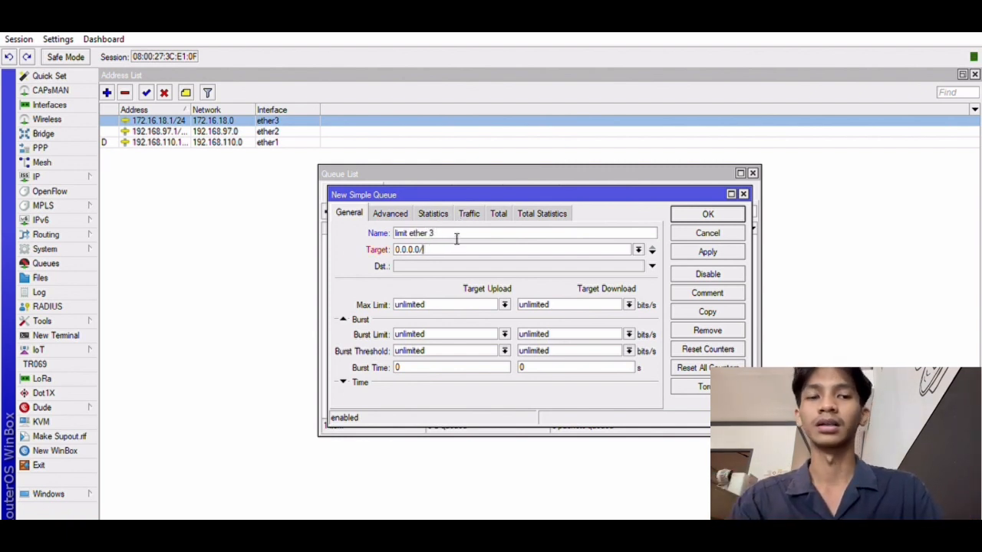
pyautogui.press('BackSpace')
pyautogui.press('BackSpace')
pyautogui.press('BackSpace')
pyautogui.press('BackSpace')
pyautogui.press('BackSpace')
pyautogui.press('BackSpace')
pyautogui.press('BackSpace')
pyautogui.press('BackSpace')
pyautogui.write('17')
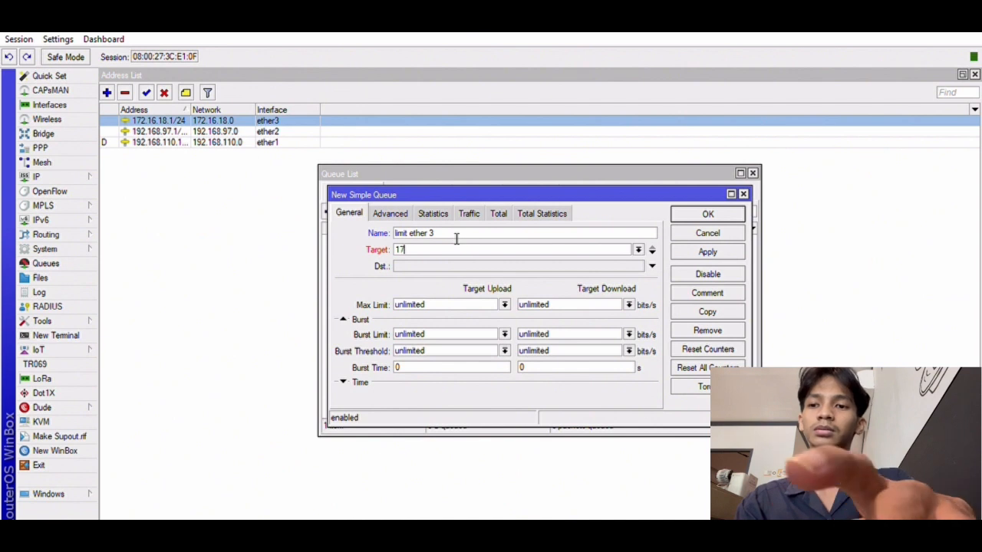
pyautogui.write('2.16.')
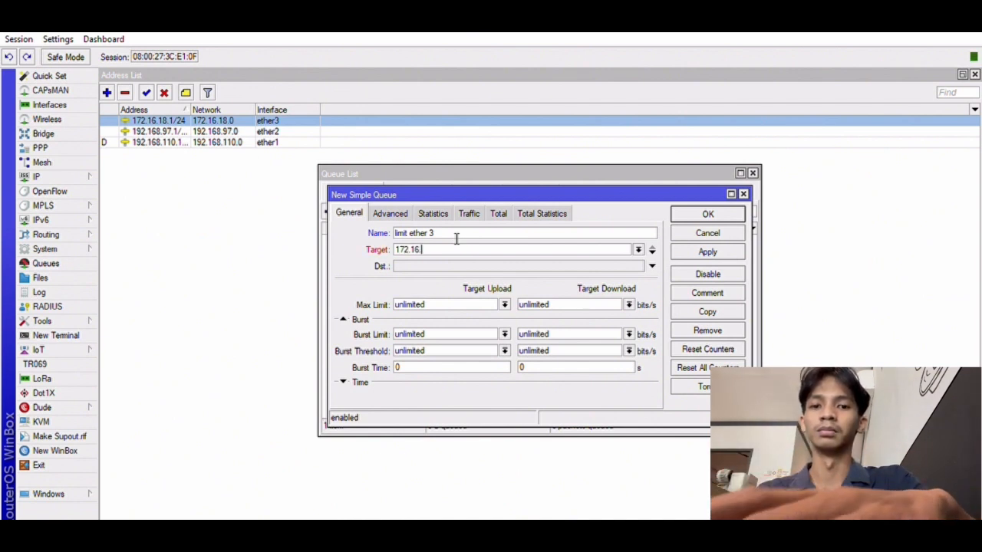
pyautogui.write('18.0')
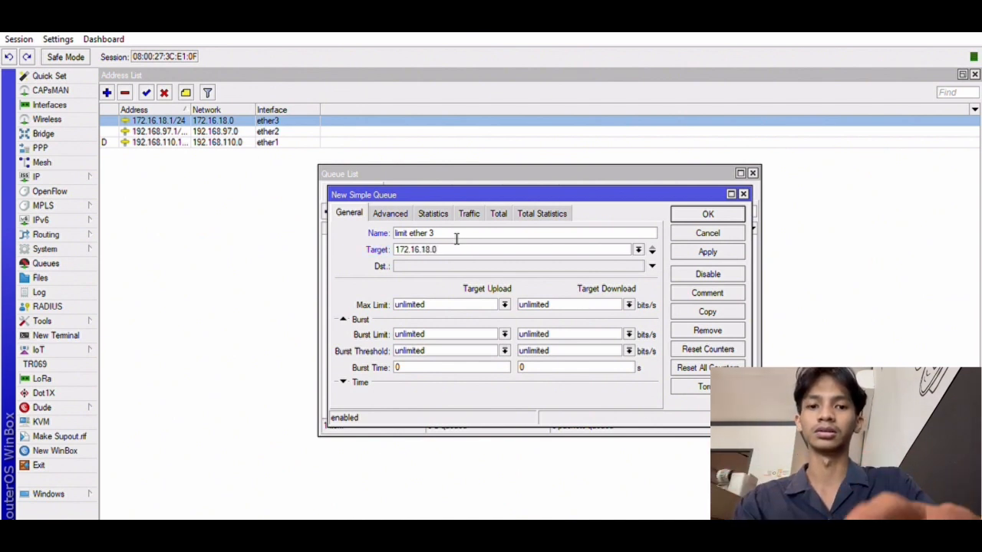
pyautogui.write('/24')
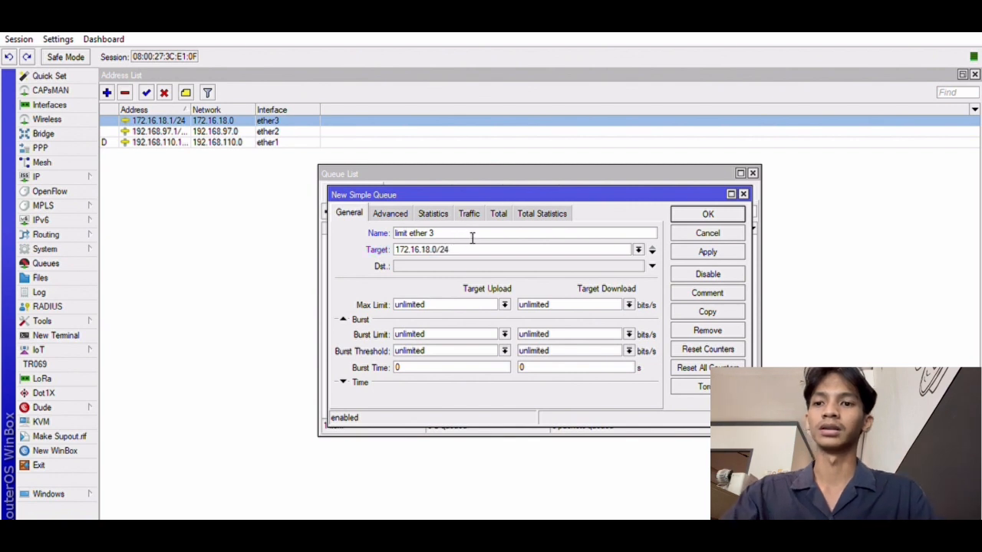
# Cap the queue's upload and download max limits at 1M, then apply and save it.
pyautogui.press('Tab')
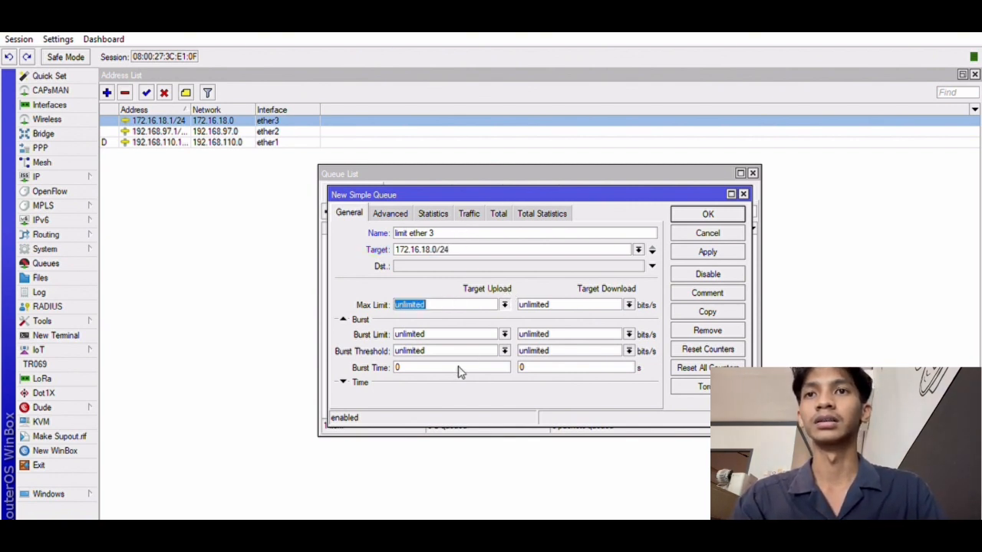
pyautogui.write('1M')
pyautogui.press('Tab')
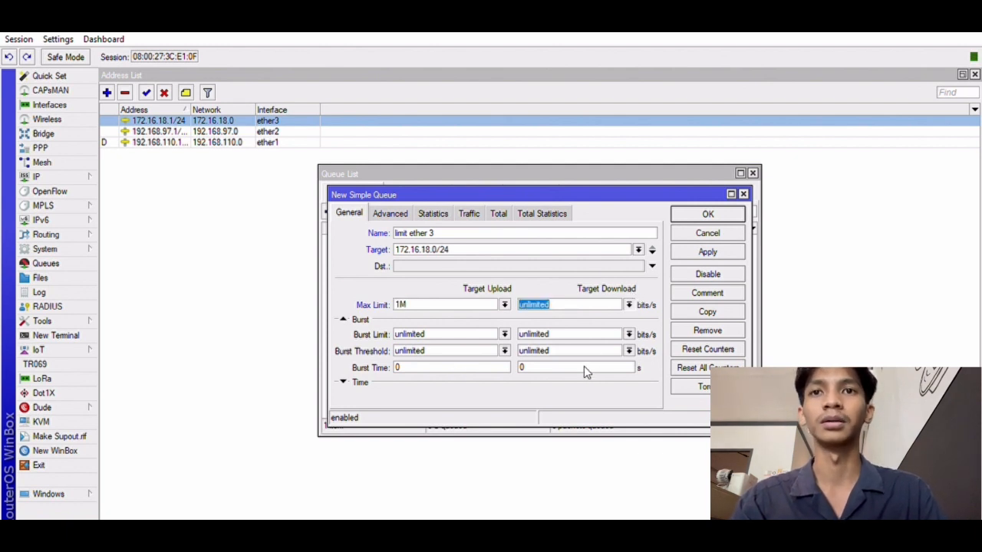
pyautogui.write('1M')
pyautogui.click(707, 251)
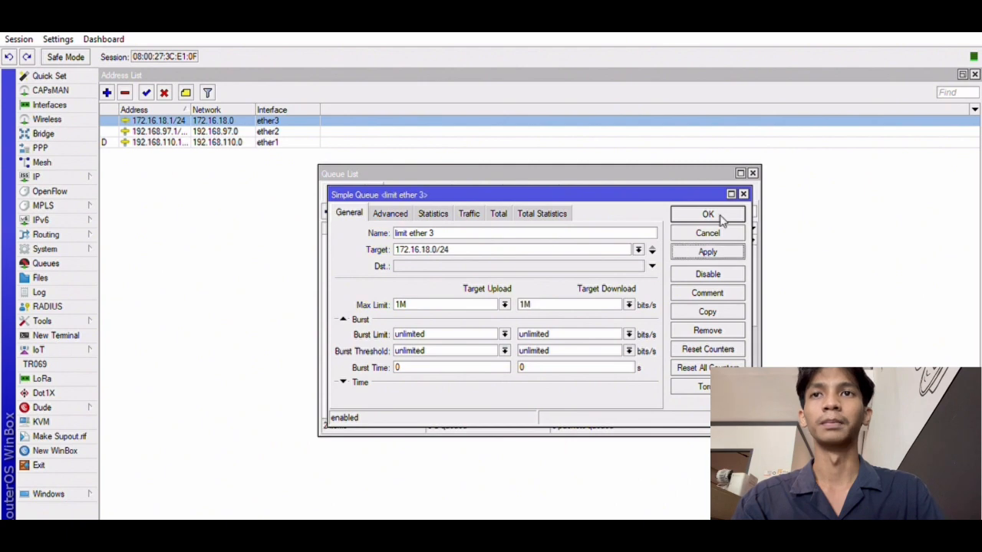
pyautogui.click(707, 214)
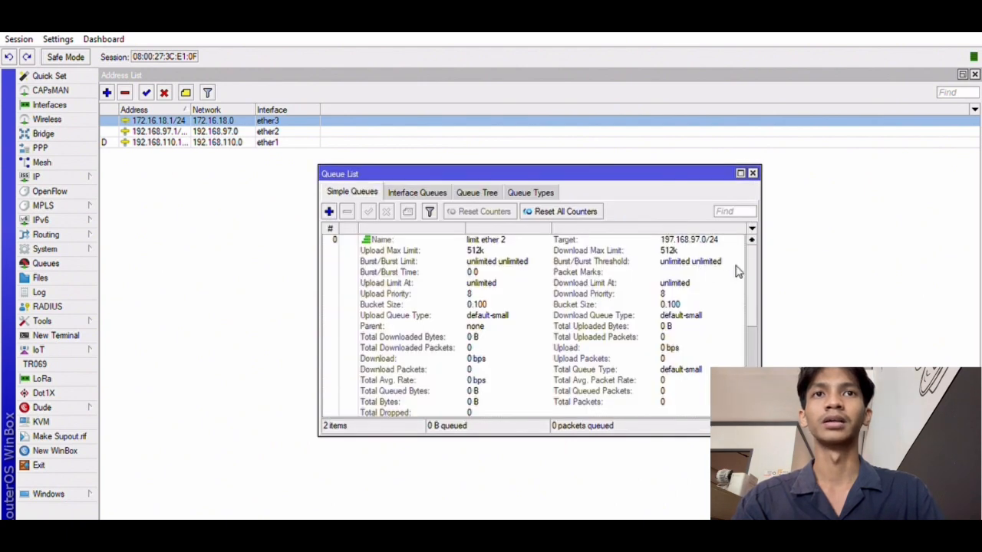
pyautogui.moveTo(753, 255); pyautogui.dragTo(769, 338)
# Bring the IP address list in front of the Queue List.
pyautogui.click(767, 348)
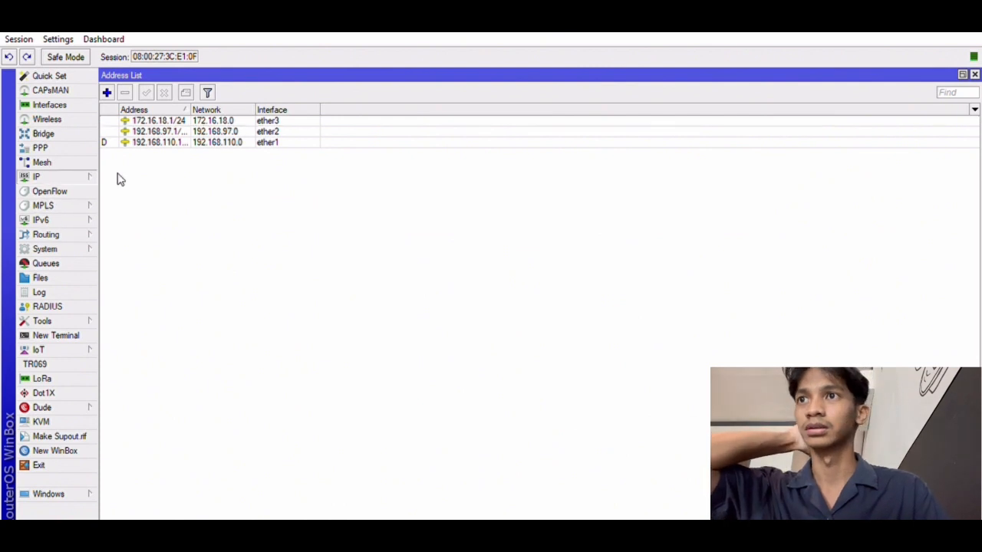
pyautogui.click(298, 209)
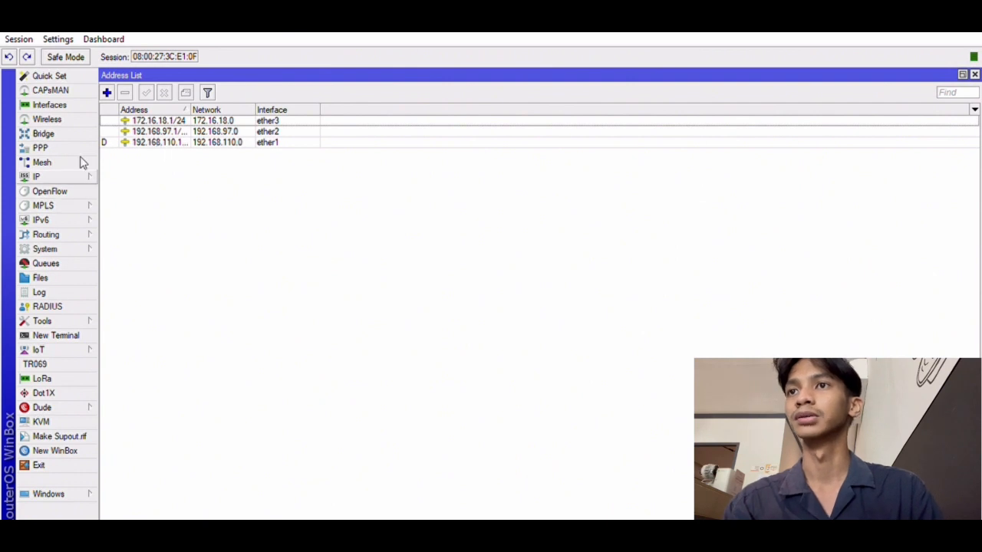
# Enable the web proxy on port 8080 and open its empty Web Proxy Access list.
pyautogui.click(169, 512)
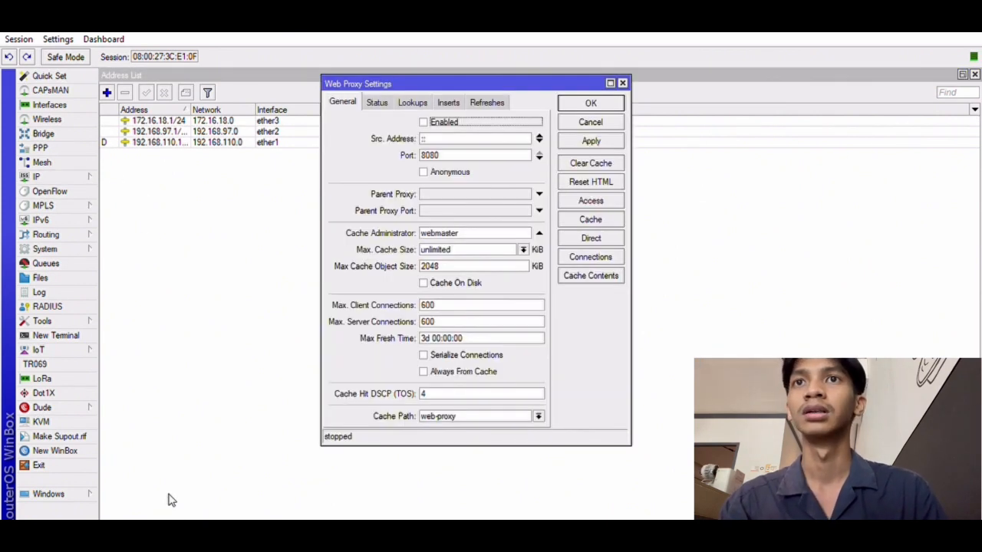
pyautogui.click(425, 121)
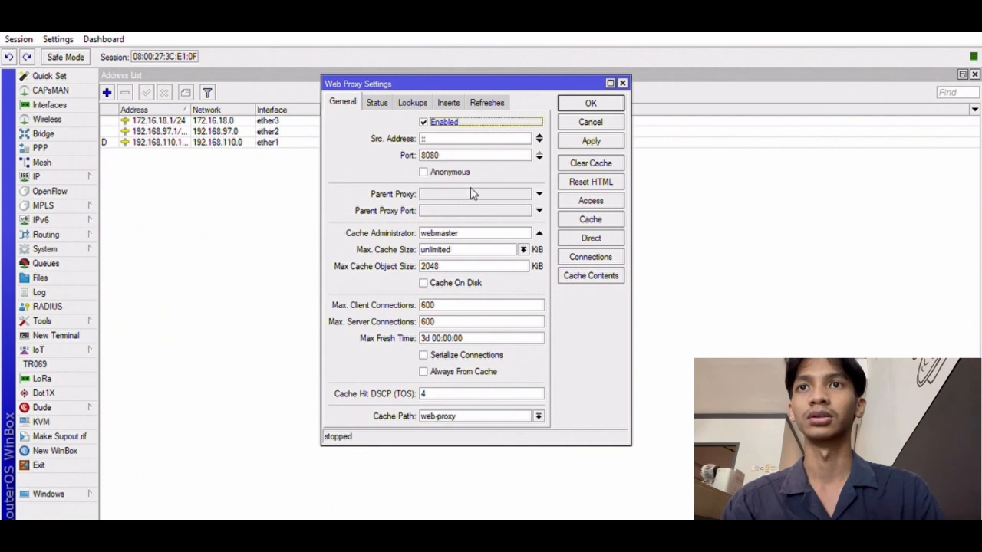
pyautogui.click(481, 225)
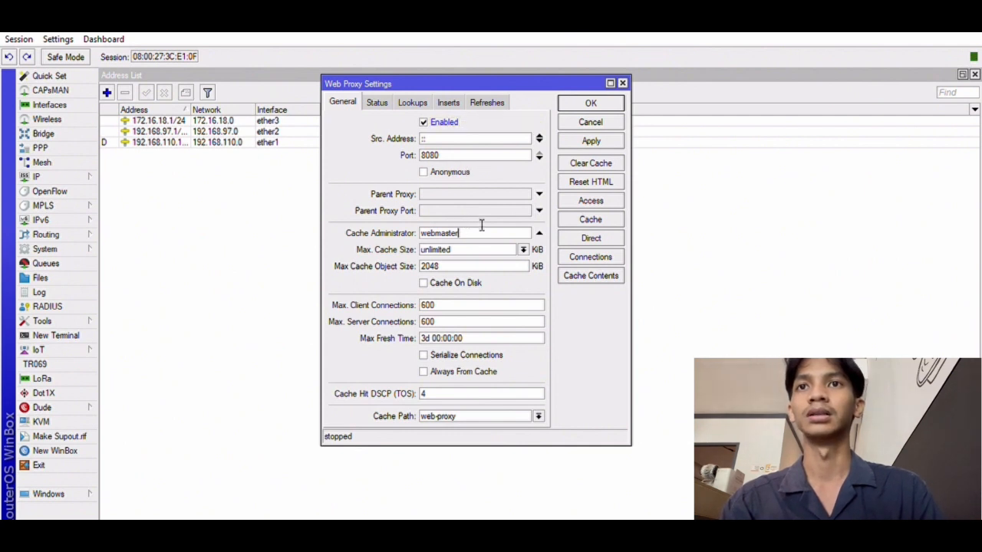
pyautogui.moveTo(480, 223); pyautogui.dragTo(449, 226)
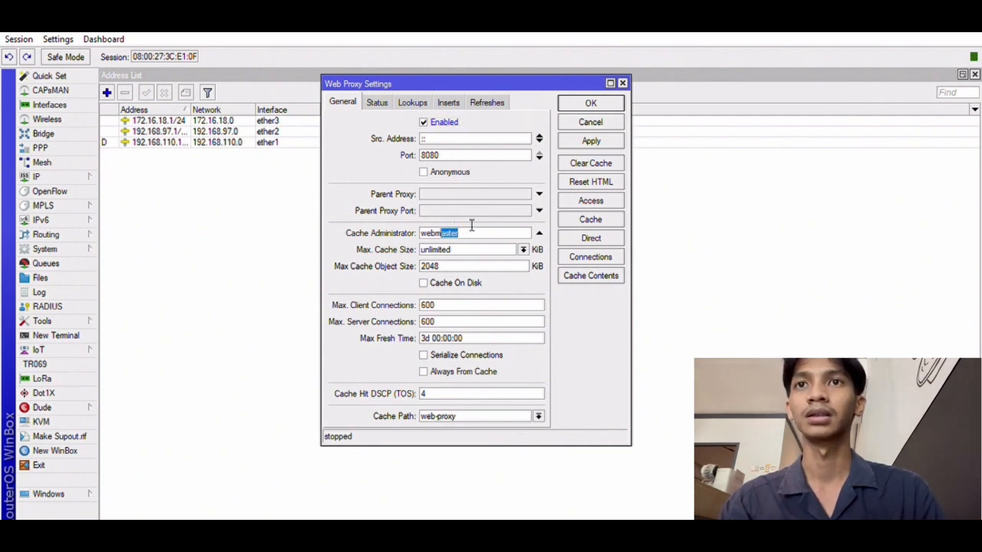
pyautogui.click(470, 225)
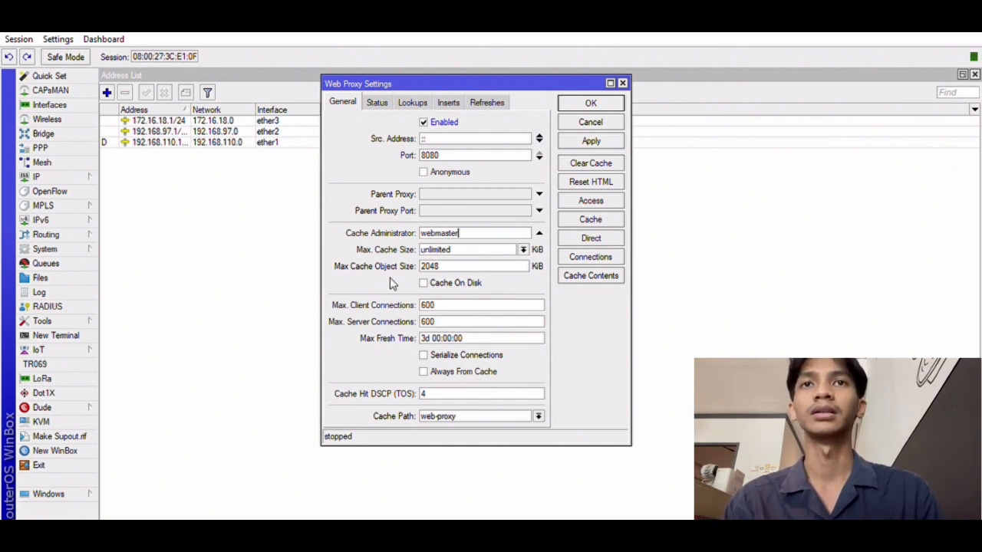
pyautogui.click(589, 200)
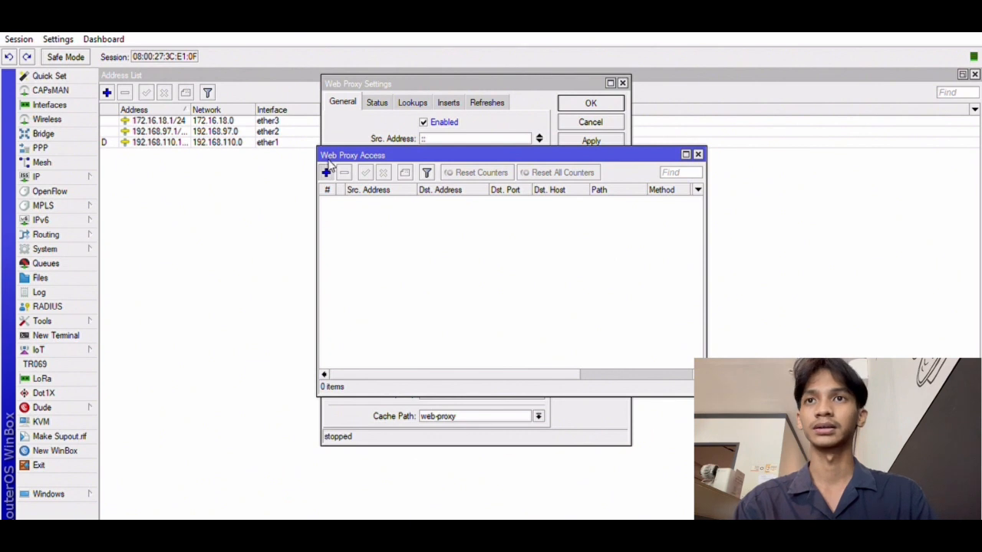
pyautogui.click(326, 172)
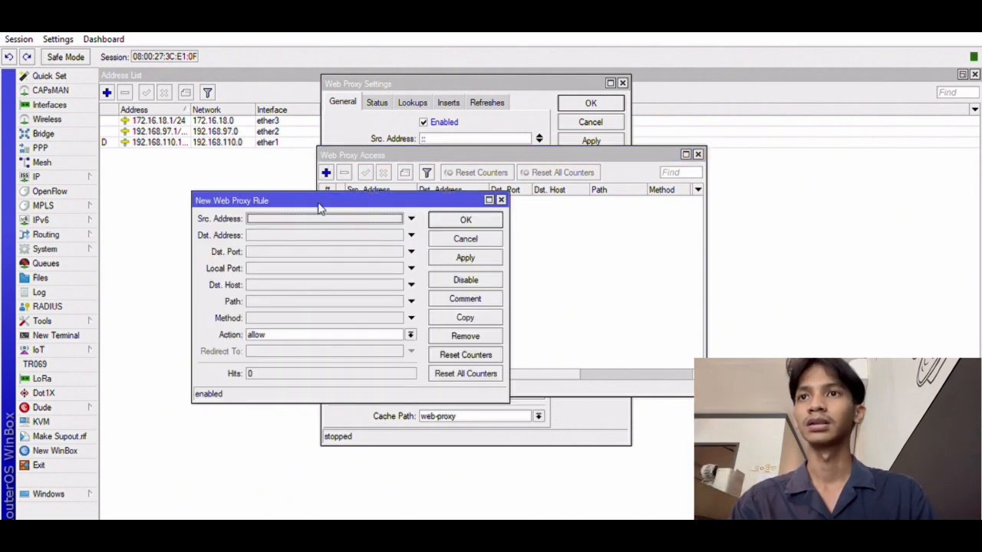
pyautogui.press('space')
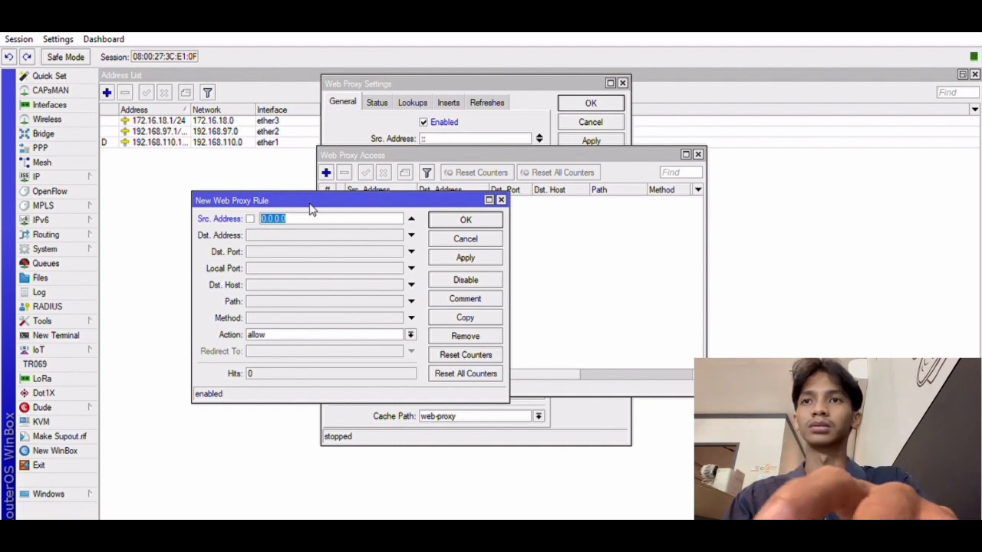
pyautogui.write('192')
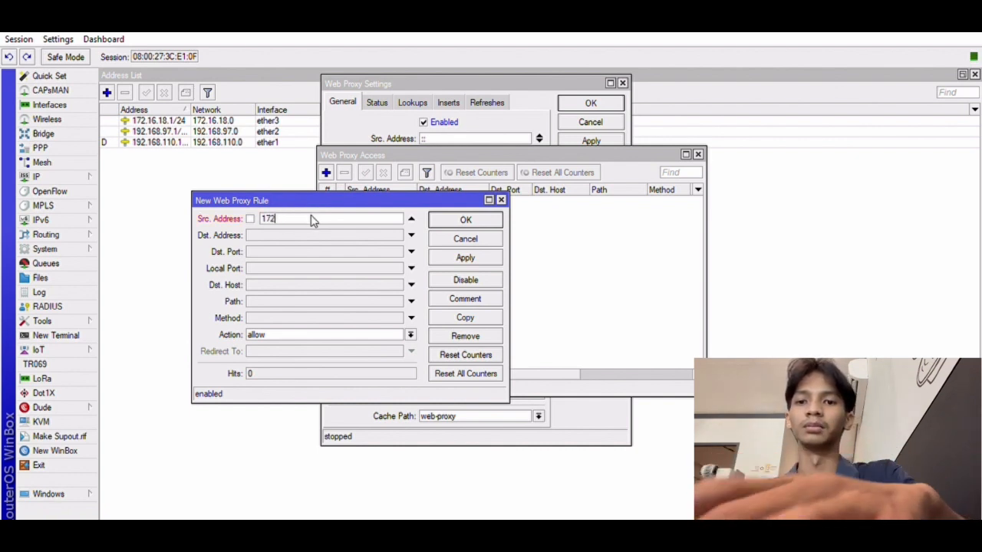
pyautogui.write('.16.18.0')
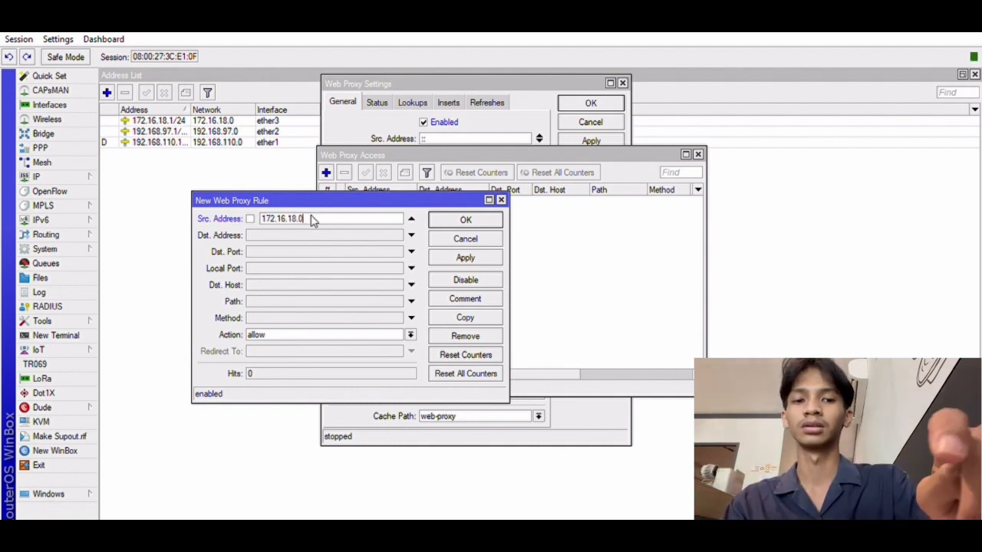
pyautogui.write('/24')
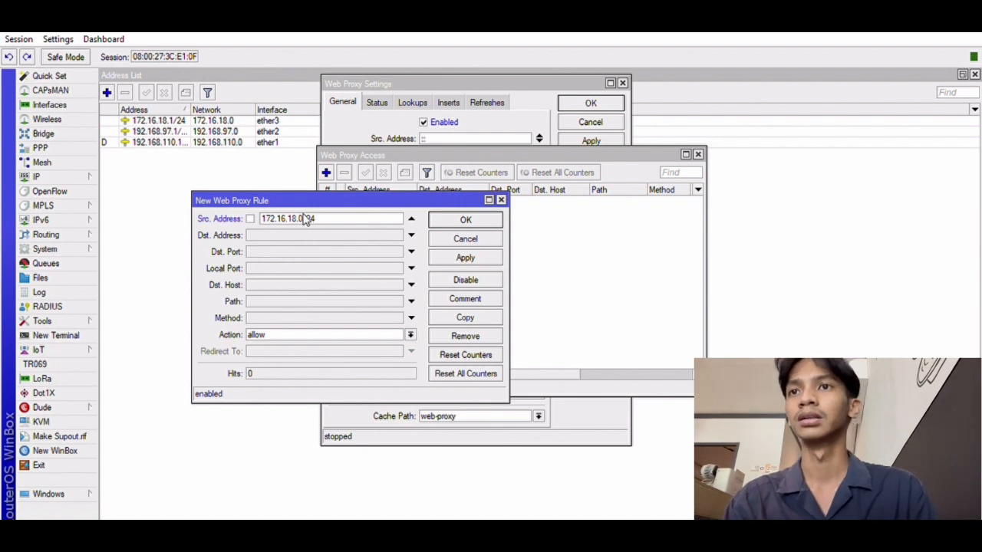
pyautogui.click(296, 283)
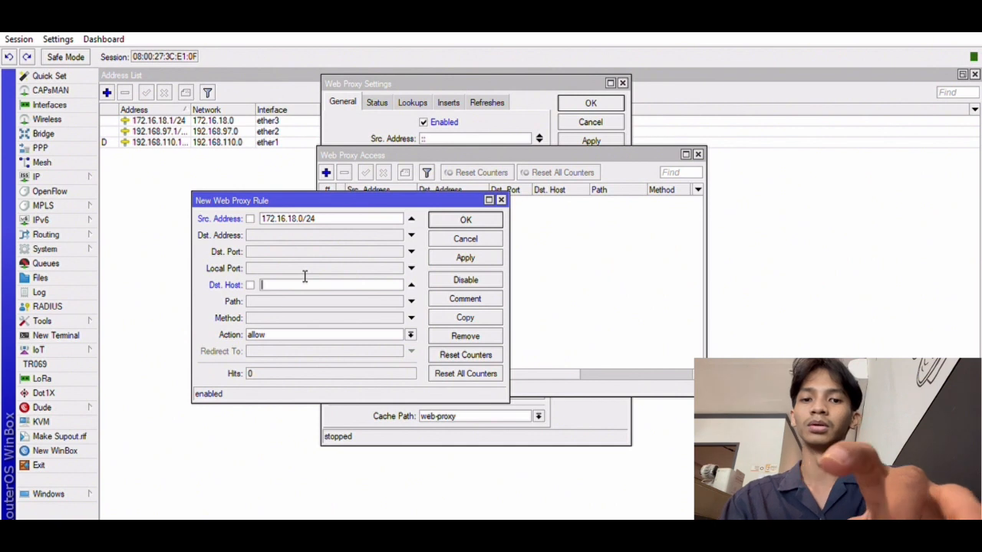
pyautogui.write('www.l')
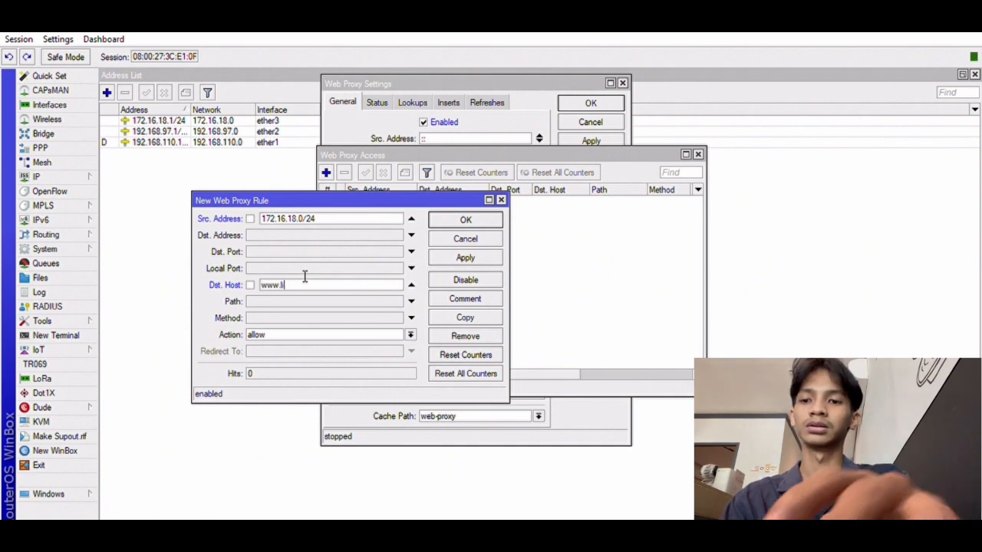
pyautogui.write('inux.or')
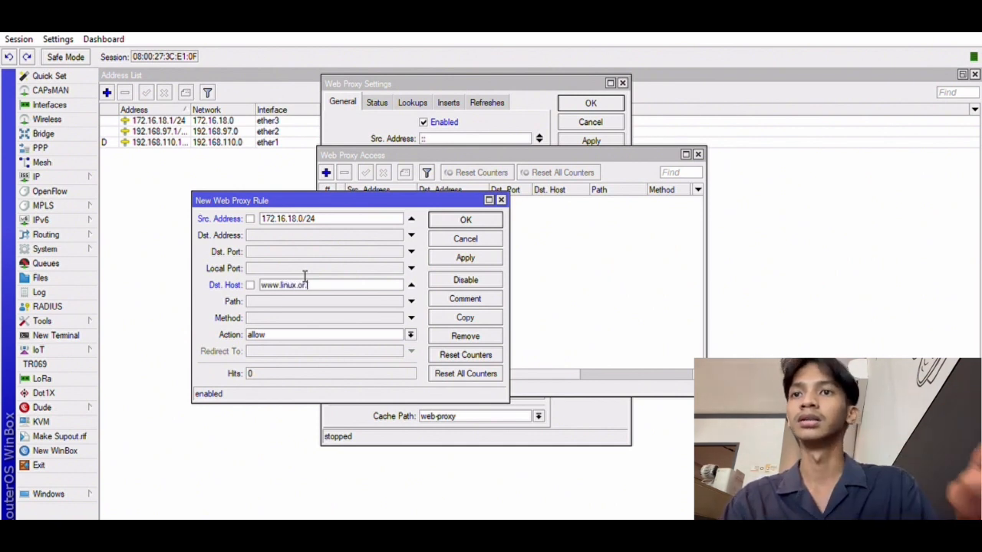
pyautogui.write('.id')
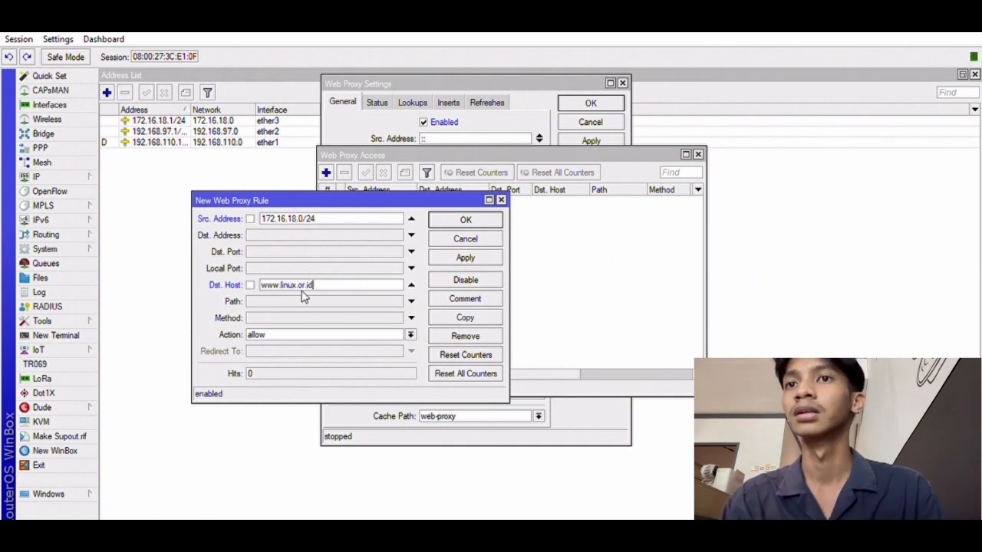
pyautogui.click(411, 334)
pyautogui.click(383, 346)
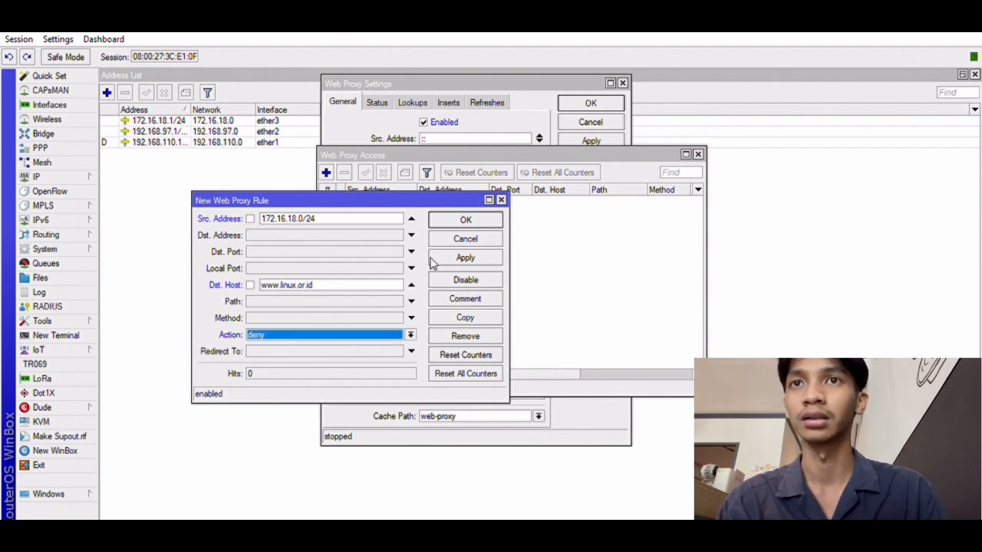
# Save the blocking rule, then close the access list and confirm the Web Proxy Settings.
pyautogui.click(470, 257)
pyautogui.click(465, 221)
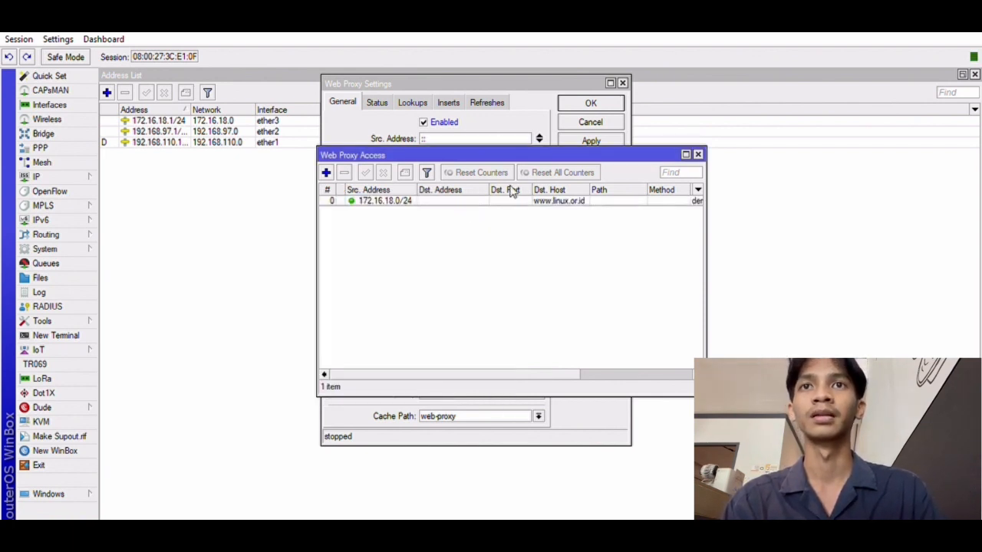
pyautogui.moveTo(556, 152); pyautogui.dragTo(543, 143)
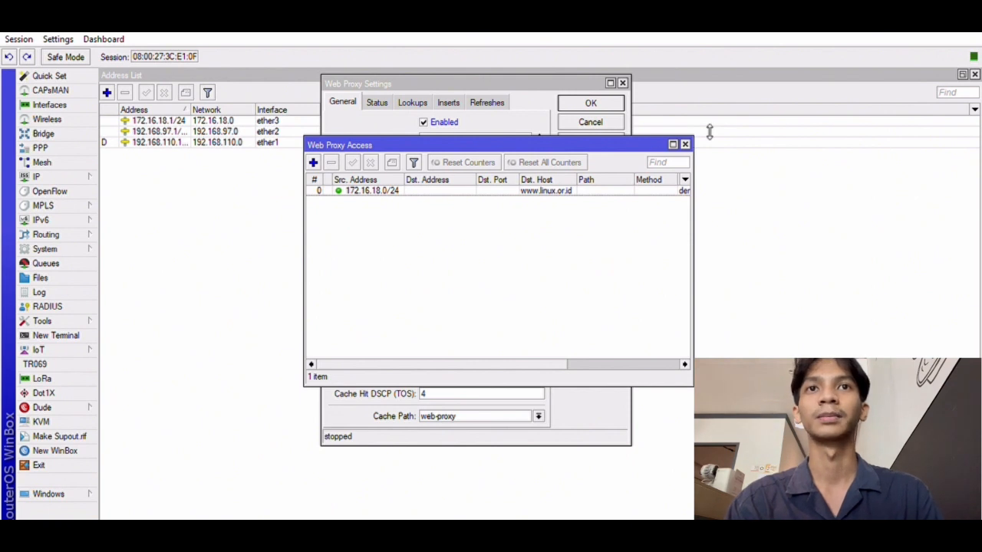
pyautogui.click(684, 144)
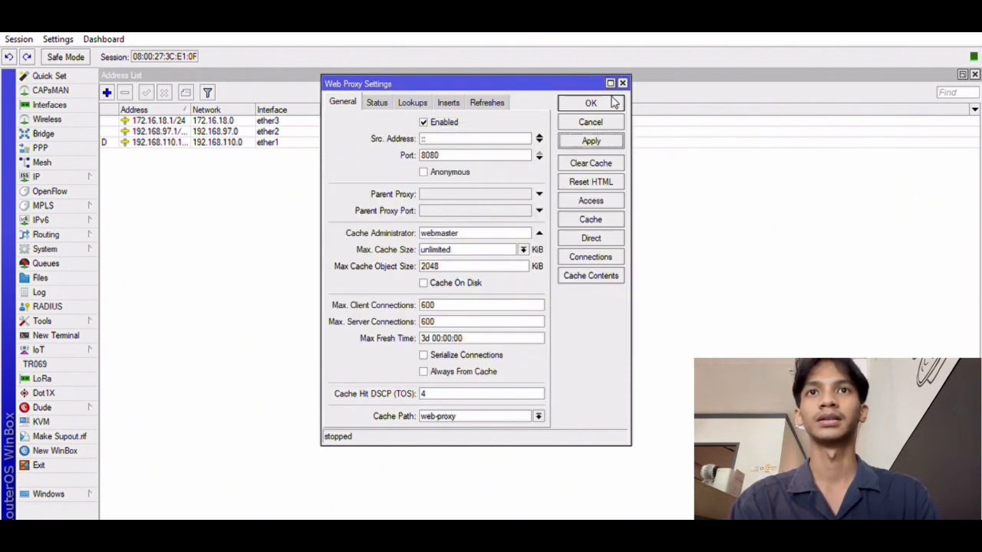
pyautogui.click(615, 100)
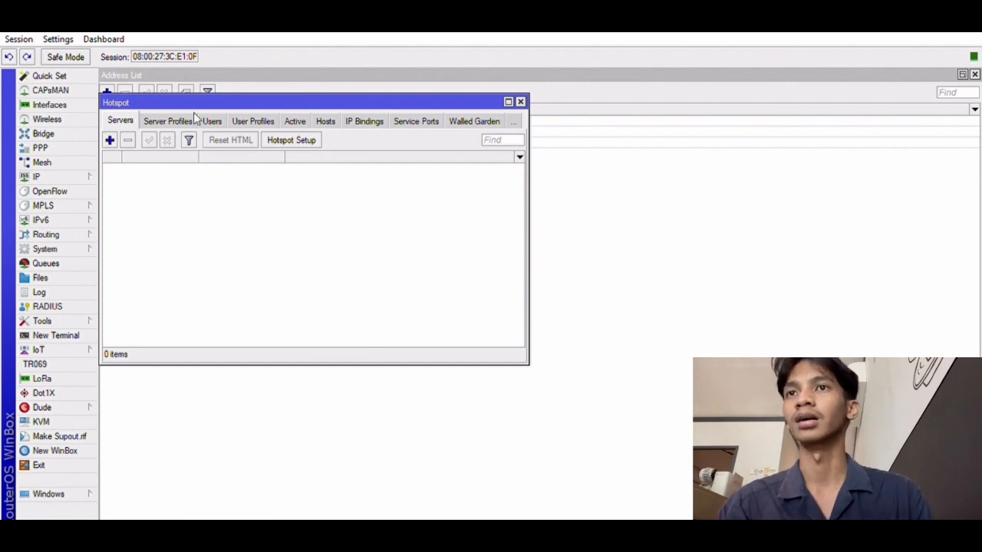
# Drop the manual new hotspot server form and launch the Hotspot Setup wizard.
pyautogui.moveTo(331, 96); pyautogui.dragTo(379, 99)
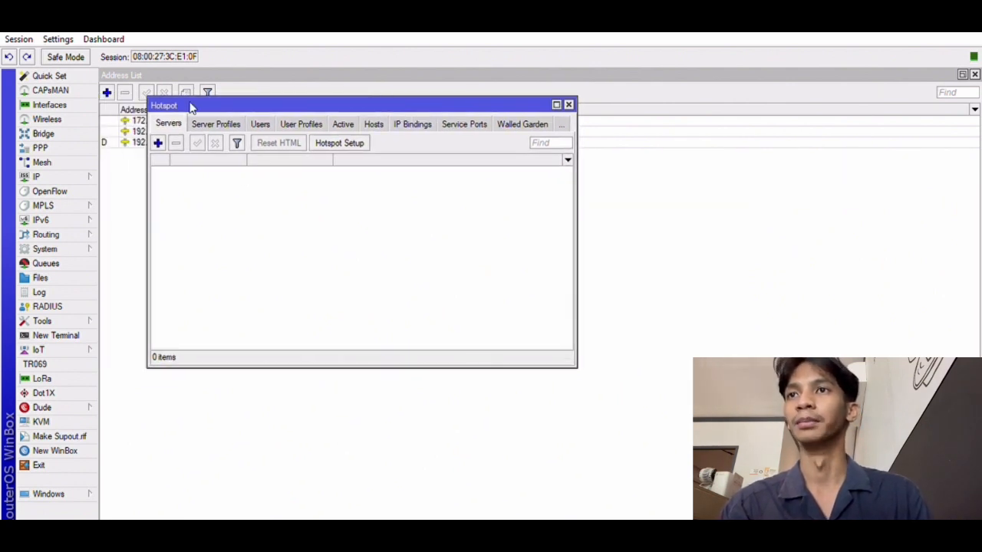
pyautogui.click(158, 141)
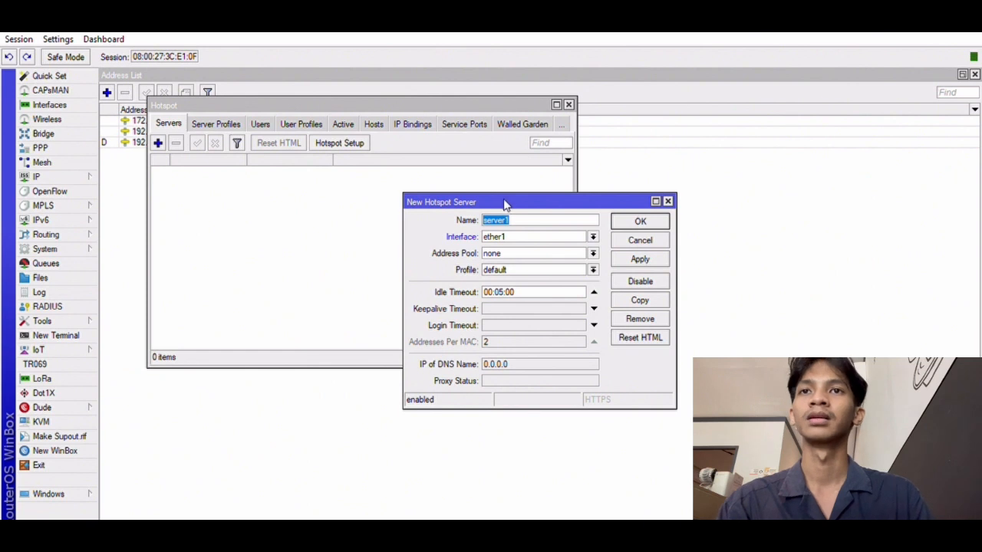
pyautogui.click(667, 201)
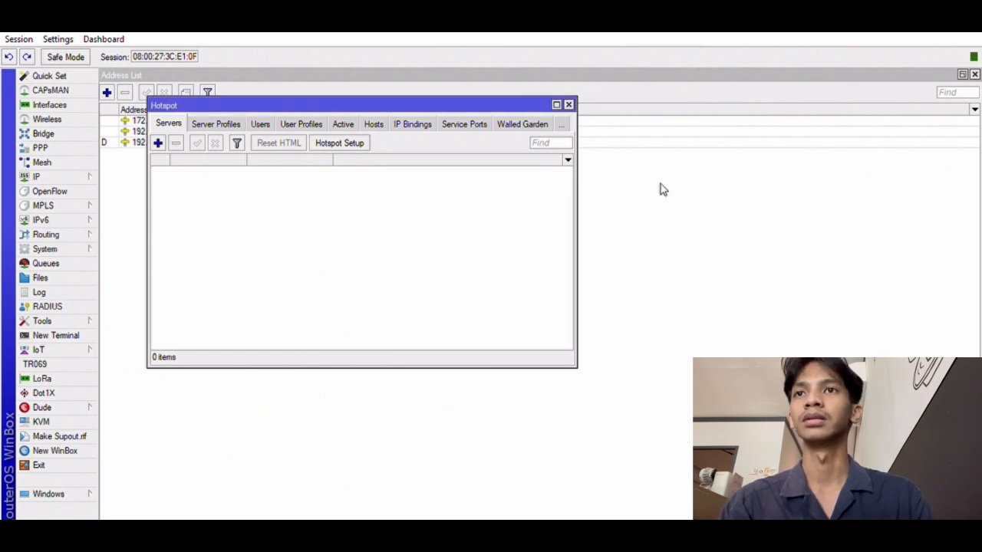
pyautogui.click(346, 138)
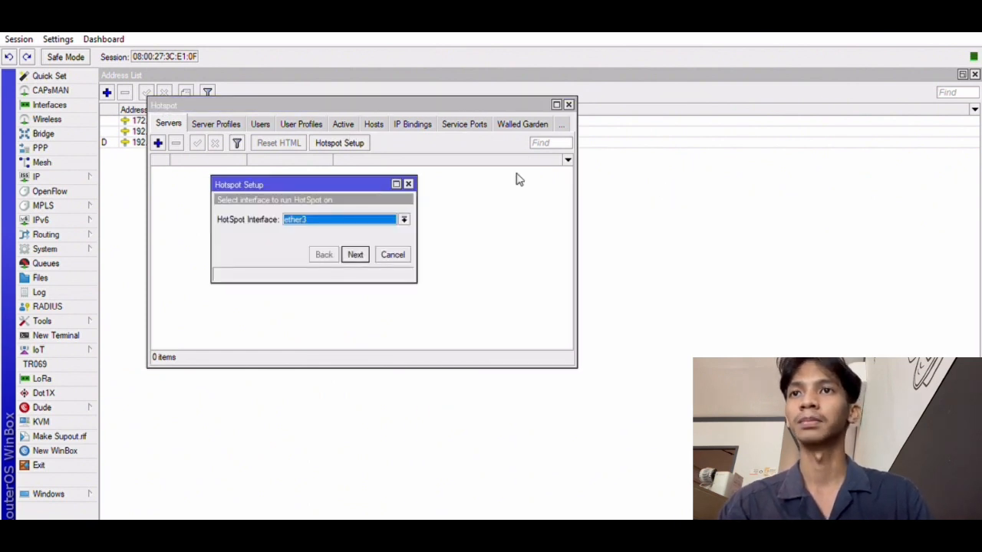
# Run the wizard on ether3: 172.16.18.1/24, default pool, no certificate, DNS 8.8.8.8, hotspot.net.
pyautogui.click(355, 252)
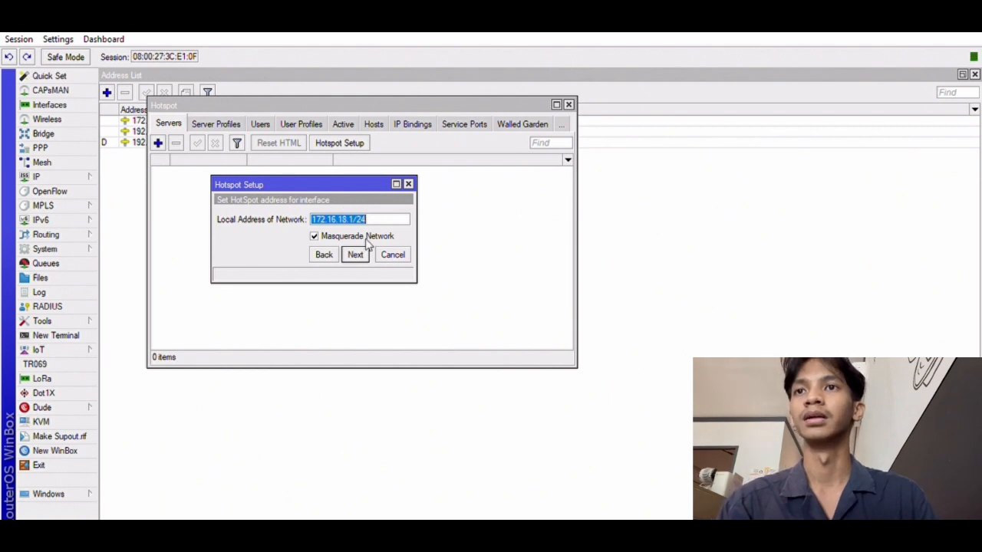
pyautogui.click(356, 251)
pyautogui.click(356, 253)
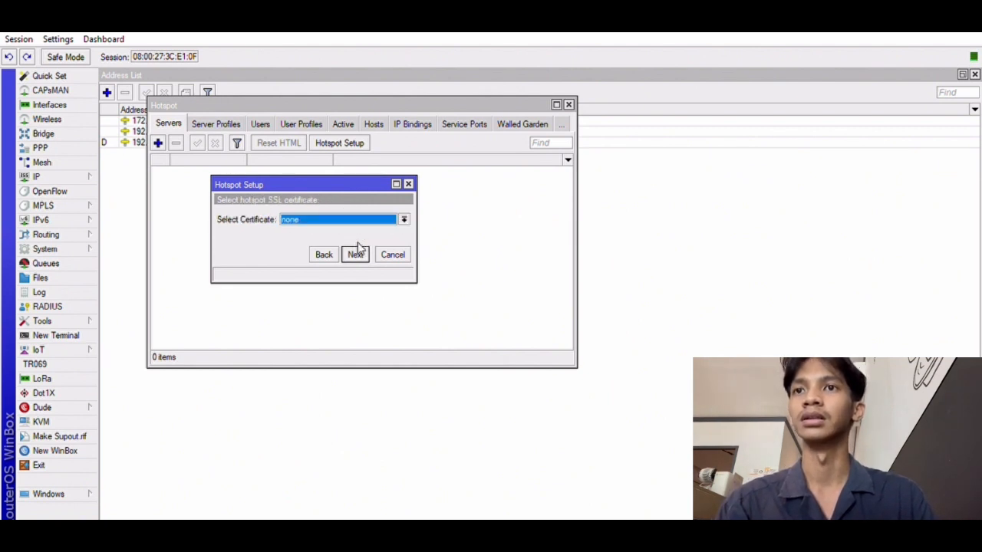
pyautogui.click(355, 253)
pyautogui.click(356, 252)
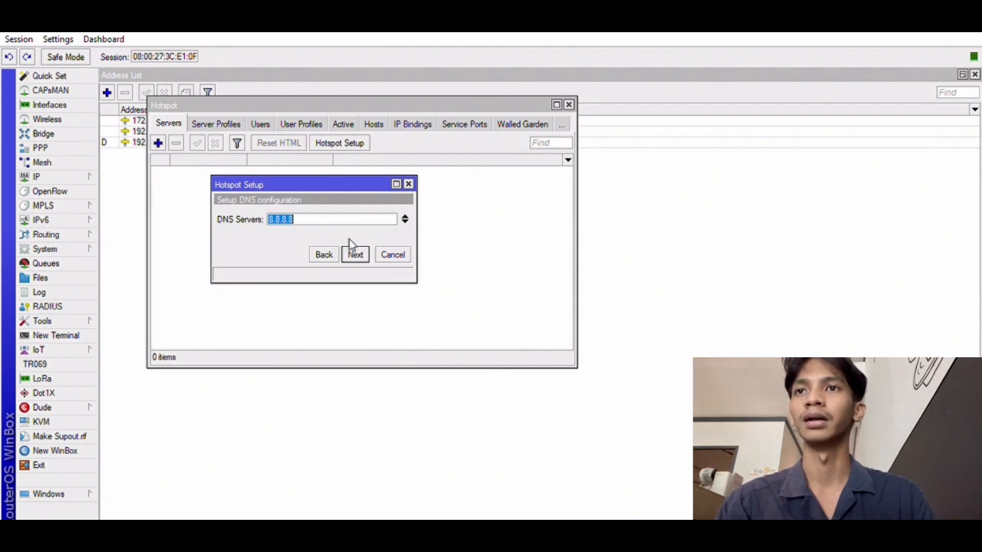
pyautogui.click(353, 250)
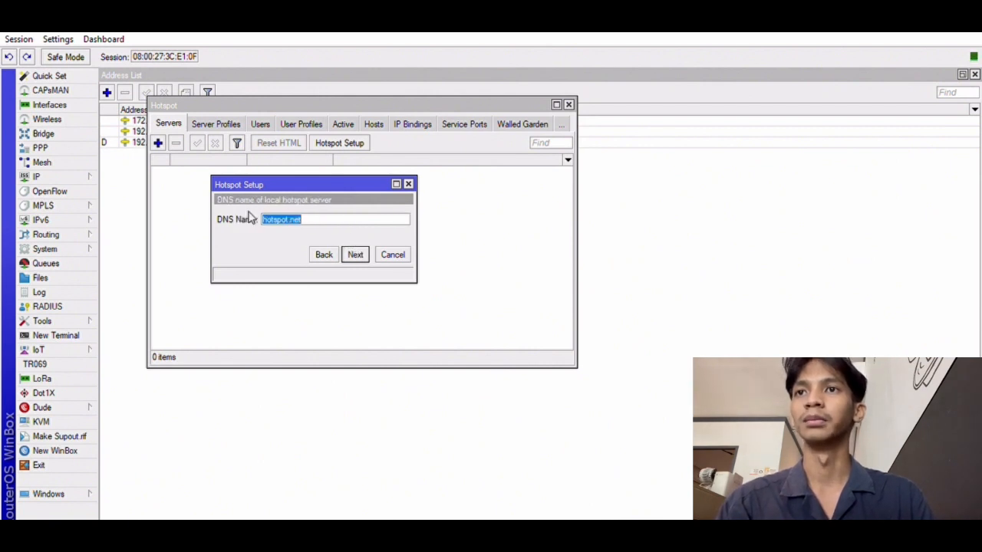
pyautogui.click(353, 252)
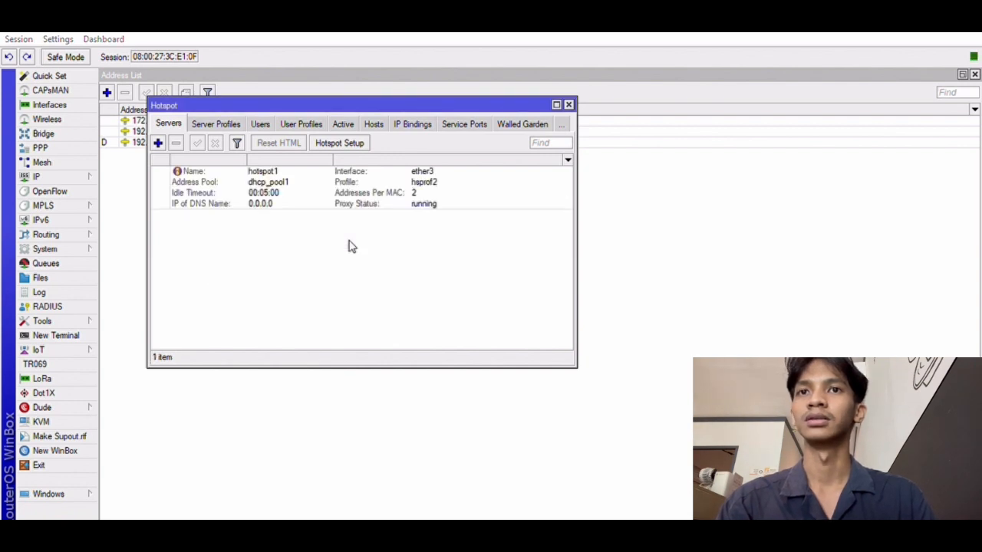